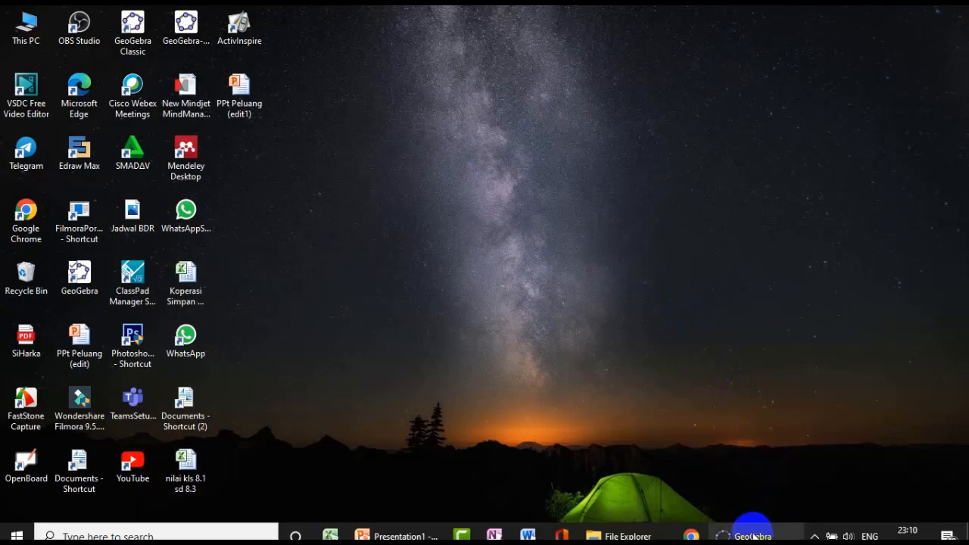
- Switch to the GeoGebra window and display the grid in the graphics view
left_click(733, 517)
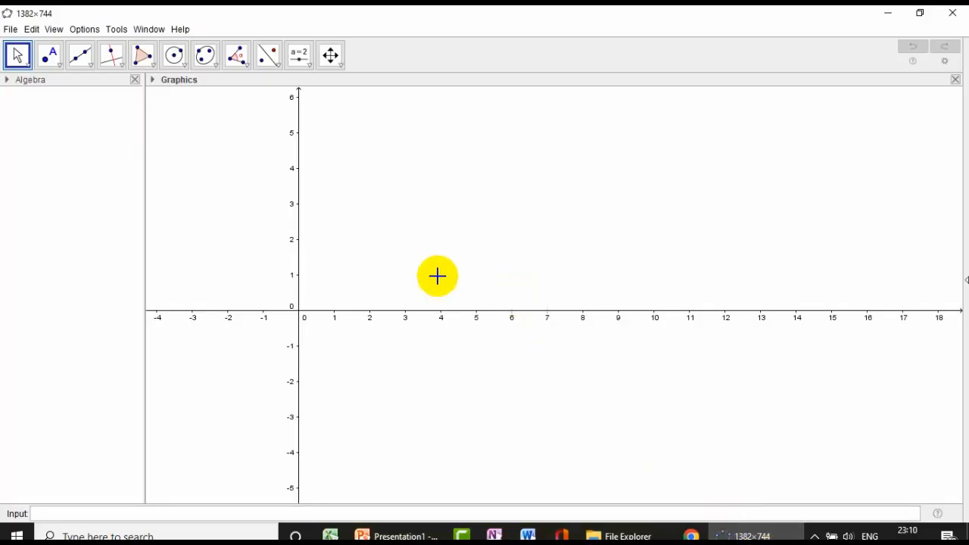
left_click_drag(351, 187, 379, 196)
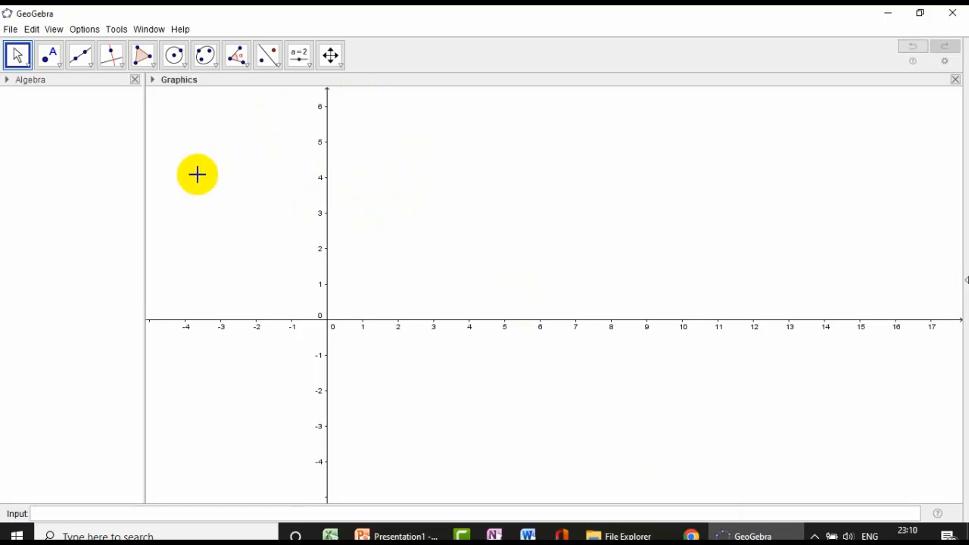
left_click(153, 81)
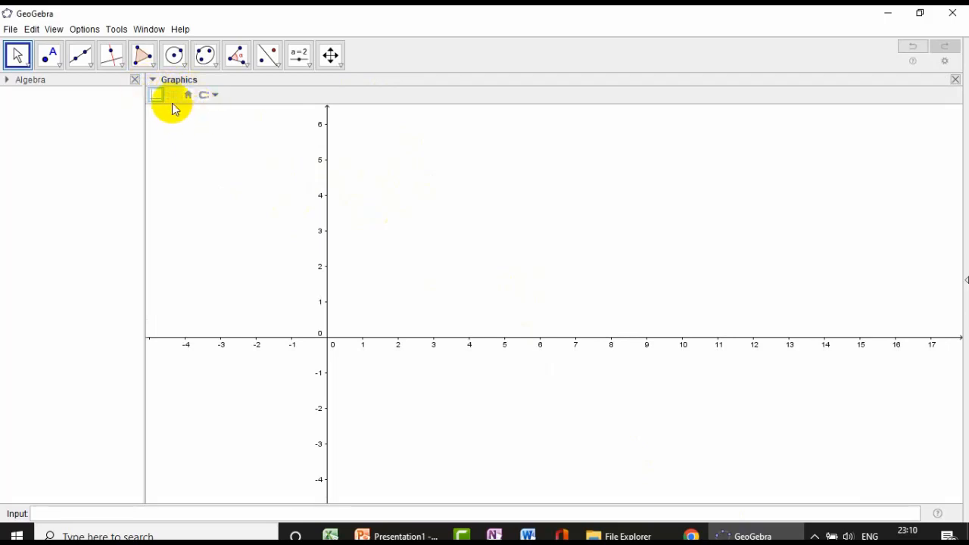
left_click(172, 95)
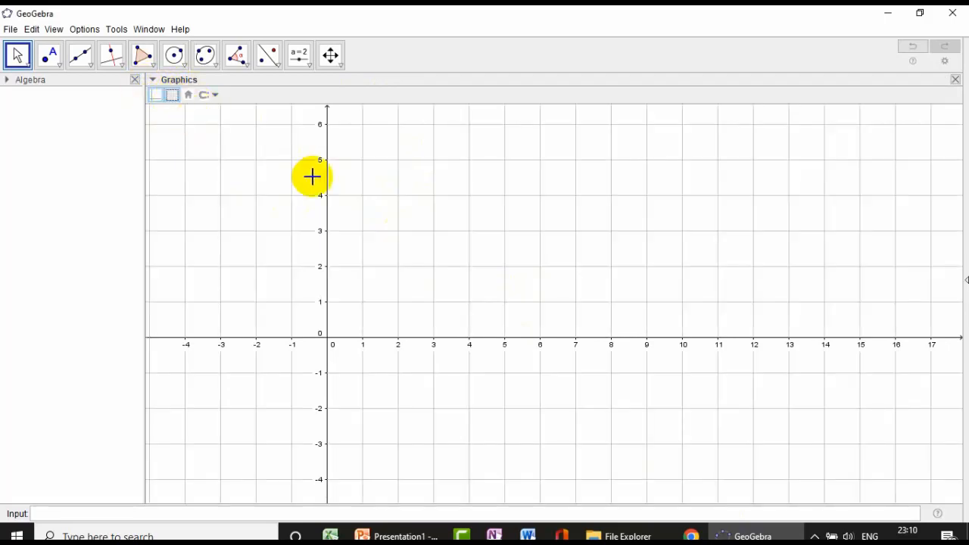
left_click_drag(311, 174, 414, 170)
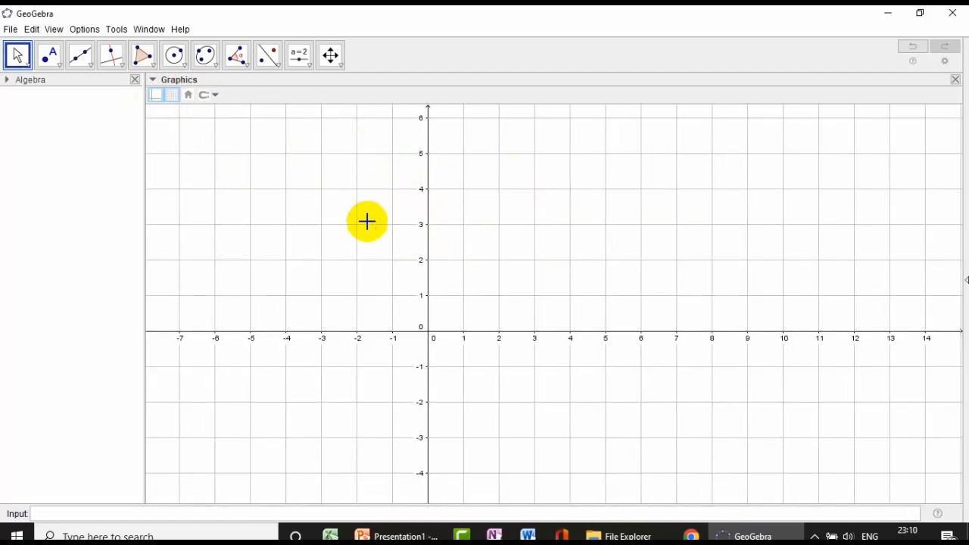
left_click_drag(359, 215, 356, 197)
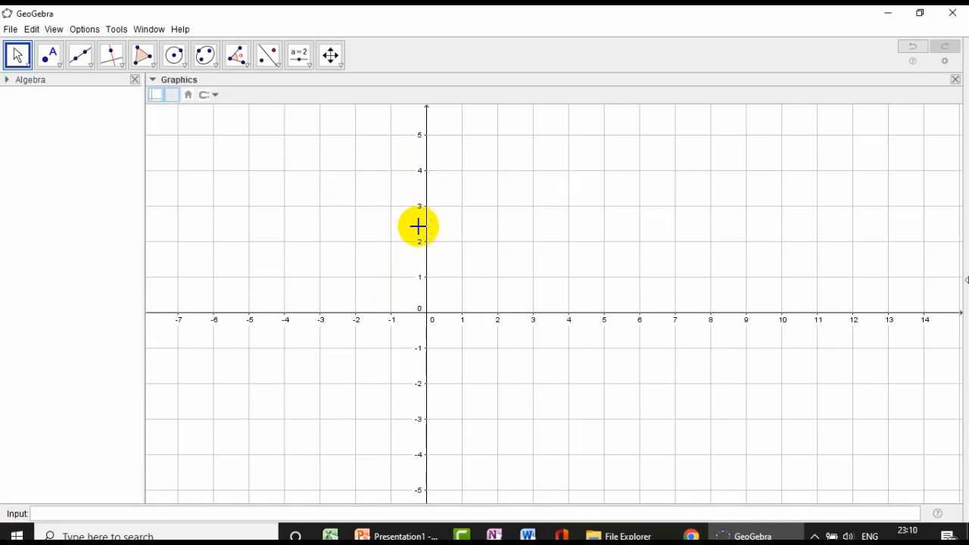
scroll(470, 217, "down", 3)
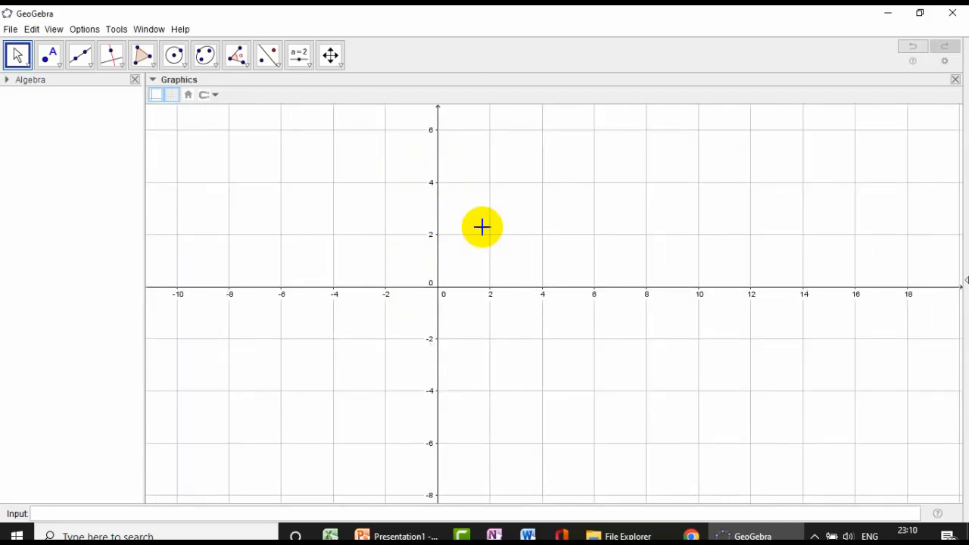
scroll(482, 227, "down", 5)
scroll(482, 226, "down", 4)
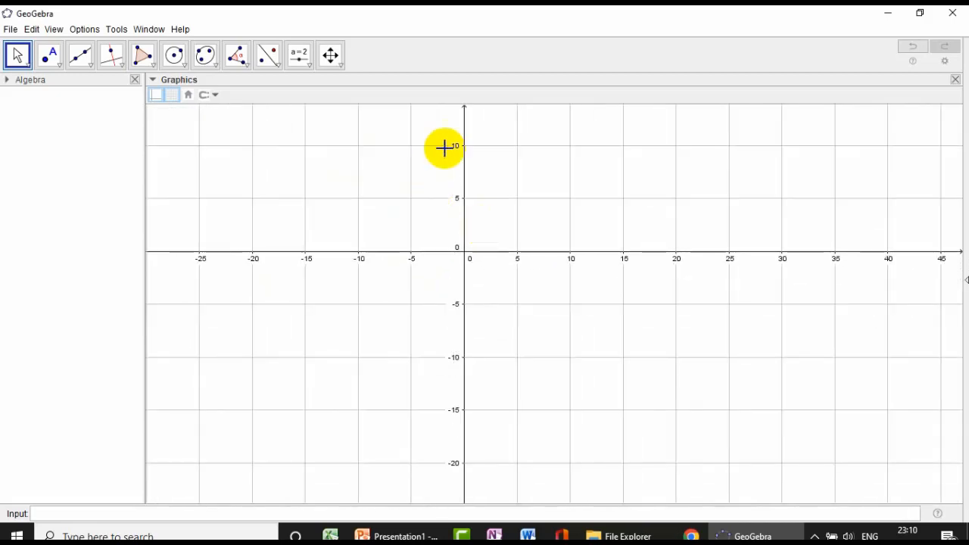
left_click_drag(502, 184, 495, 222)
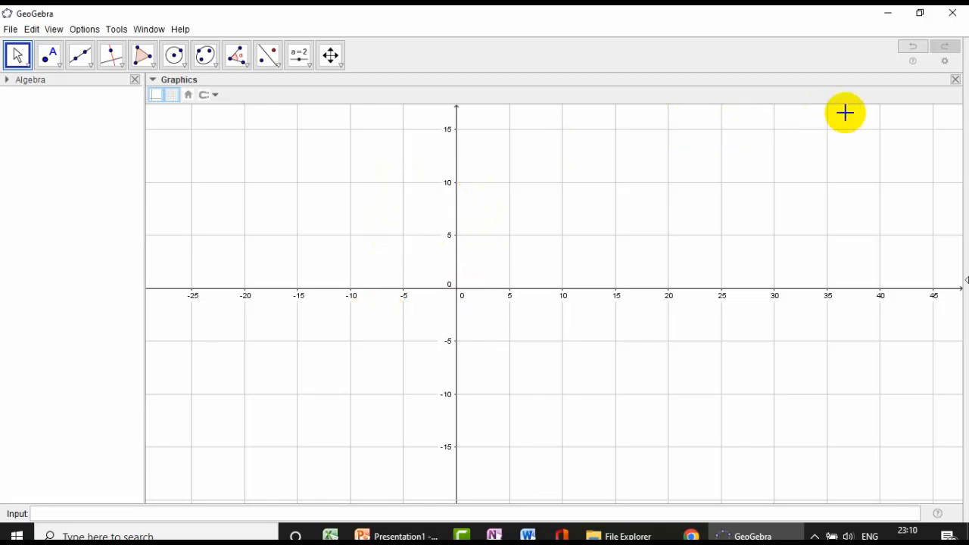
- Open the graphics preferences and set a fixed distance of 1 for the x-axis
left_click(947, 64)
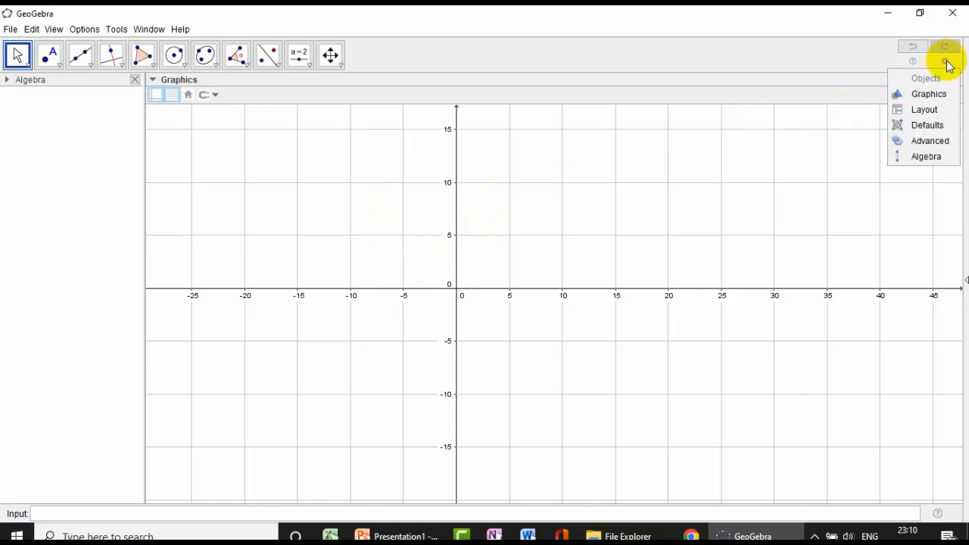
left_click(918, 90)
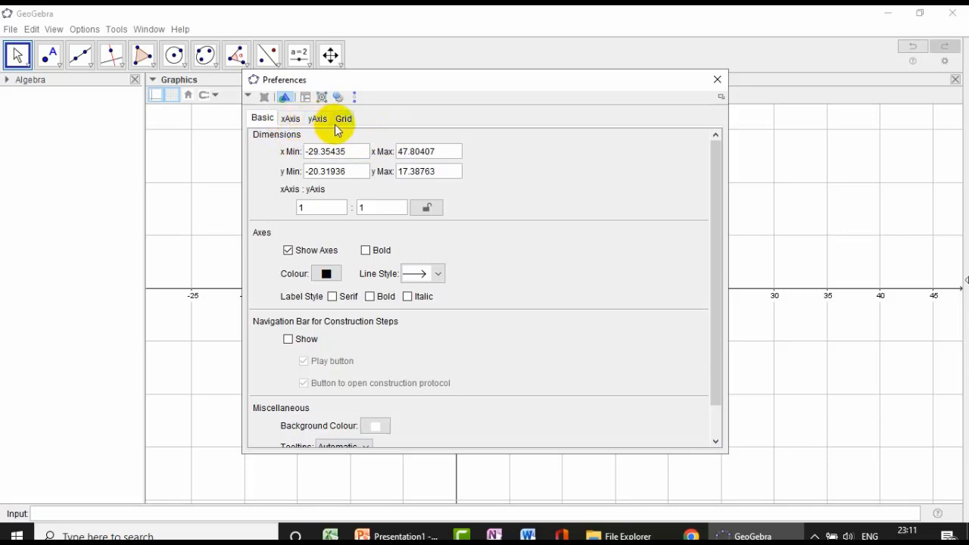
left_click(290, 119)
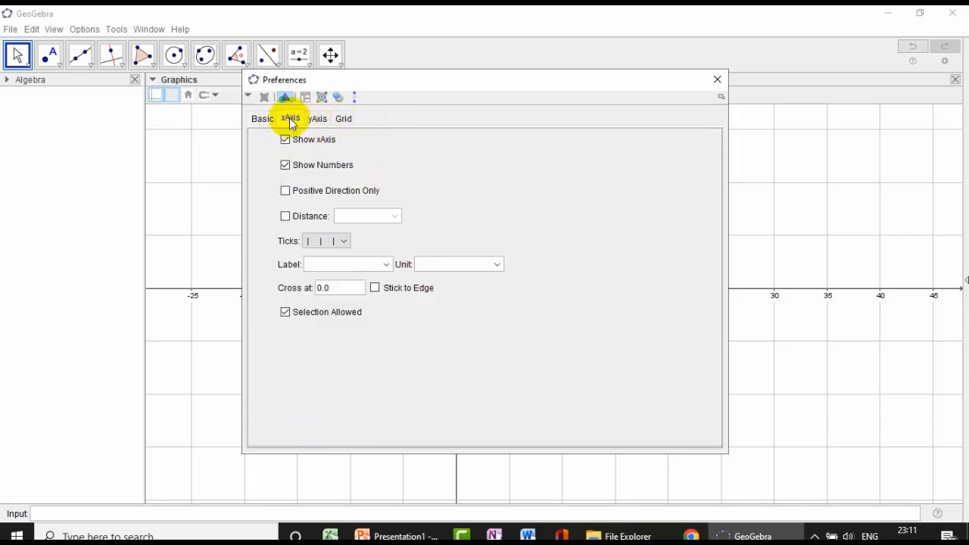
left_click(285, 216)
left_click(394, 216)
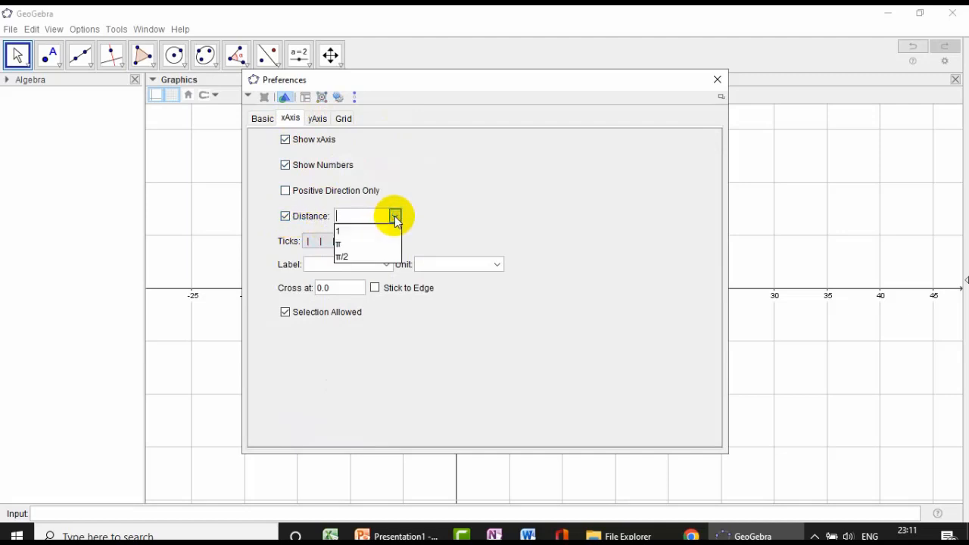
left_click(359, 231)
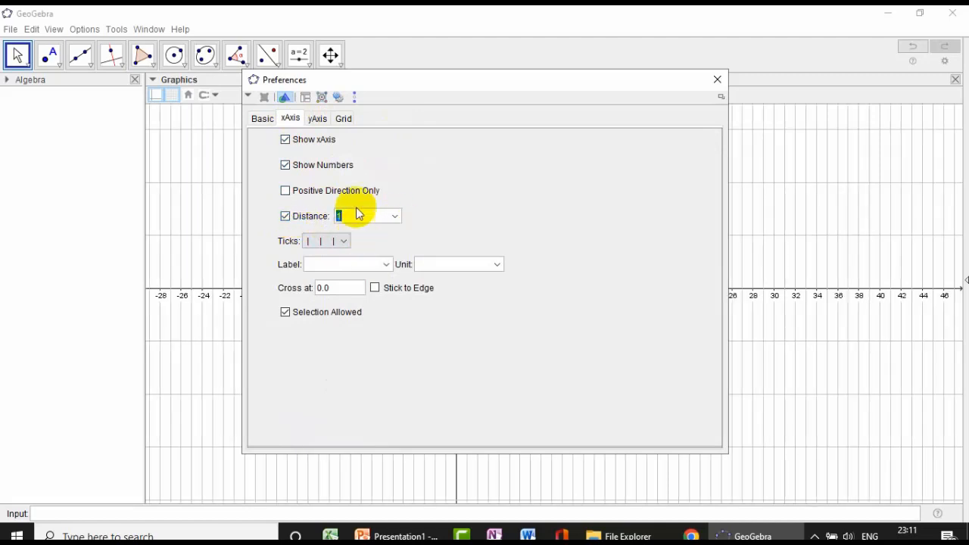
- Set a fixed distance of 1 for the y-axis in the graphics preferences
left_click(317, 118)
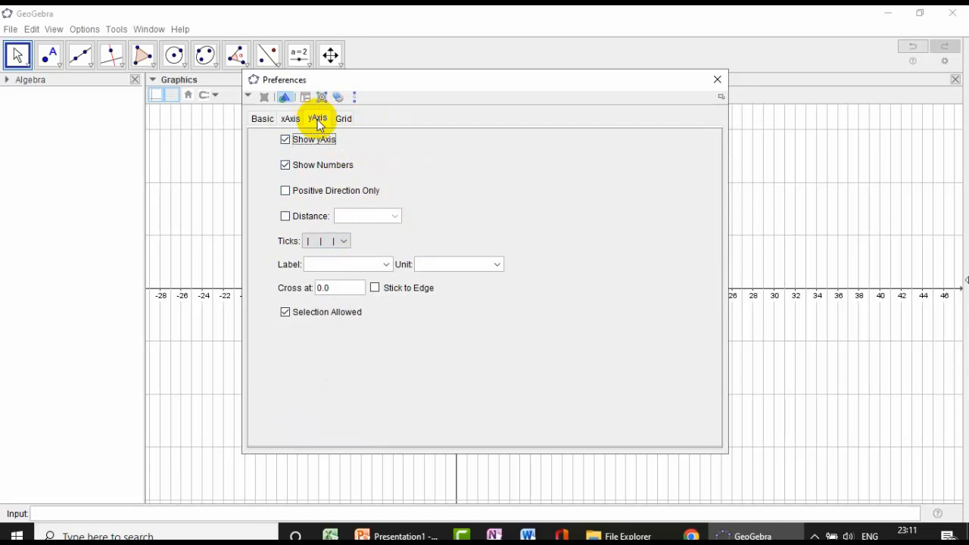
left_click(285, 216)
left_click(394, 217)
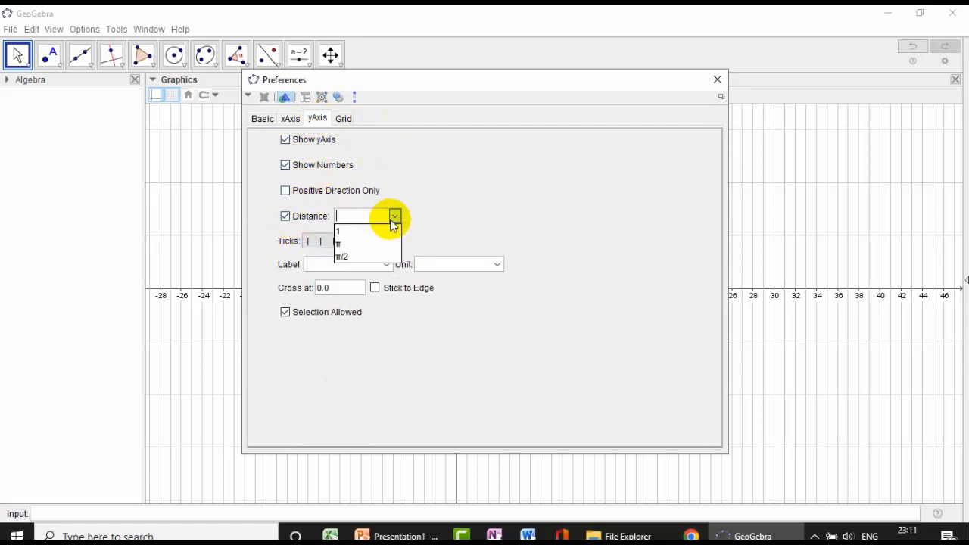
left_click(361, 233)
- Enable the fixed distance of 1 in x and y for the Cartesian grid and close the preferences
left_click(343, 119)
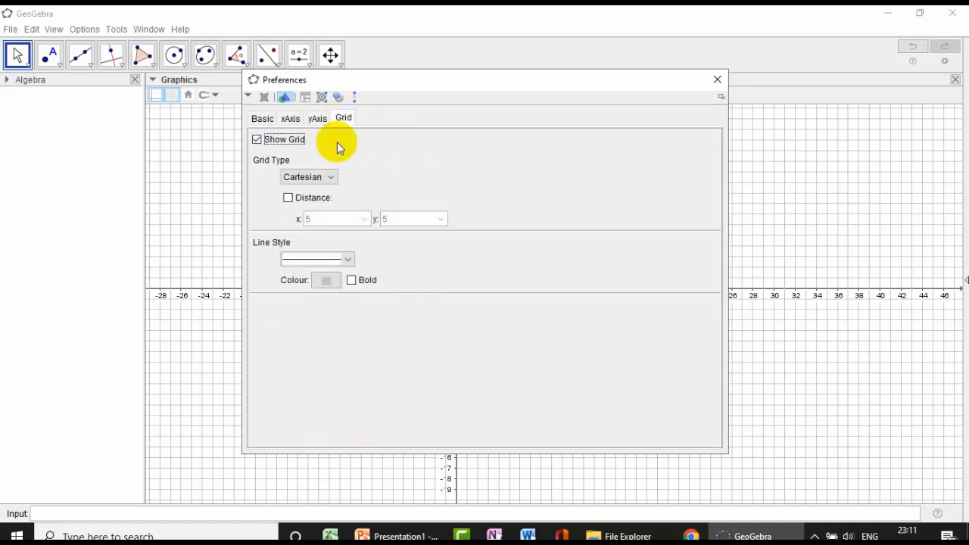
left_click(289, 198)
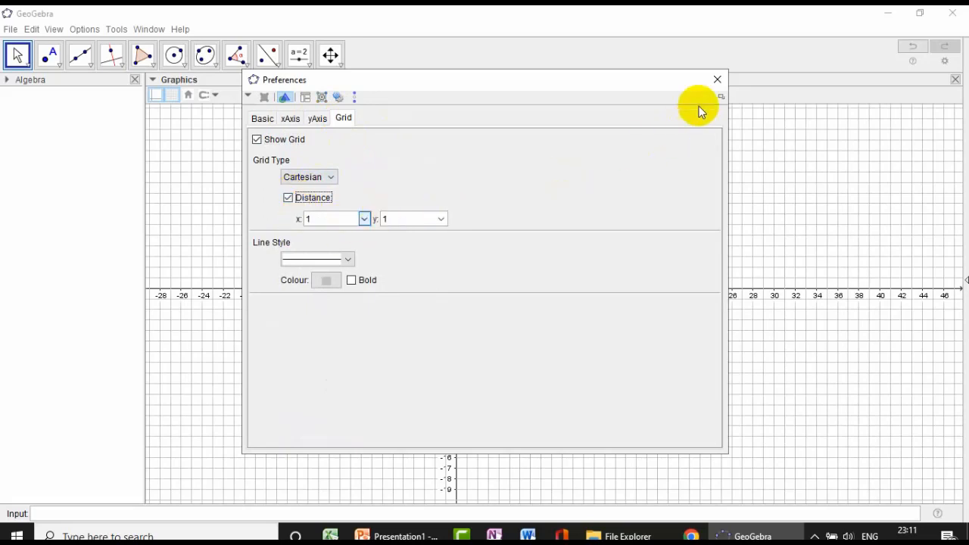
left_click(716, 81)
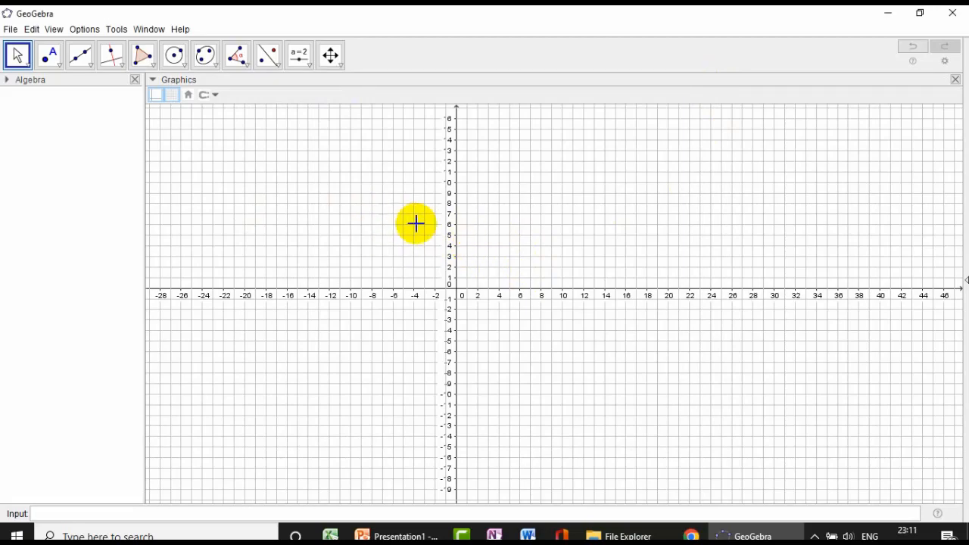
- Enter the equation y=0 to draw a line along the x-axis
scroll(474, 225, "up", 8)
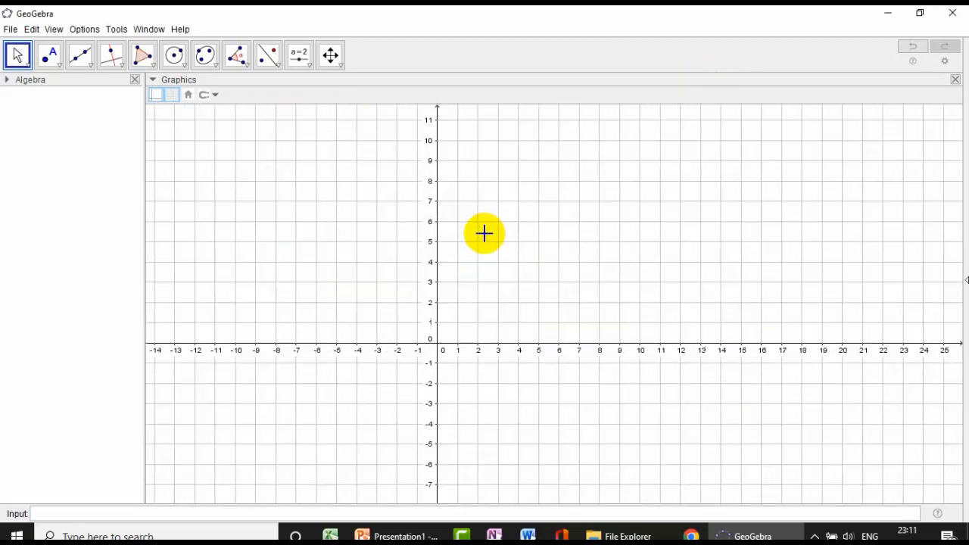
scroll(484, 234, "up", 2)
left_click_drag(480, 235, 613, 180)
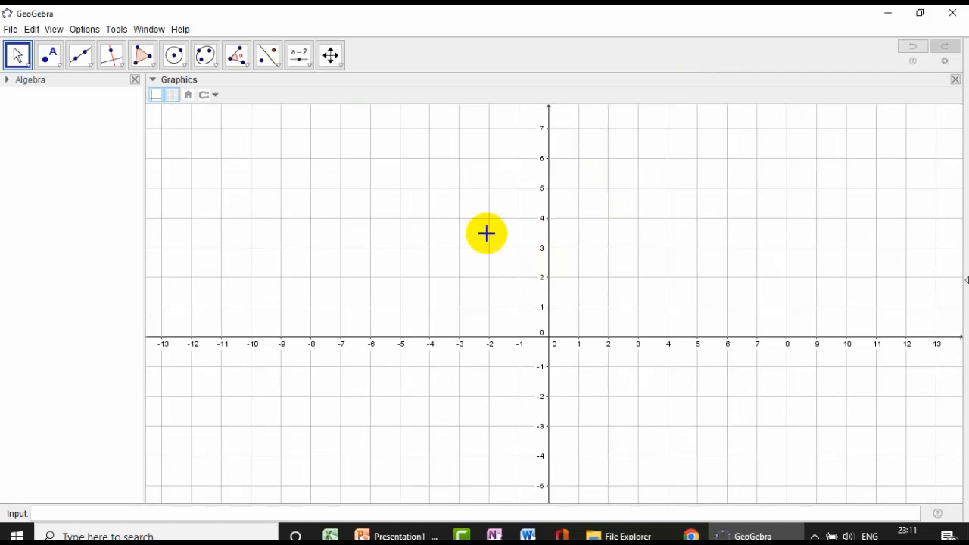
left_click_drag(383, 244, 323, 196)
left_click_drag(552, 199, 473, 204)
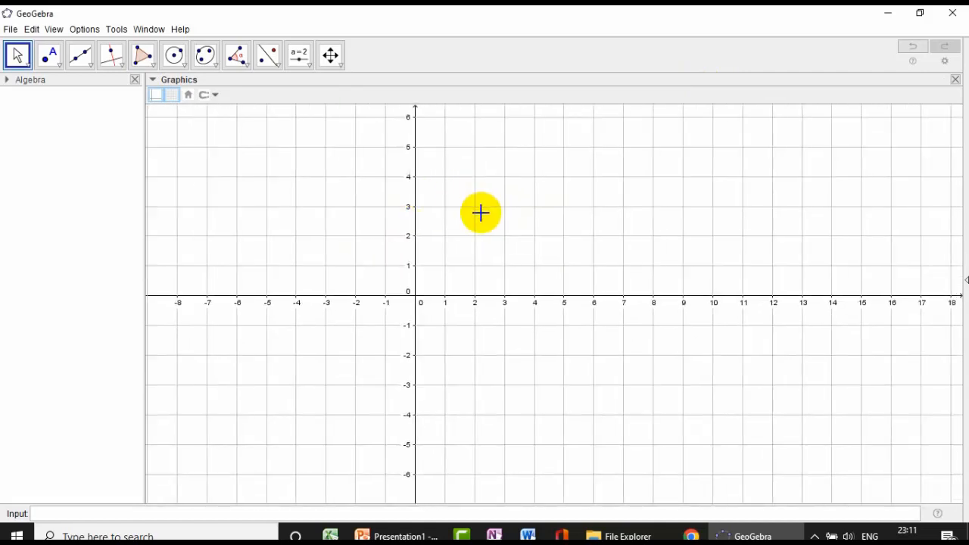
scroll(480, 212, "down", 2)
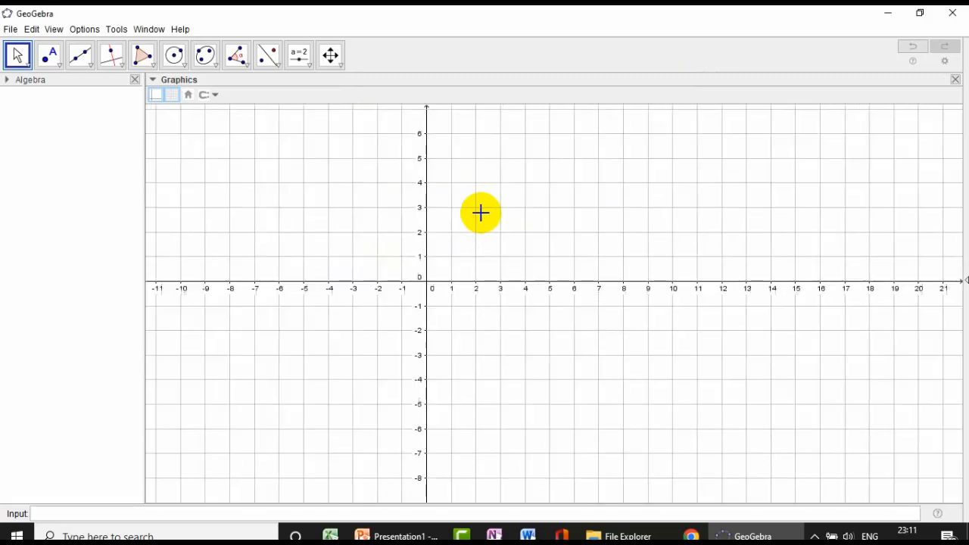
scroll(480, 213, "up", 4)
left_click_drag(472, 225, 542, 199)
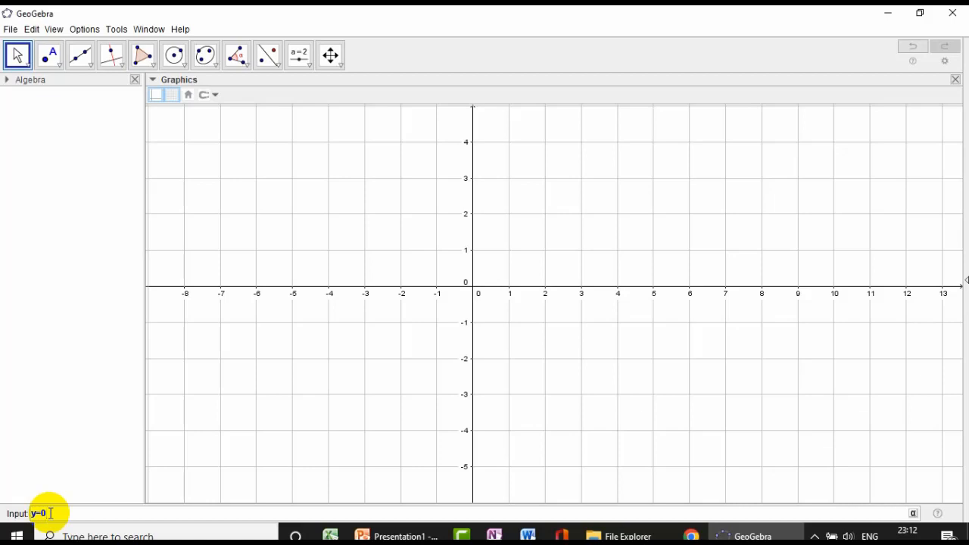
key("Return")
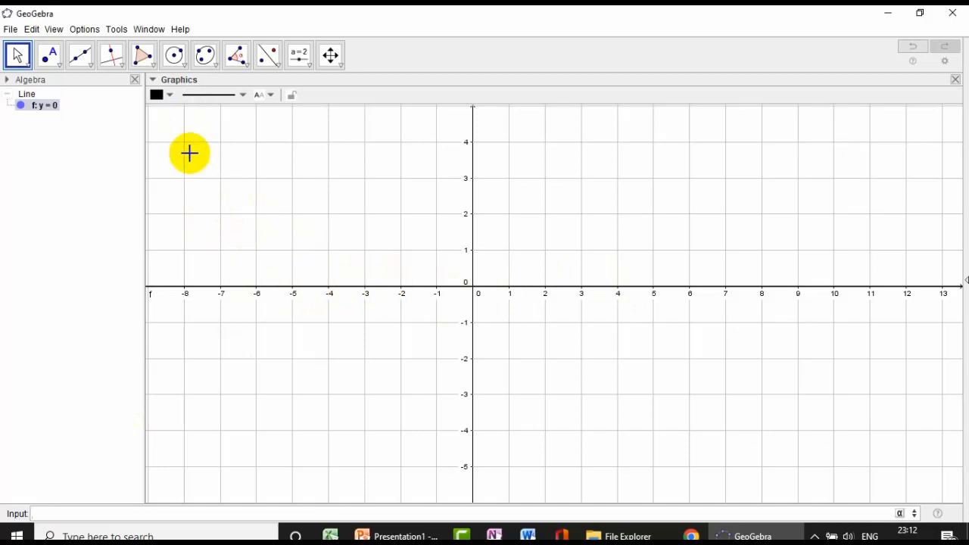
- Colour the line y = 0 red, increase its thickness and deselect it
left_click(169, 98)
left_click(160, 115)
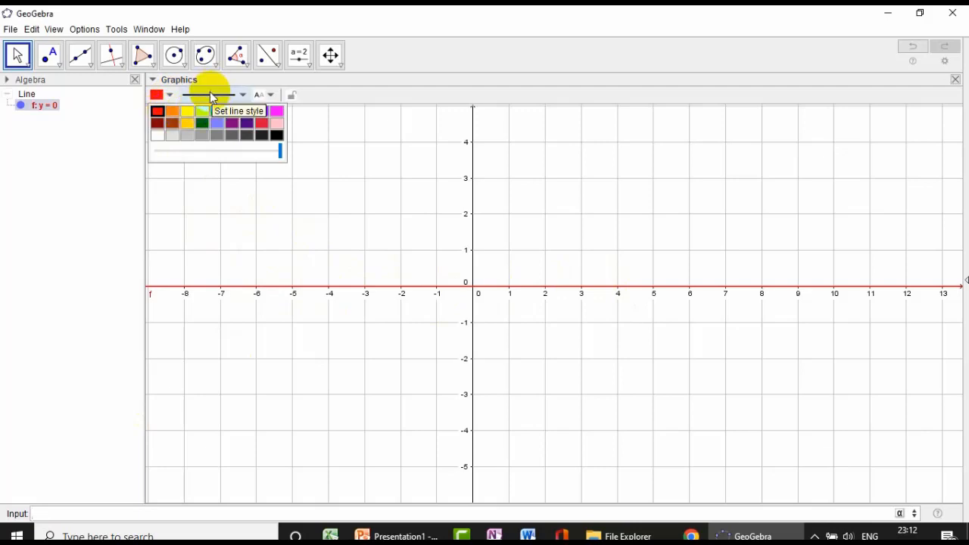
left_click(210, 93)
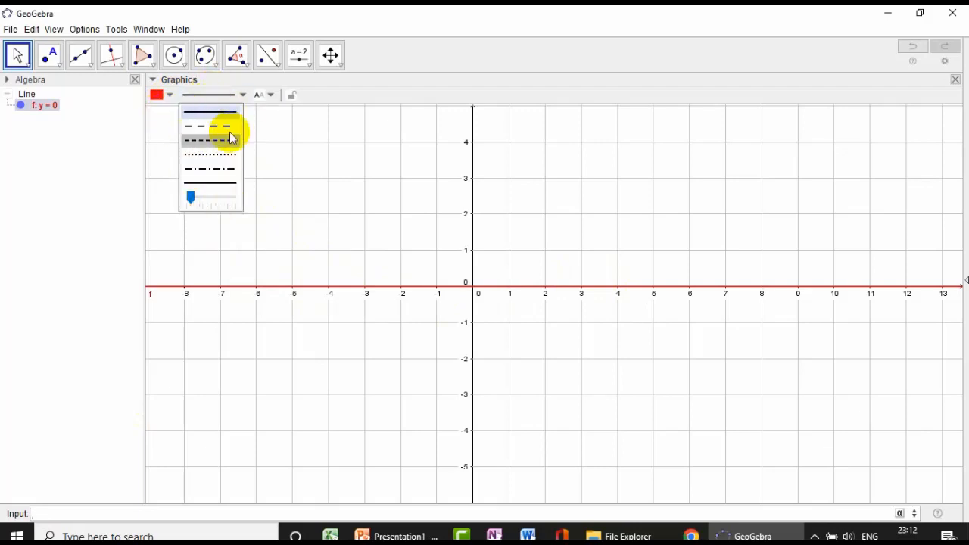
left_click_drag(194, 201, 202, 199)
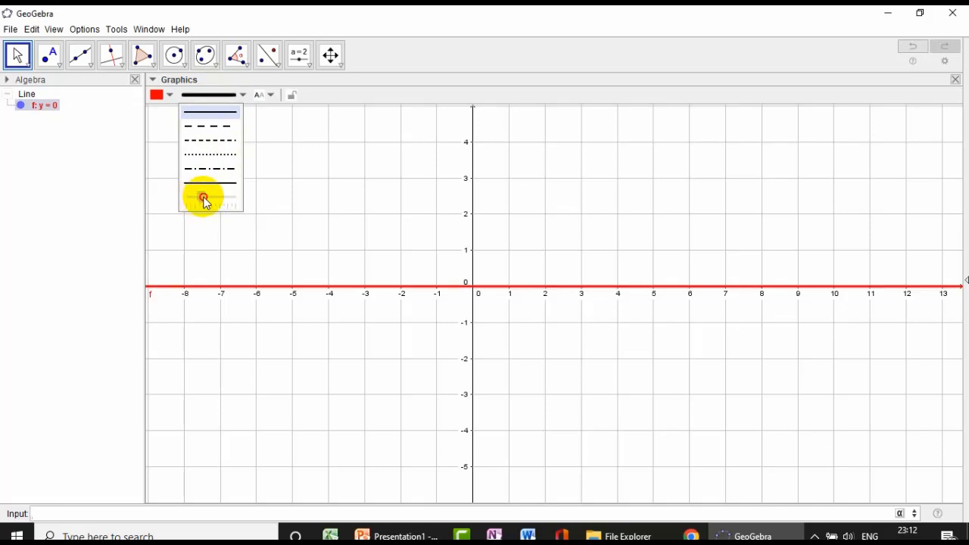
left_click(420, 202)
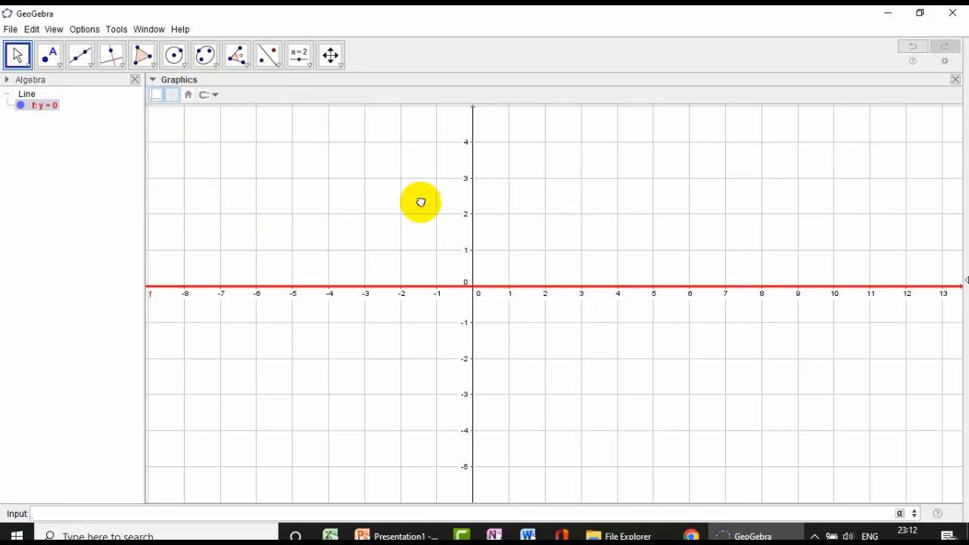
left_click(535, 291)
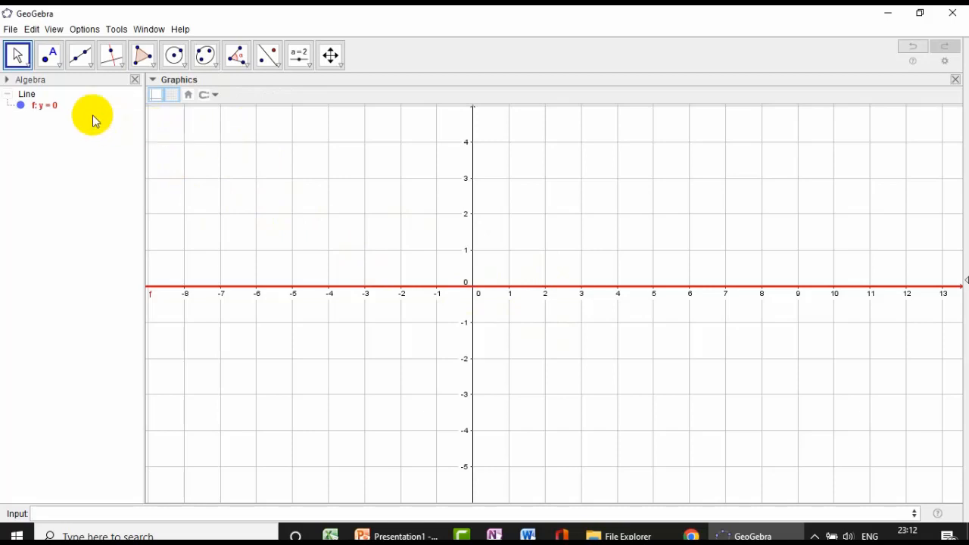
- Place a point with the Point tool at coordinates (2, 3)
left_click(60, 70)
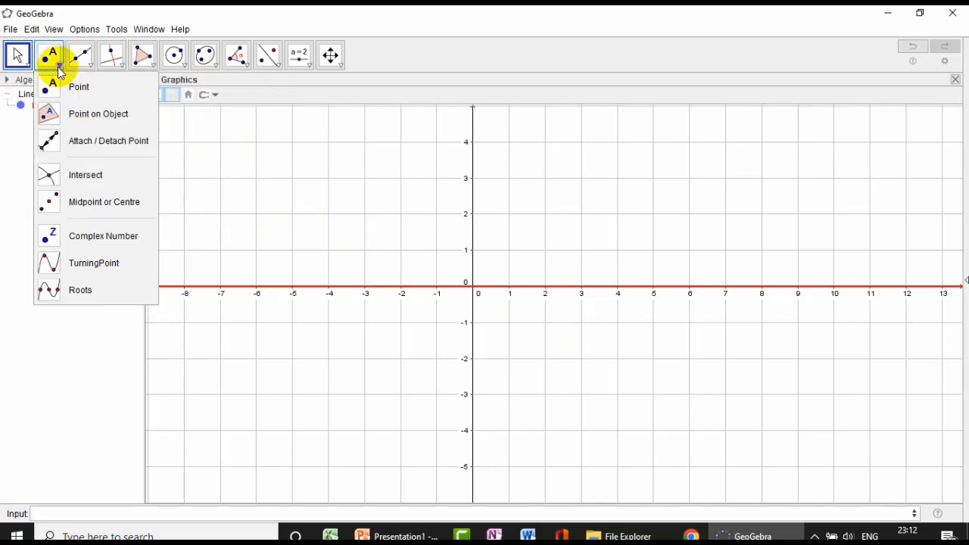
left_click(64, 84)
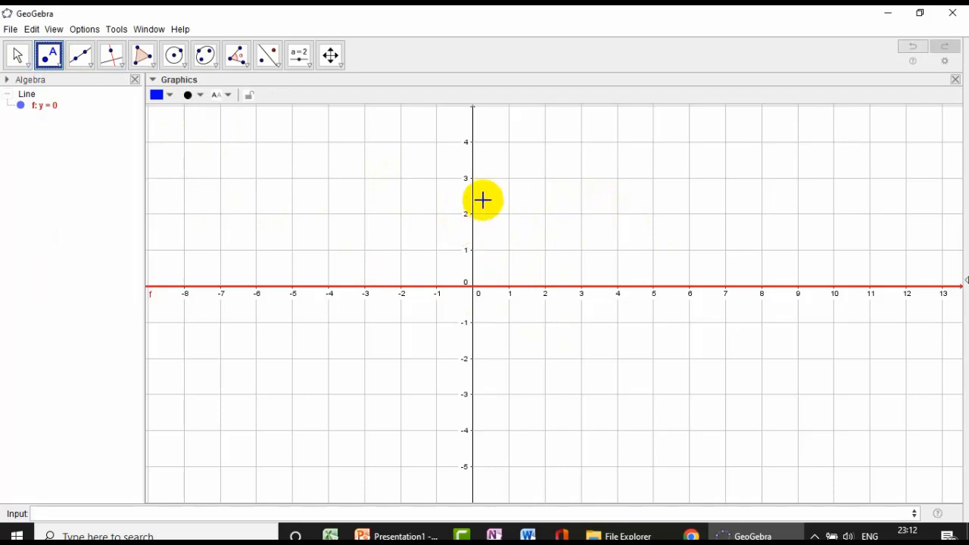
left_click(545, 179)
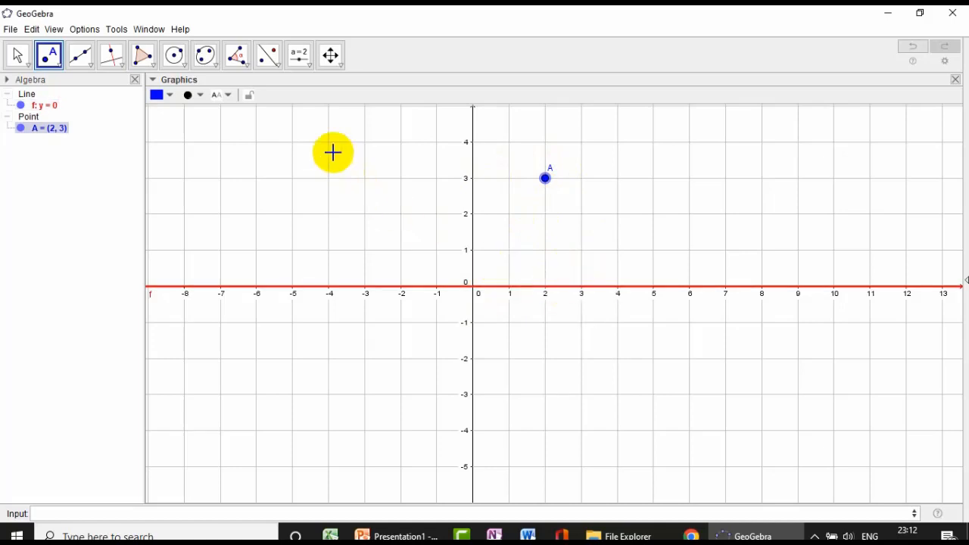
- Reflect point A in the red line y = 0 with the Reflect Object in Line tool
left_click(281, 69)
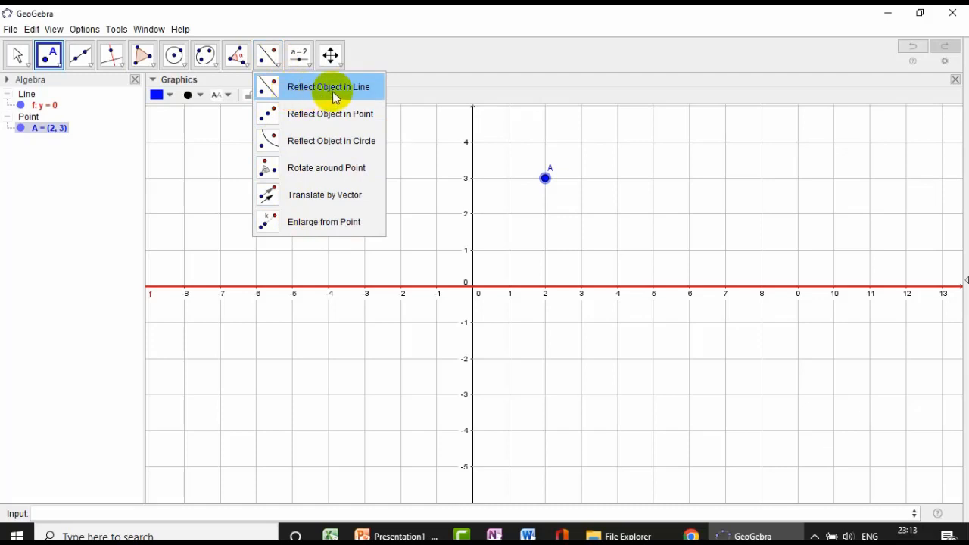
left_click(278, 92)
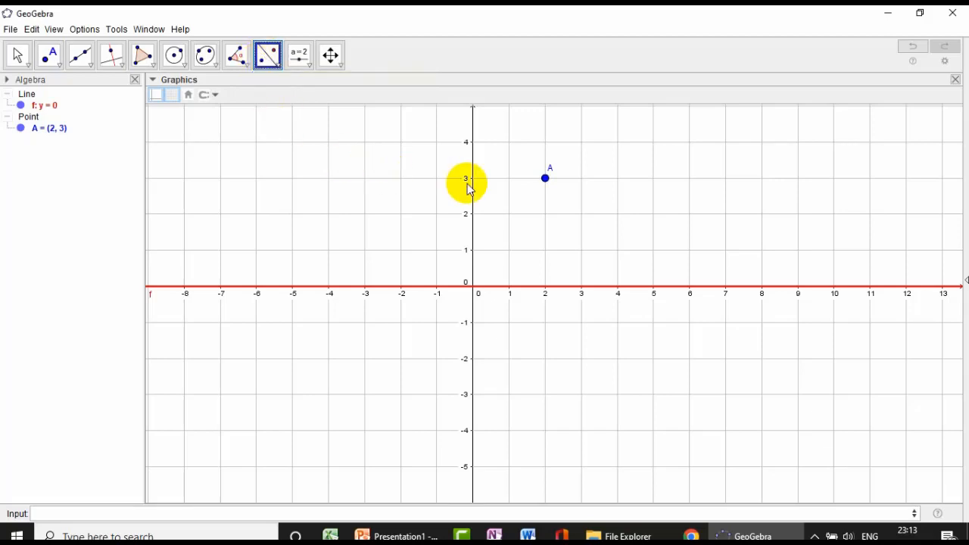
left_click(548, 185)
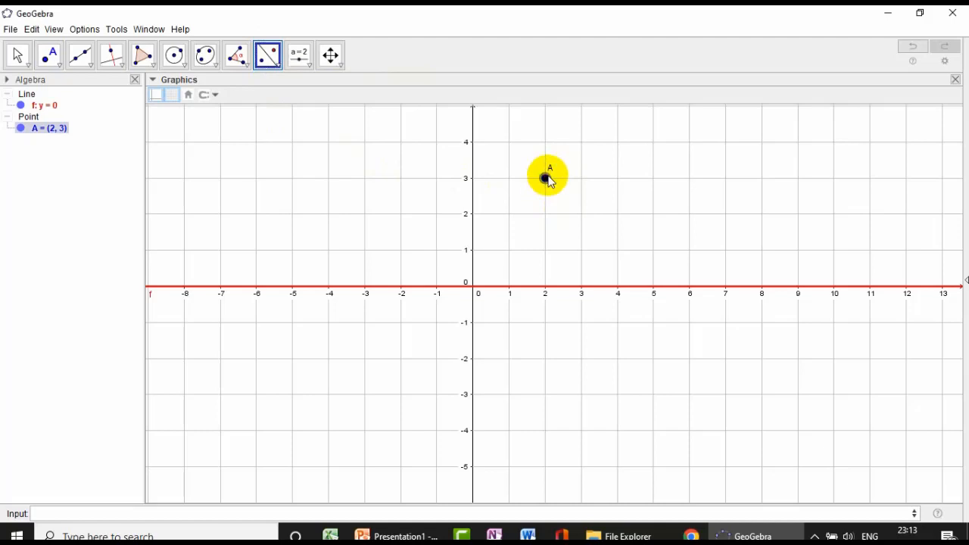
left_click(545, 178)
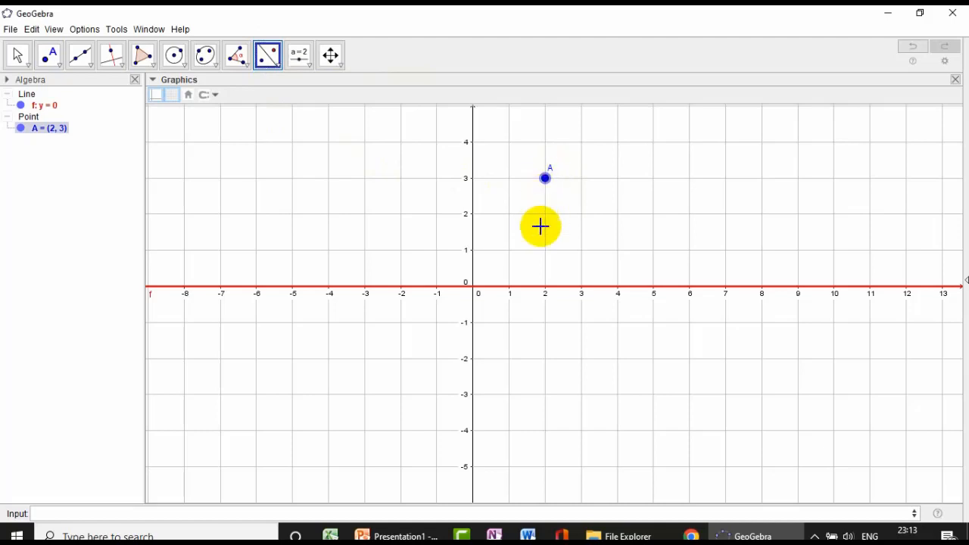
left_click(547, 288)
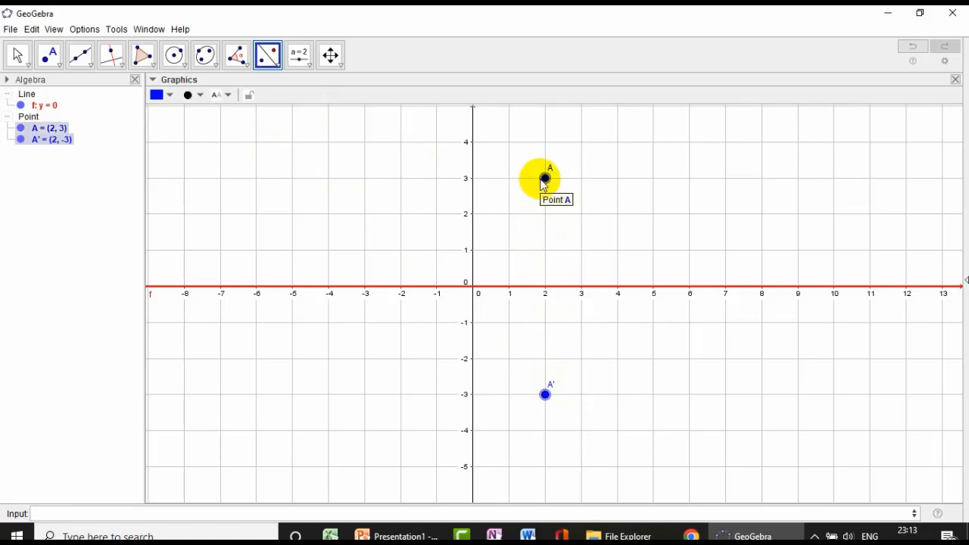
- Draw an interval between point A and its image A' with the Interval between Two Points tool
left_click(89, 66)
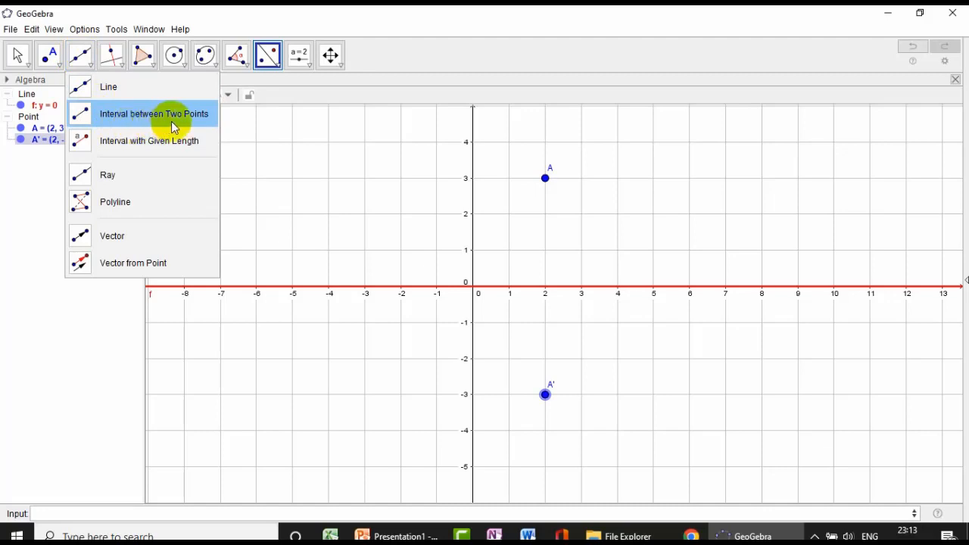
left_click(544, 184)
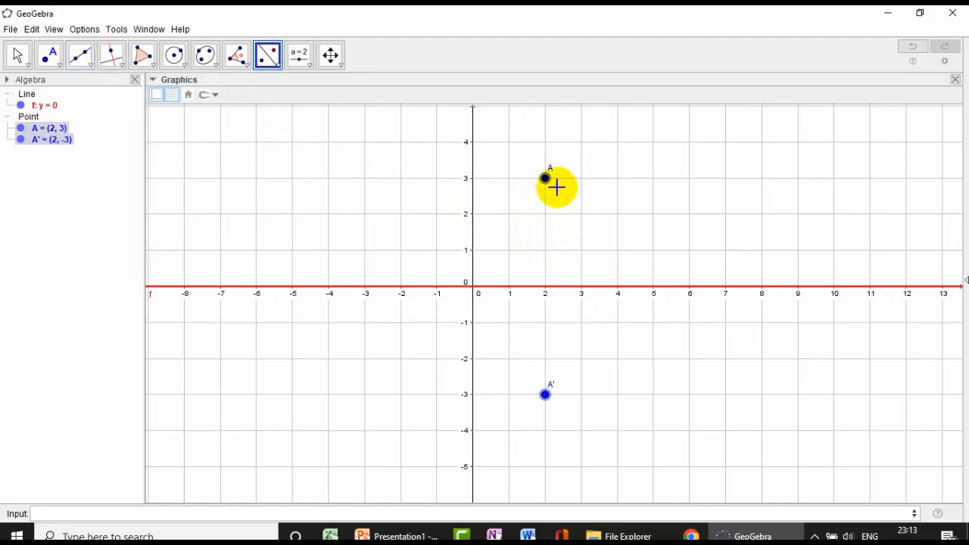
left_click(90, 61)
left_click(101, 110)
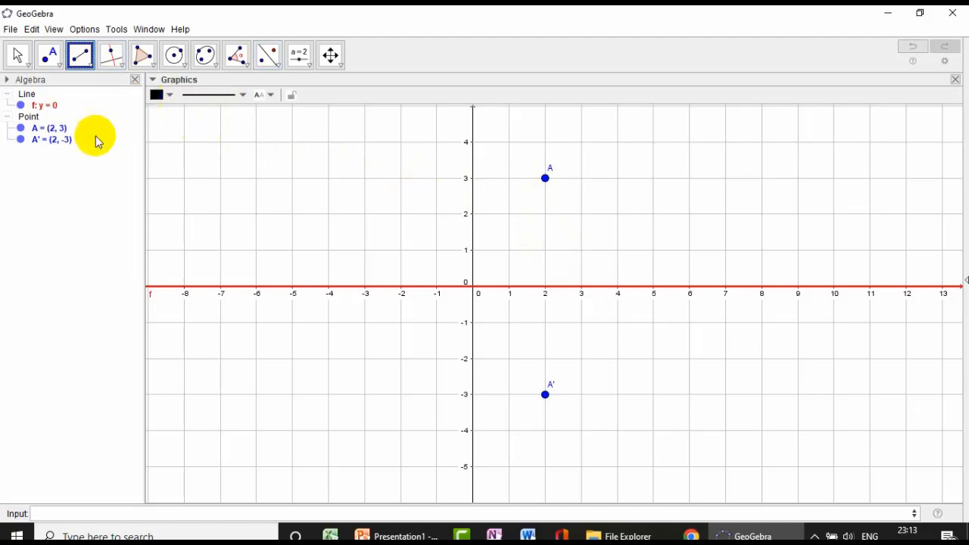
left_click(546, 179)
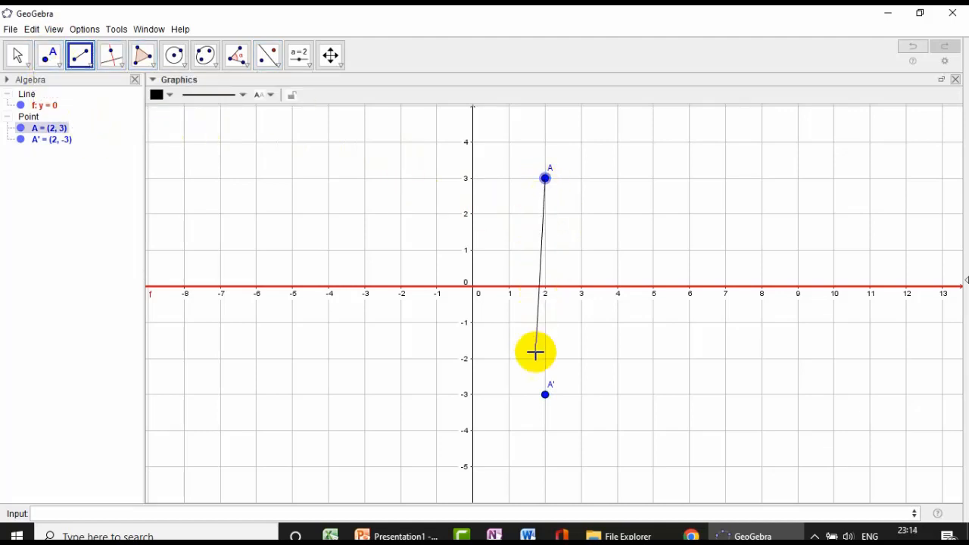
left_click(545, 394)
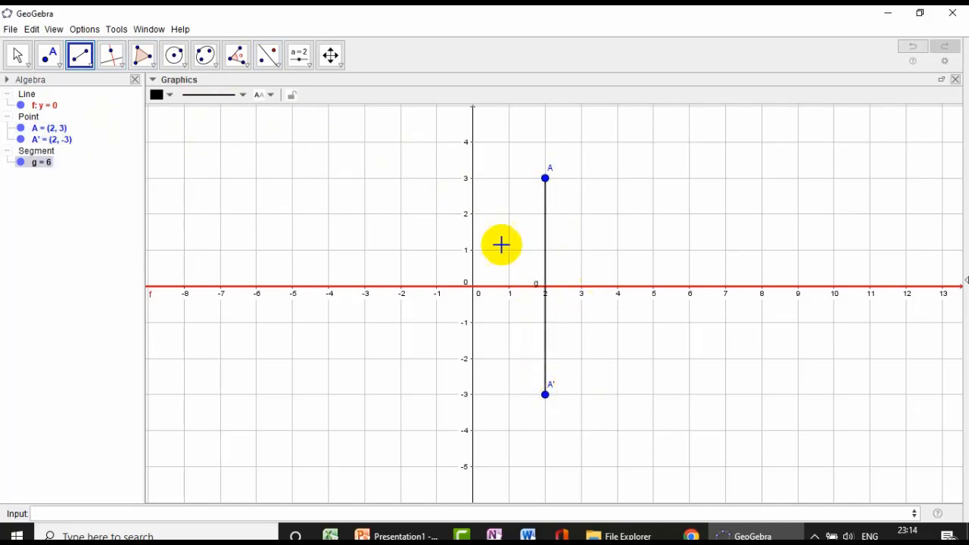
- Format the segment between A and A' as a thicker, short-dashed red line
left_click(16, 55)
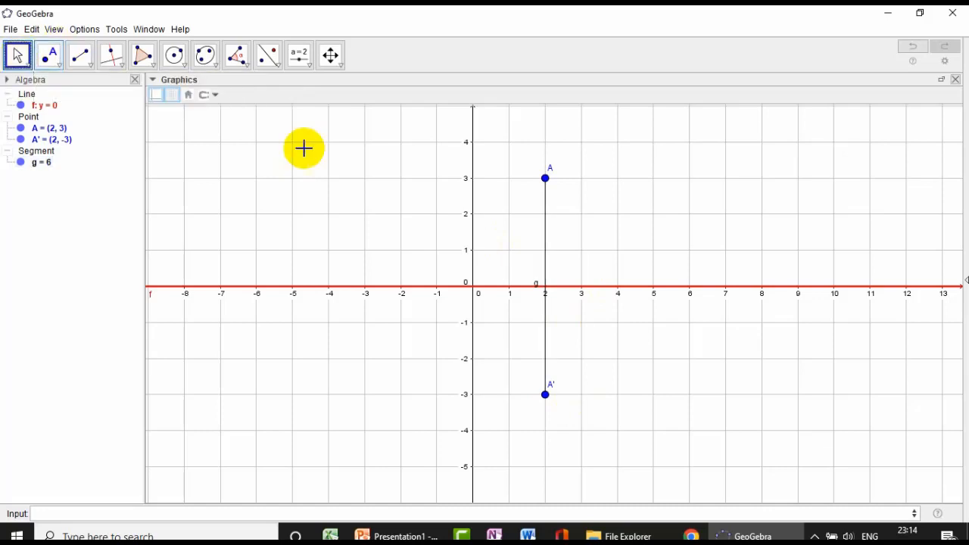
left_click(546, 234)
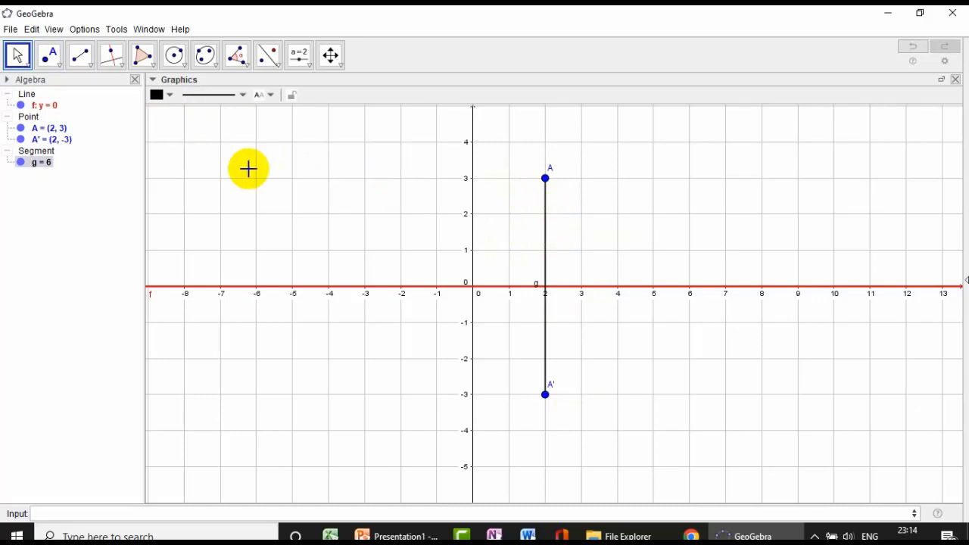
left_click(164, 95)
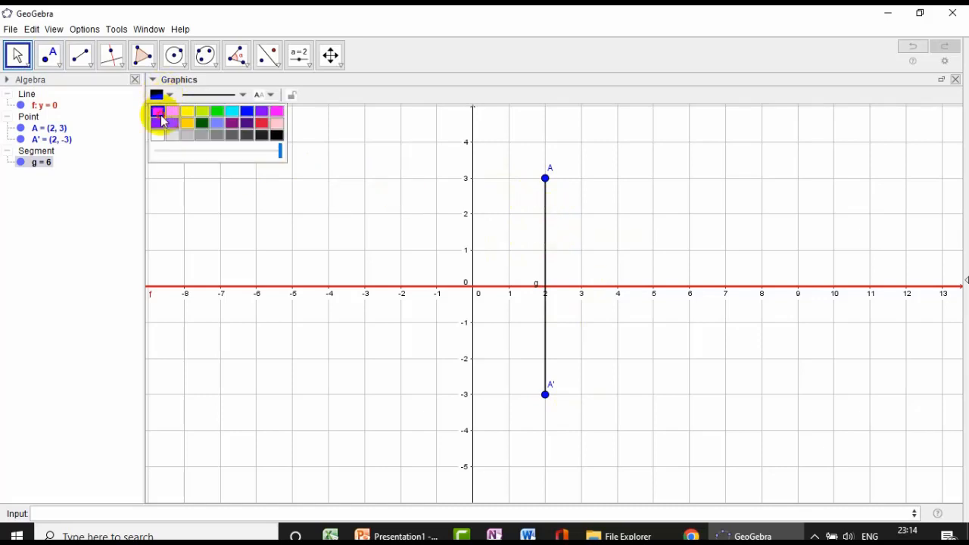
left_click(215, 95)
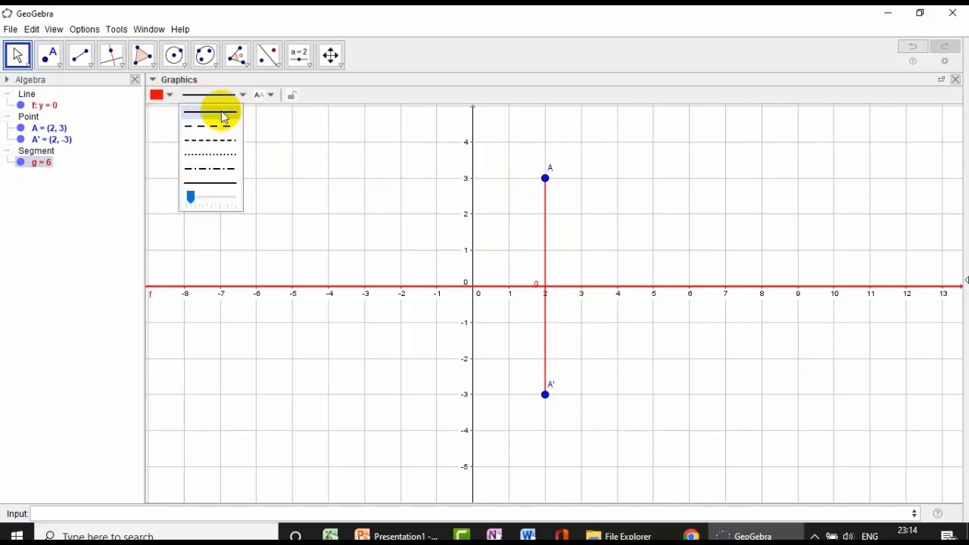
left_click(223, 142)
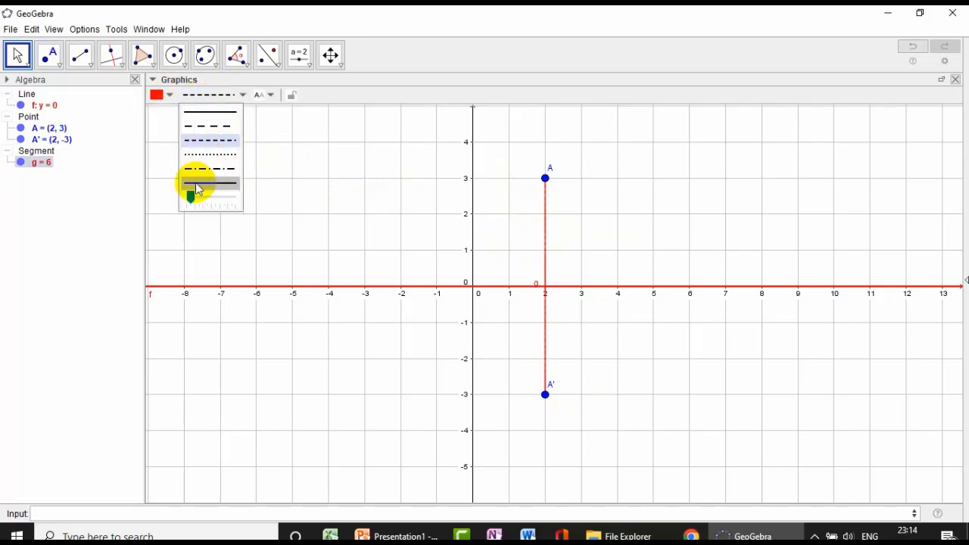
left_click_drag(190, 198, 206, 203)
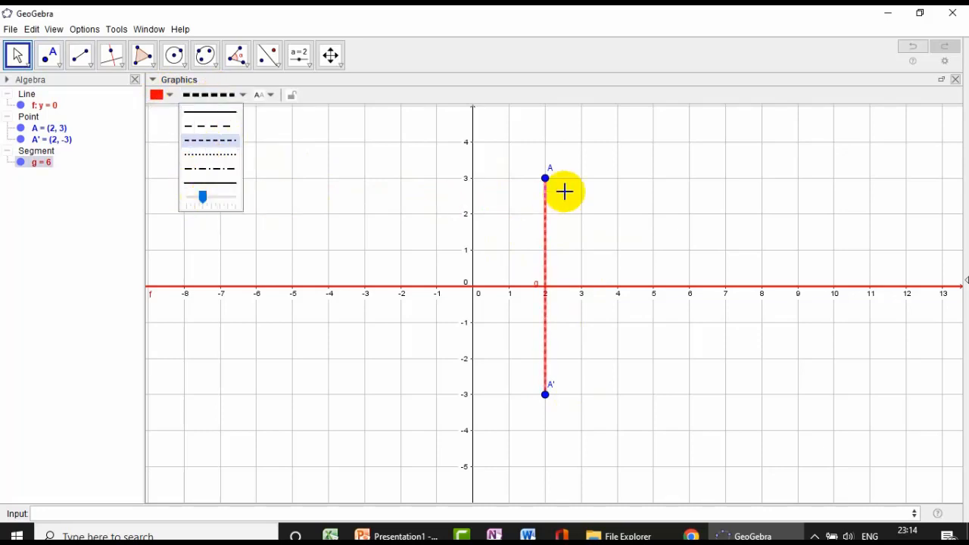
left_click(16, 55)
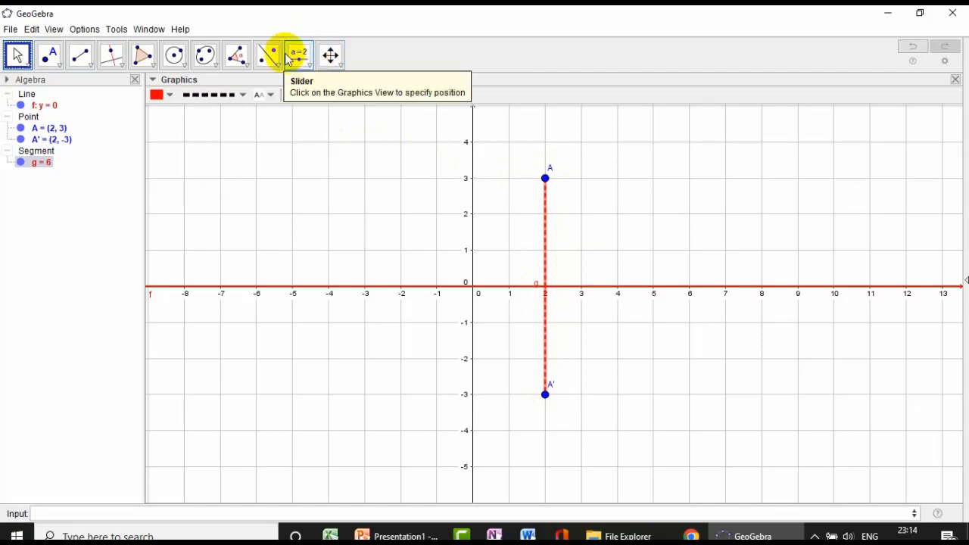
- Insert a text beside point A made of the letter A followed by the linked object A
left_click(306, 67)
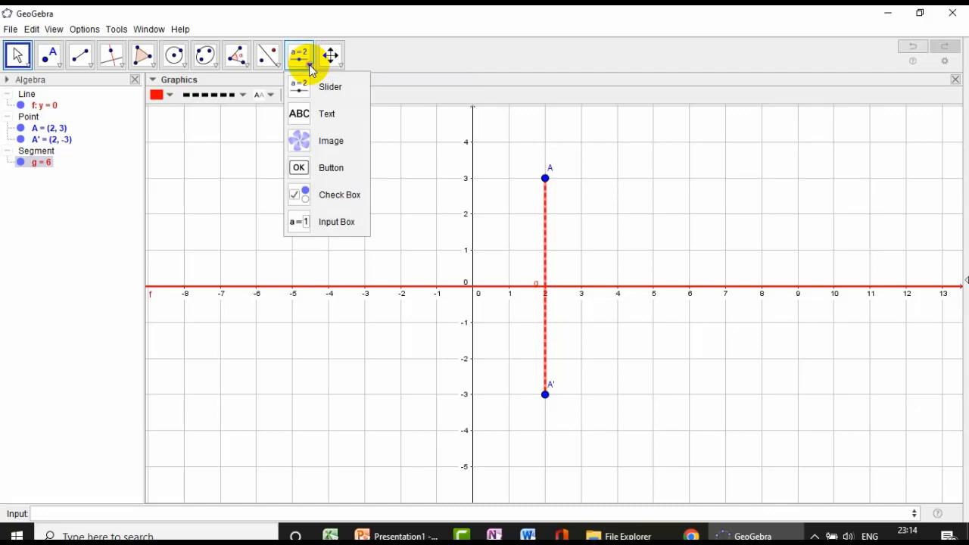
left_click(336, 121)
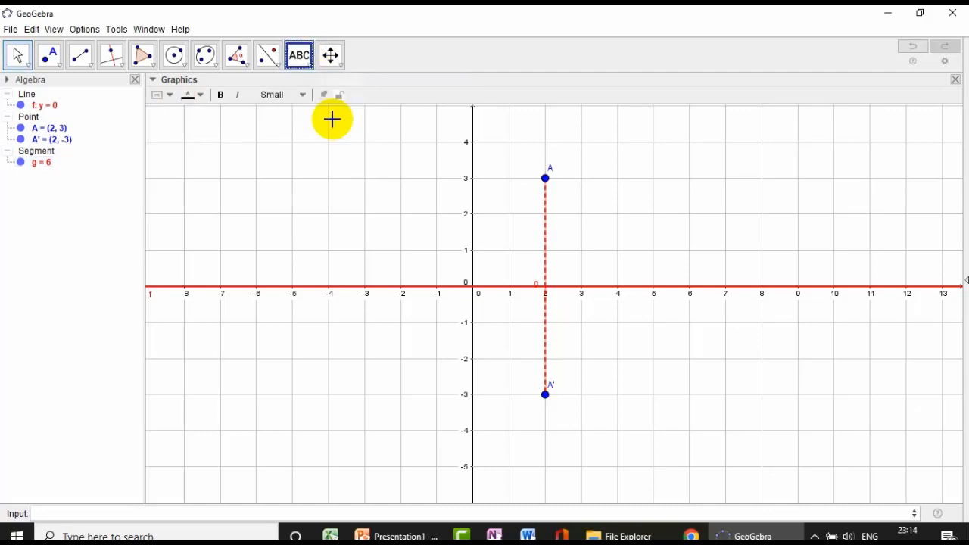
left_click(578, 175)
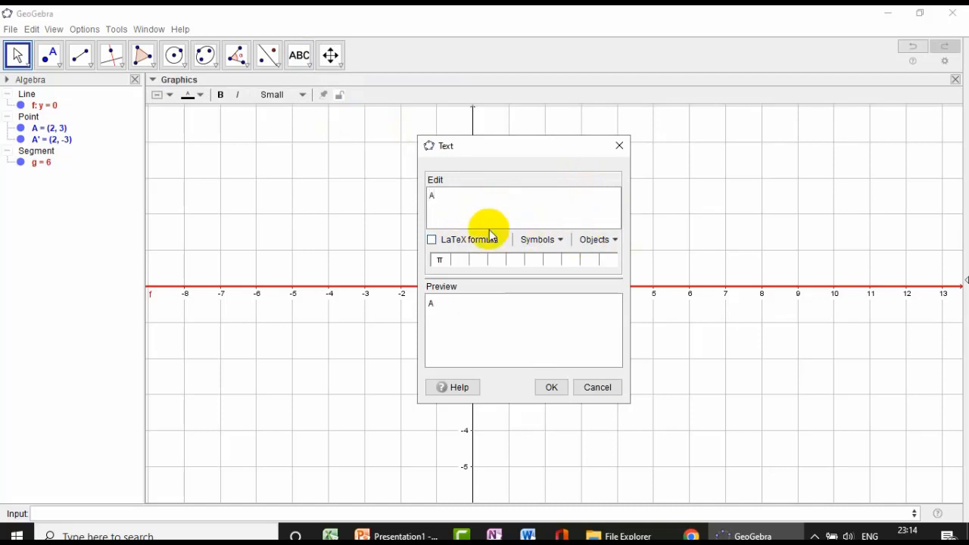
left_click(614, 240)
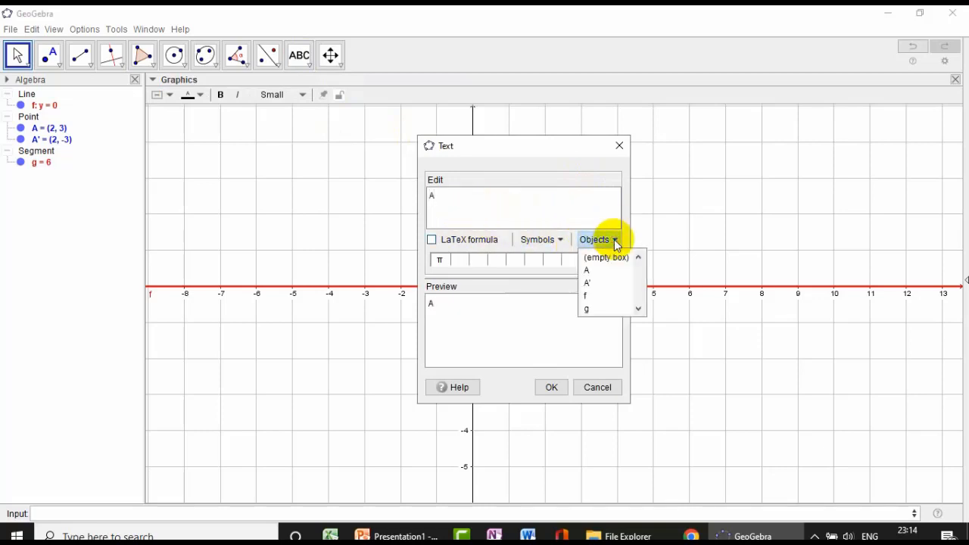
left_click(593, 269)
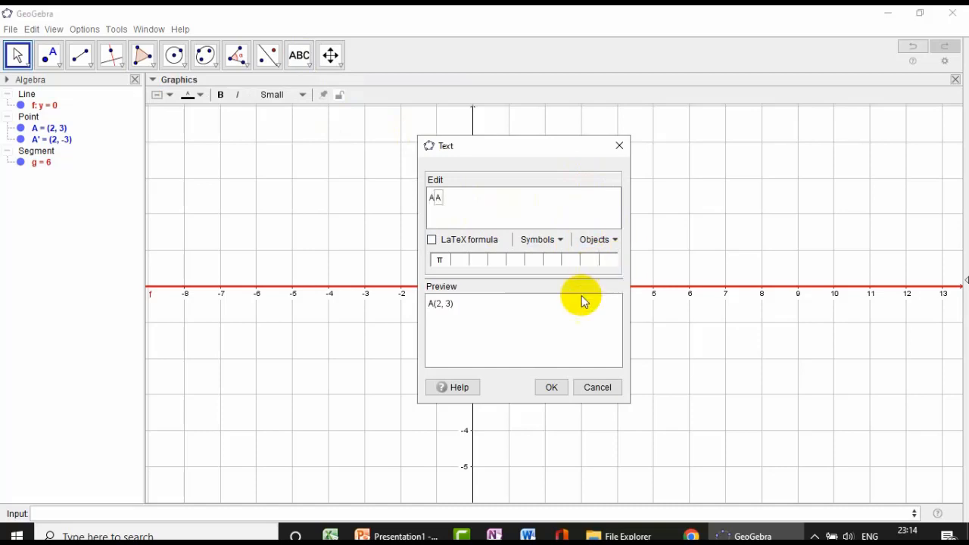
left_click(560, 390)
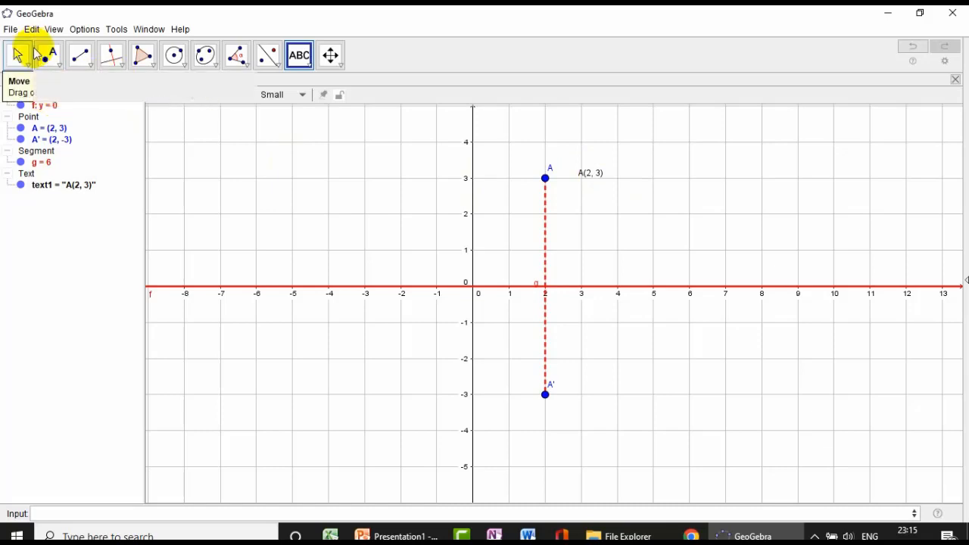
- Move the coordinate text closer to point A and format it as Large and bold
left_click(27, 65)
left_click(27, 65)
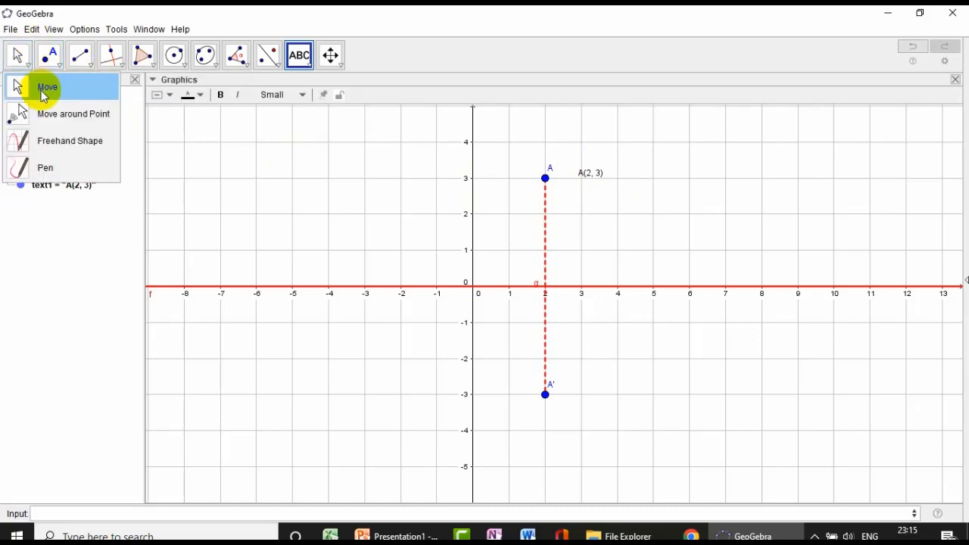
left_click(43, 86)
left_click_drag(590, 176, 573, 168)
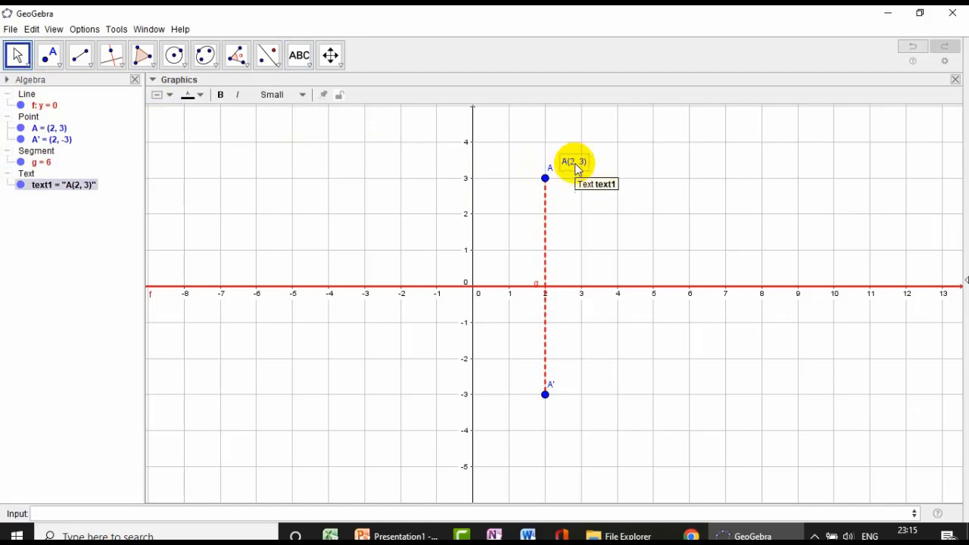
left_click(300, 96)
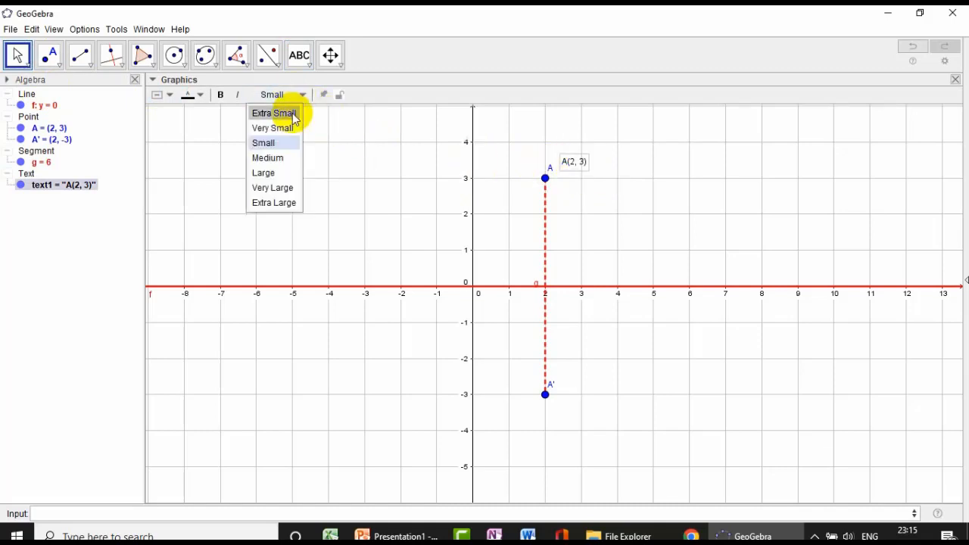
left_click(274, 173)
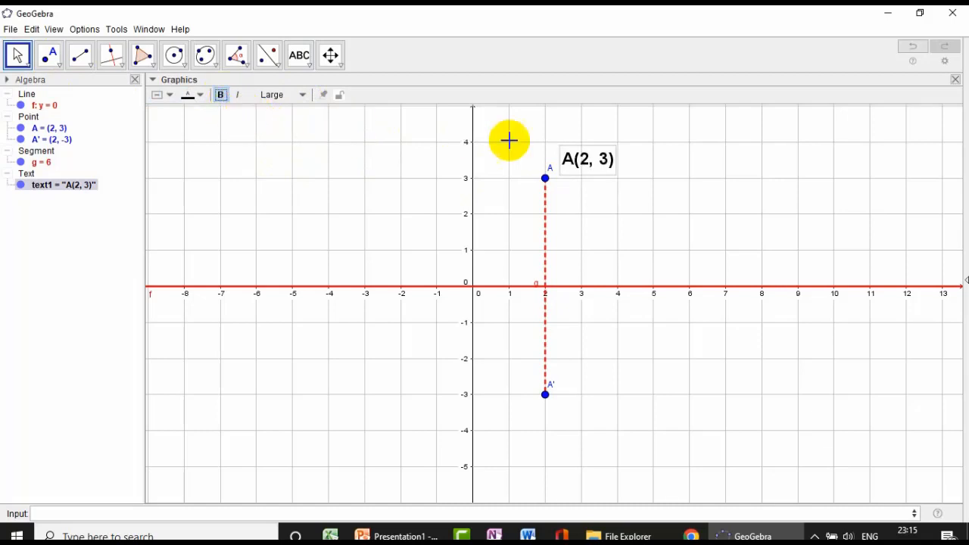
- Hide point A's own label and place the coordinate text directly above the point
right_click(547, 183)
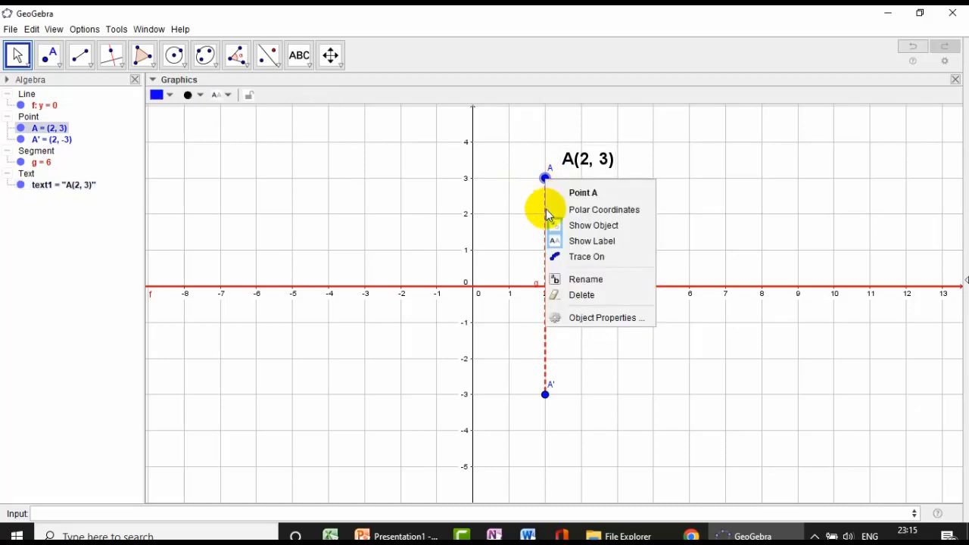
left_click(591, 242)
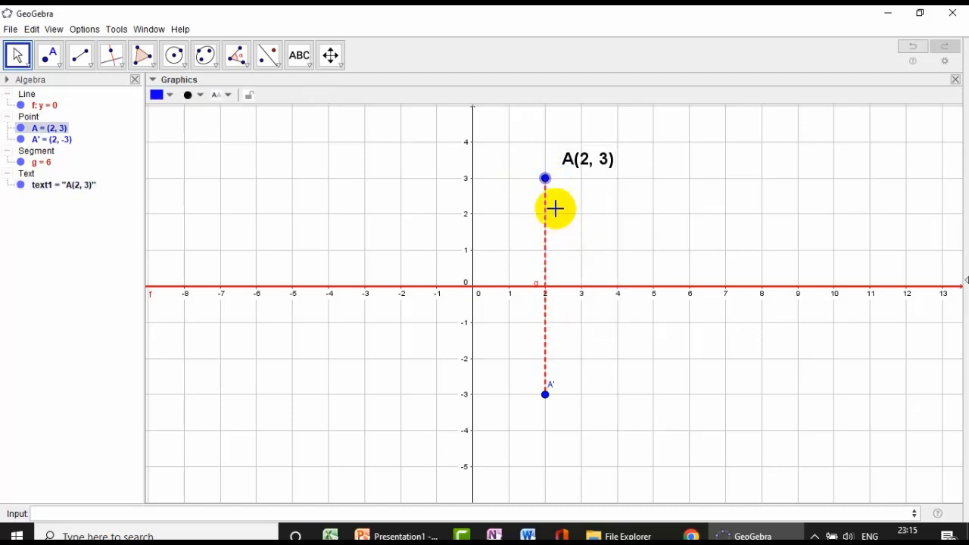
left_click(589, 175)
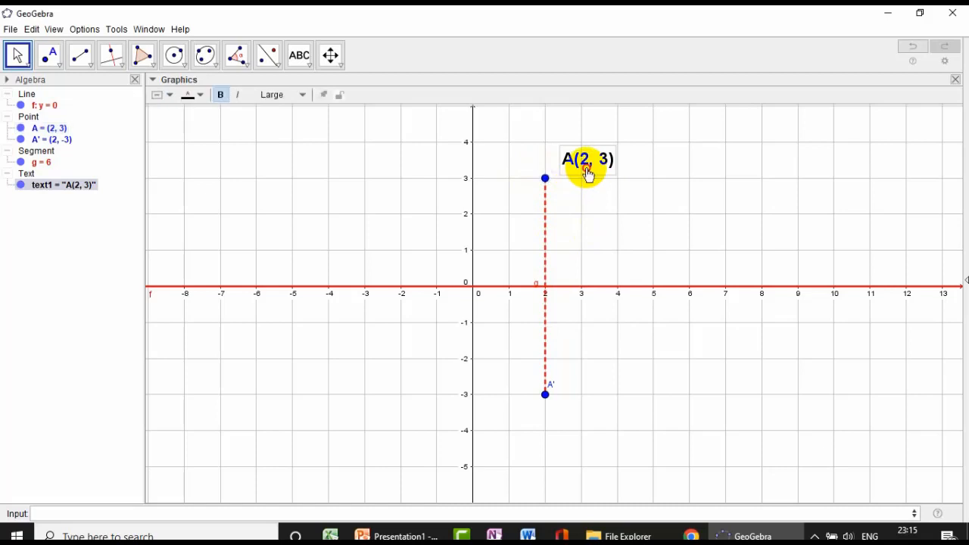
left_click_drag(588, 175, 571, 172)
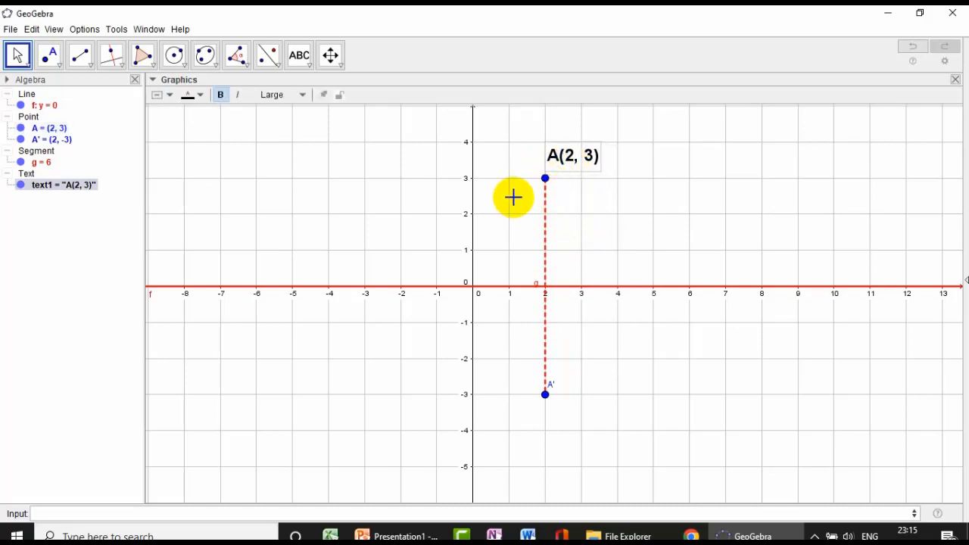
- Test the linked reflection by moving point A to (-2, 3) and back across the y-axis to (1, 3)
left_click_drag(546, 179, 404, 185)
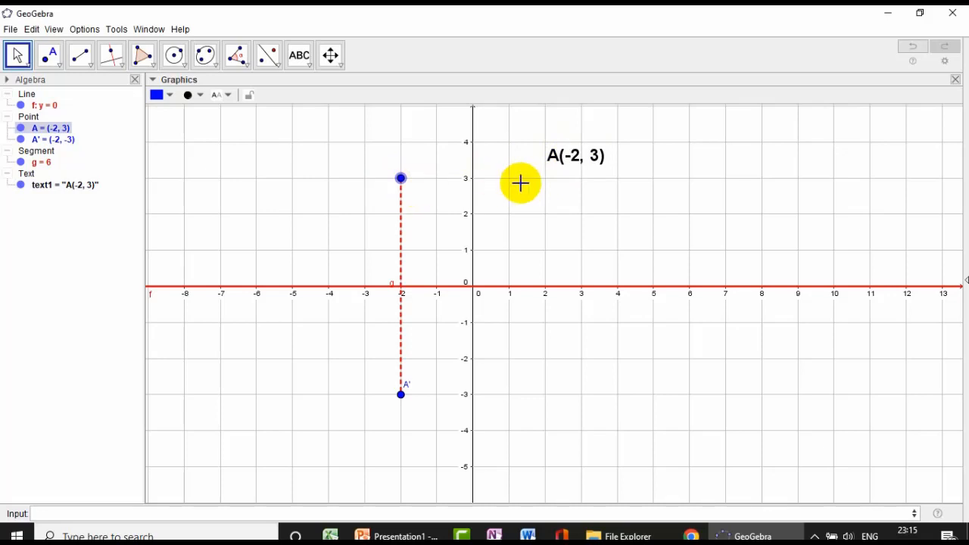
left_click(547, 176)
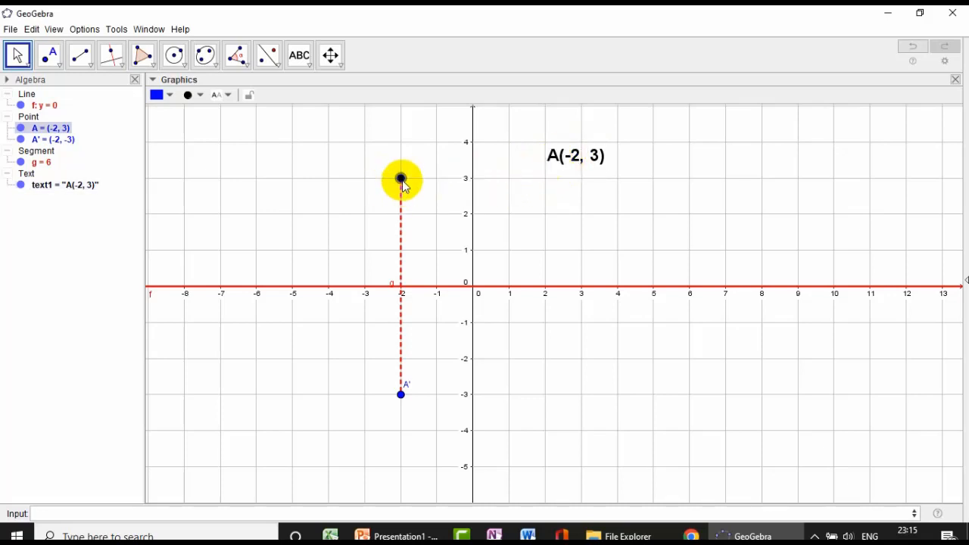
left_click_drag(402, 182, 508, 185)
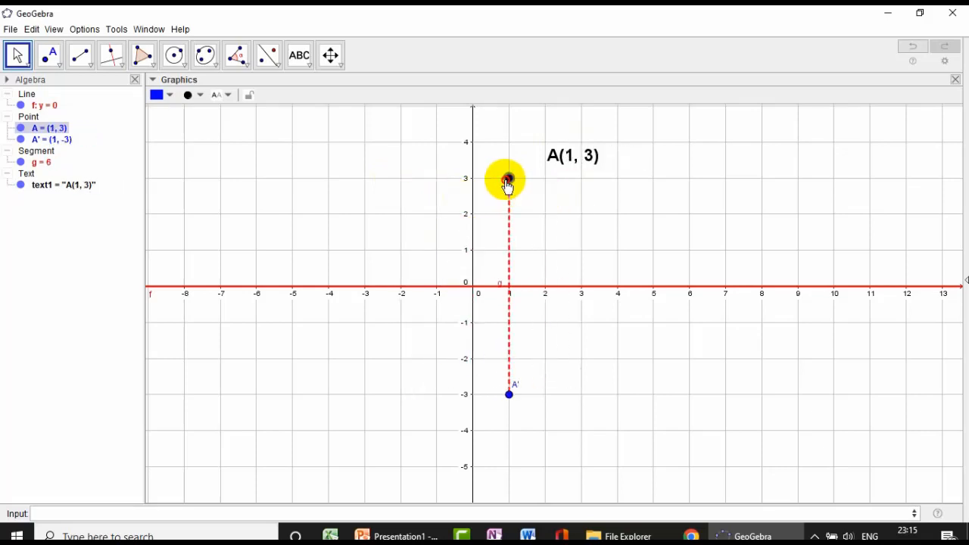
- Set the starting point of point A's coordinate text to A and place the text just above the point
right_click(564, 166)
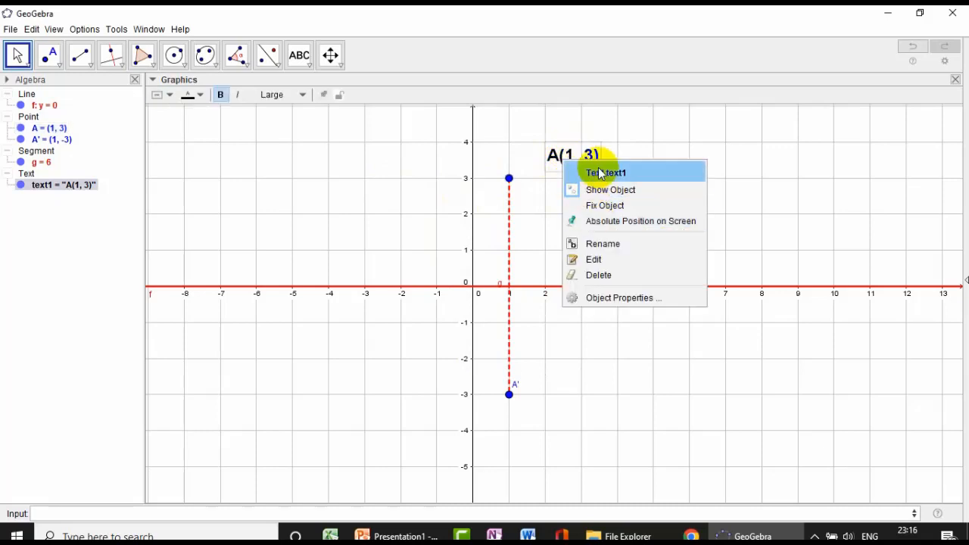
left_click(625, 300)
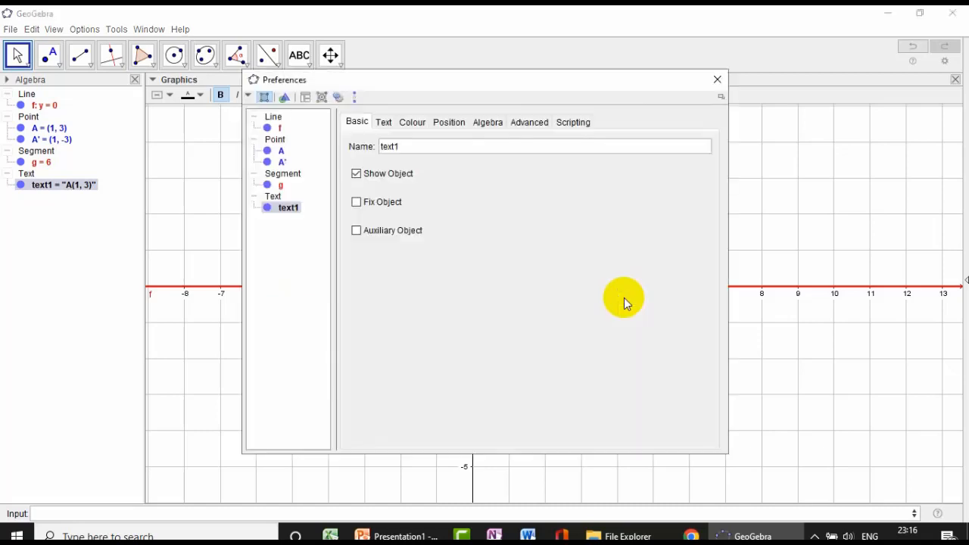
left_click(447, 126)
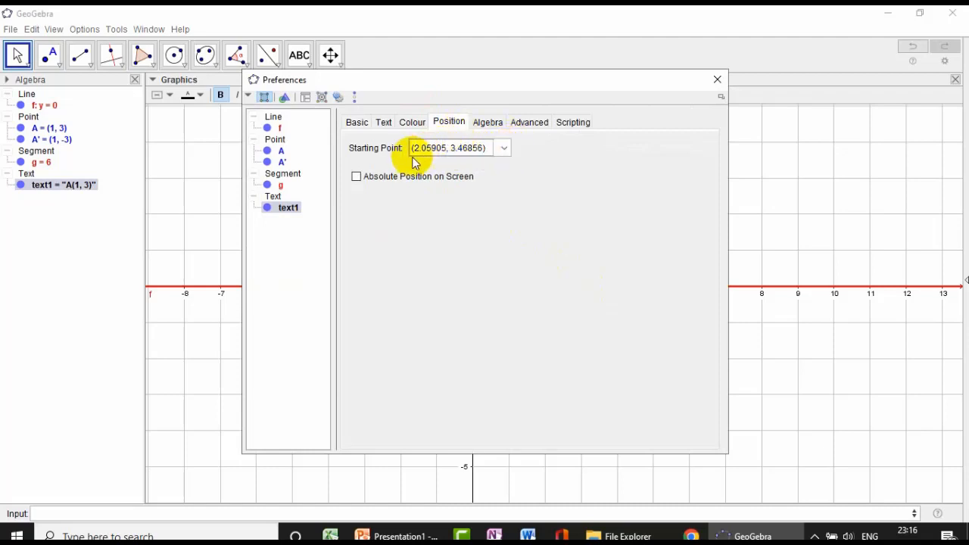
left_click(503, 147)
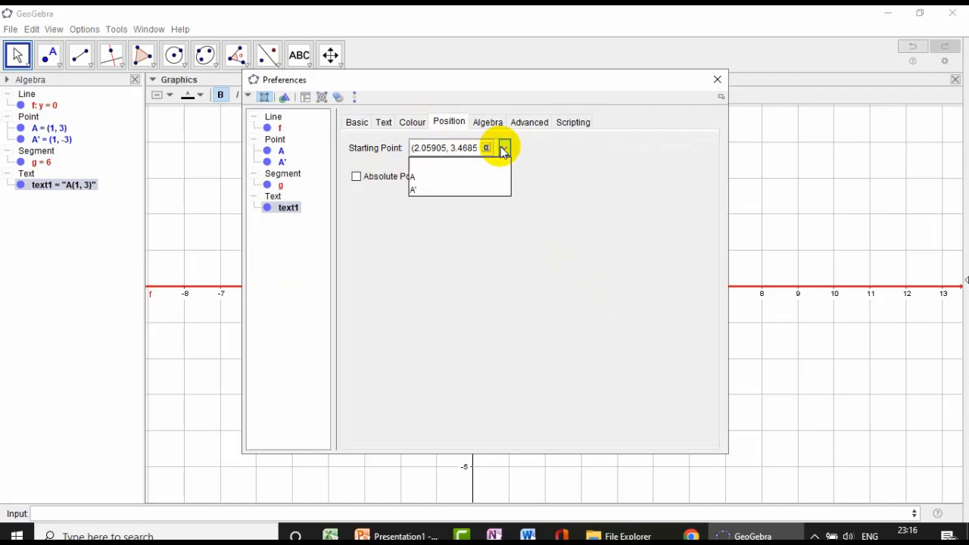
left_click(417, 179)
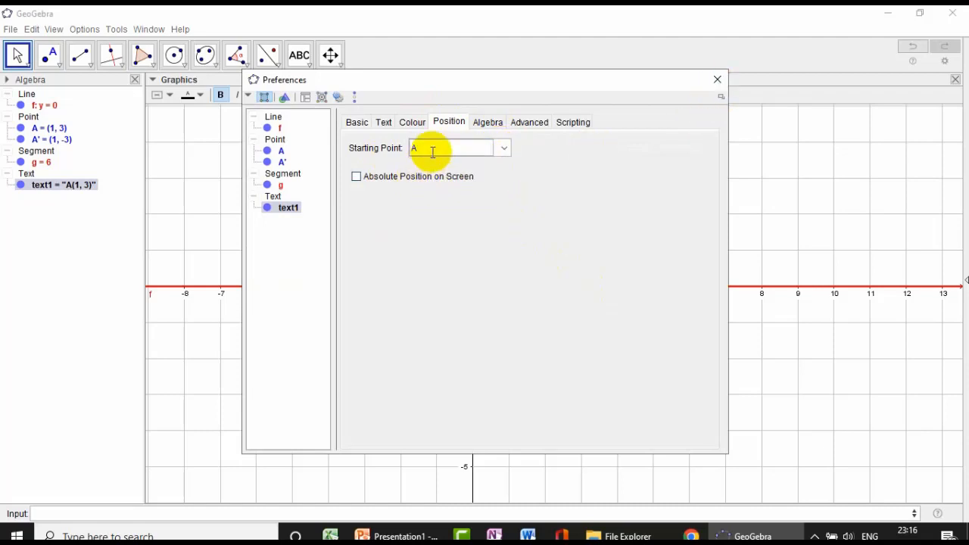
left_click(715, 79)
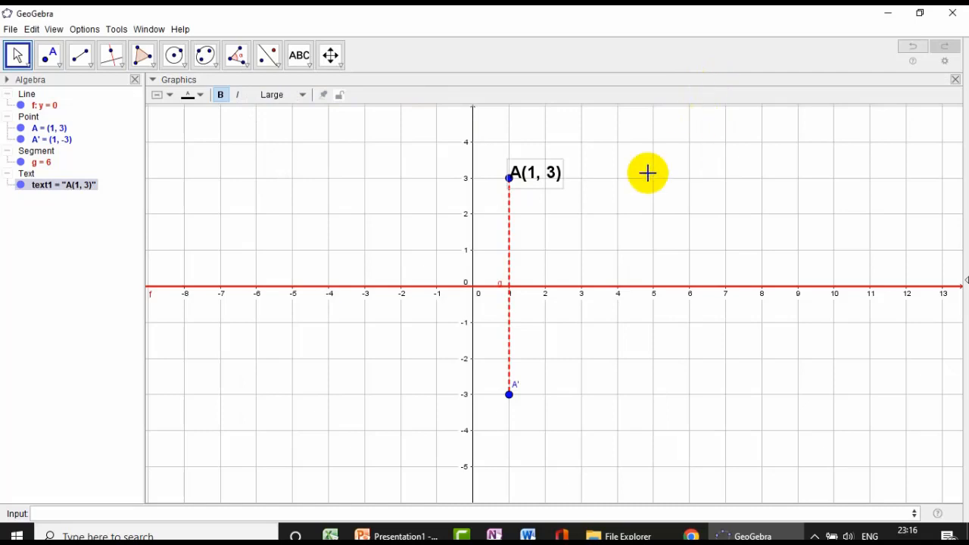
left_click_drag(532, 181, 536, 174)
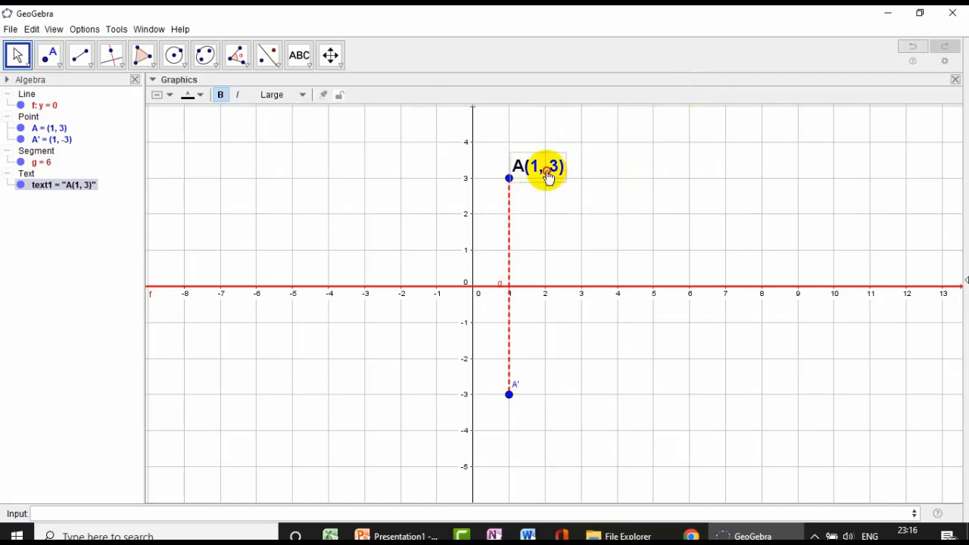
- Test the anchored text by moving point A and returning it to (1, 3), and colour the point black
left_click(510, 179)
mouse_move(510, 181)
left_mouse_down()
mouse_move(401, 183)
mouse_move(471, 191)
mouse_move(512, 182)
left_mouse_up()
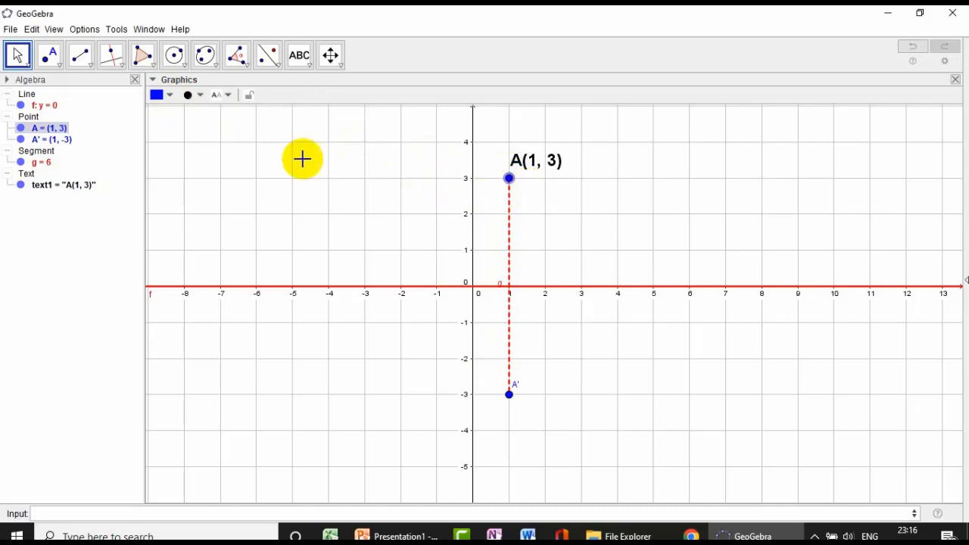
left_click(158, 95)
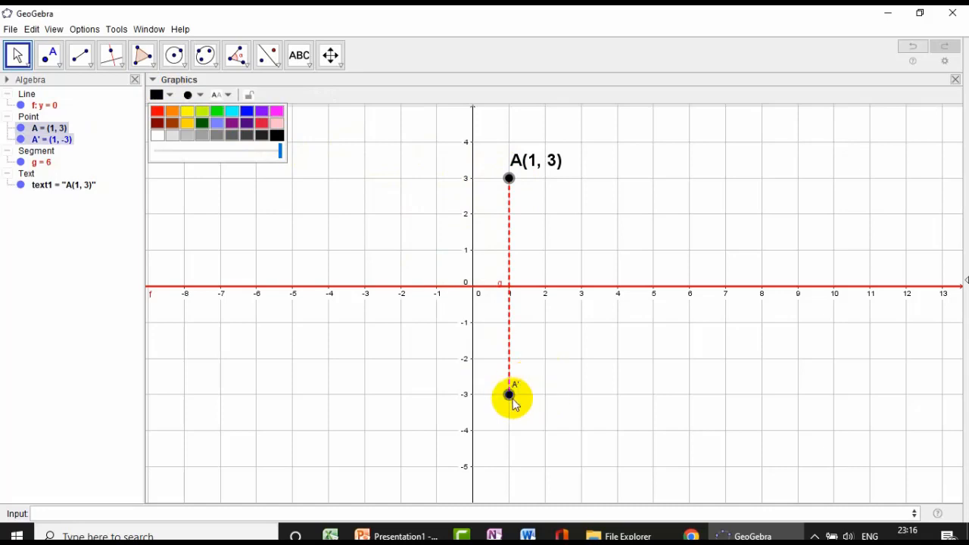
- Insert a text beside the reflected point made of the characters A' followed by the linked object A'
mouse_move(514, 400)
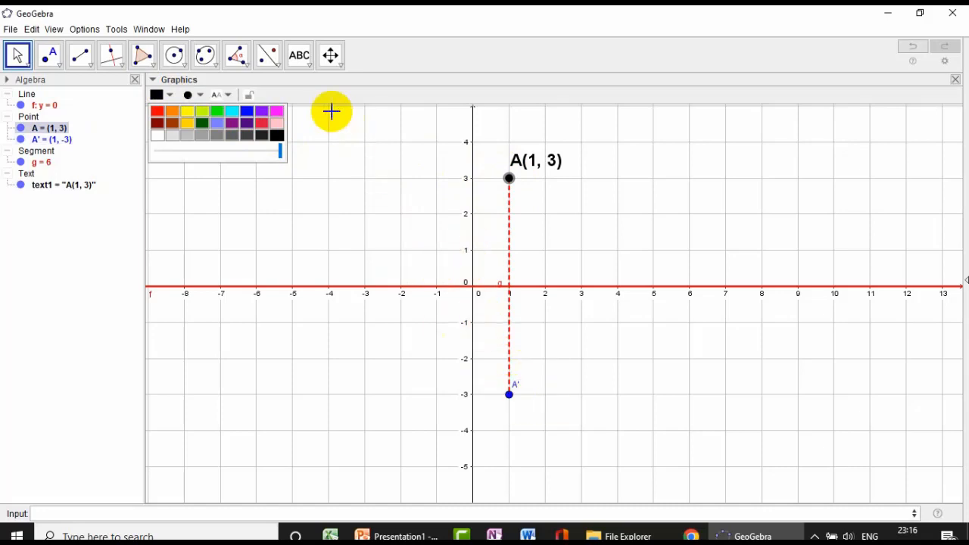
left_click(302, 60)
left_click(565, 405)
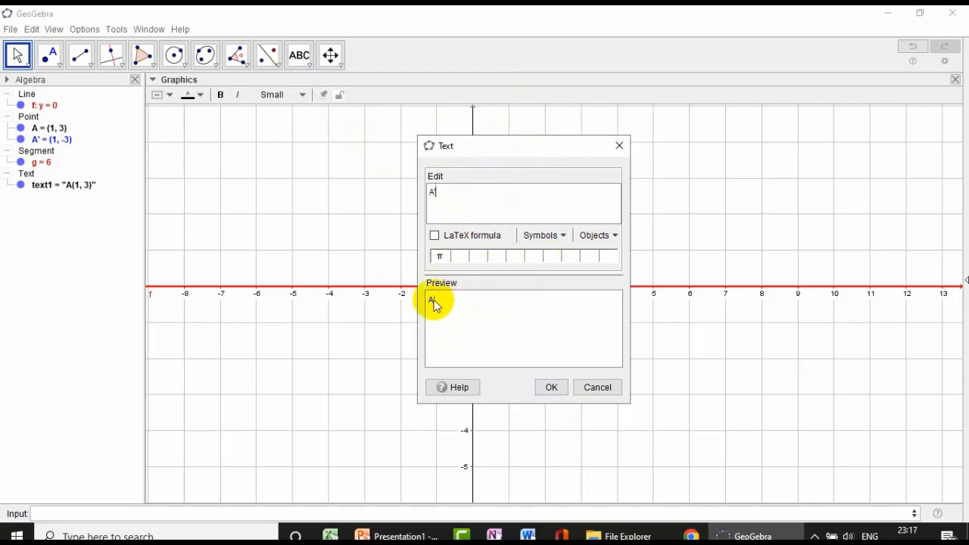
left_click(614, 236)
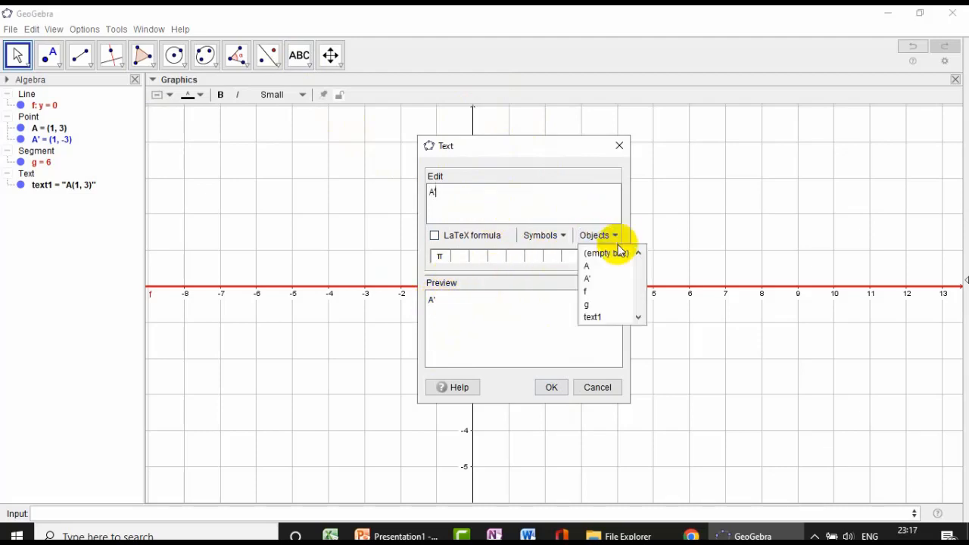
left_click(596, 280)
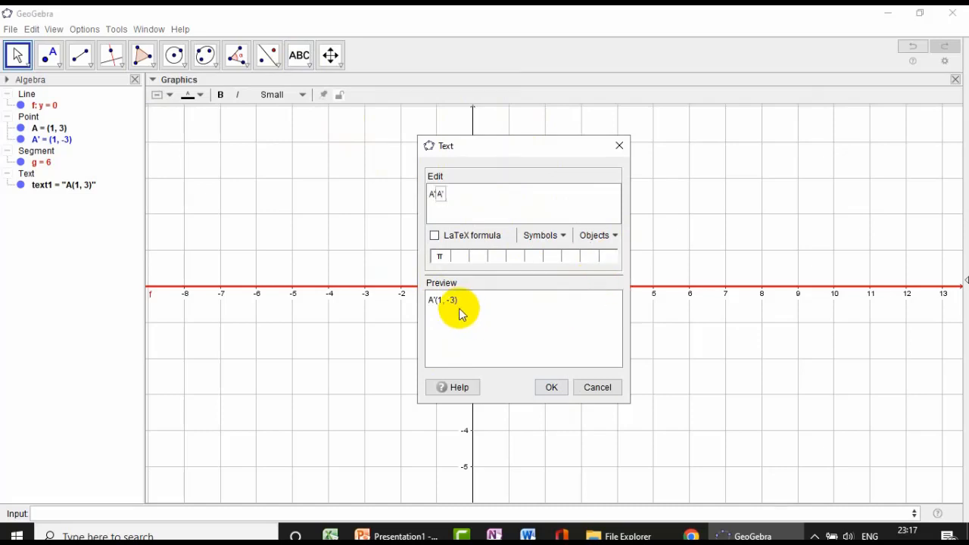
left_click(568, 390)
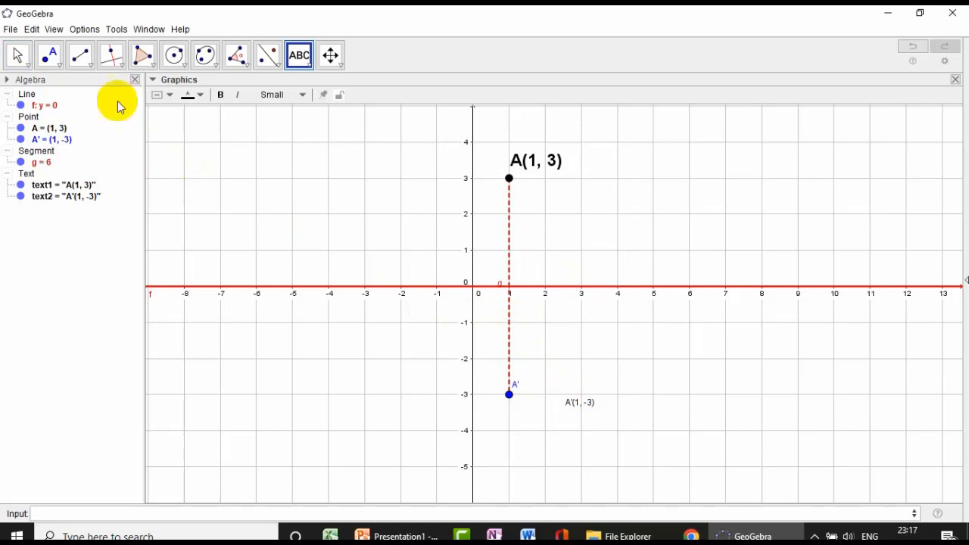
- Move the new coordinate text closer to point A' and format it as Large, bold and blue
left_click(26, 61)
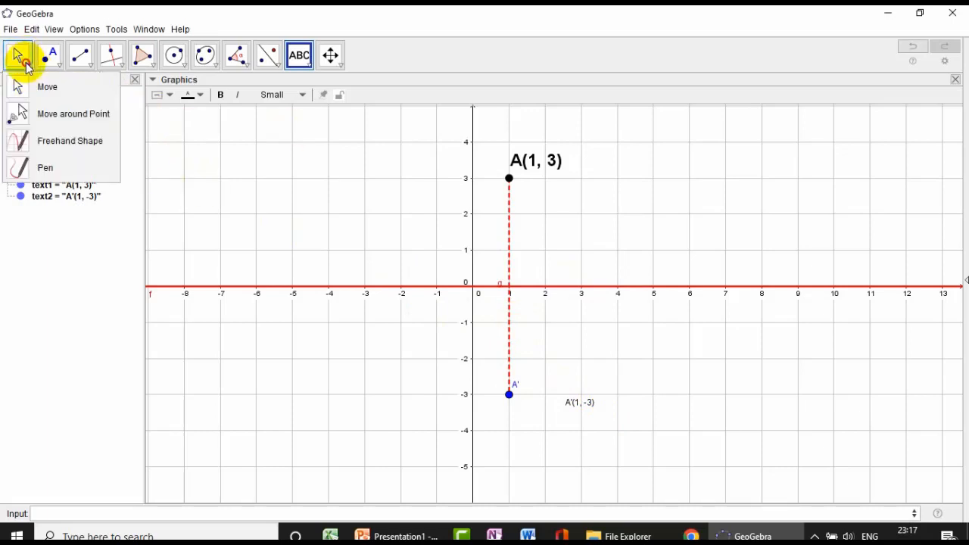
left_click(39, 86)
left_click_drag(575, 401, 540, 392)
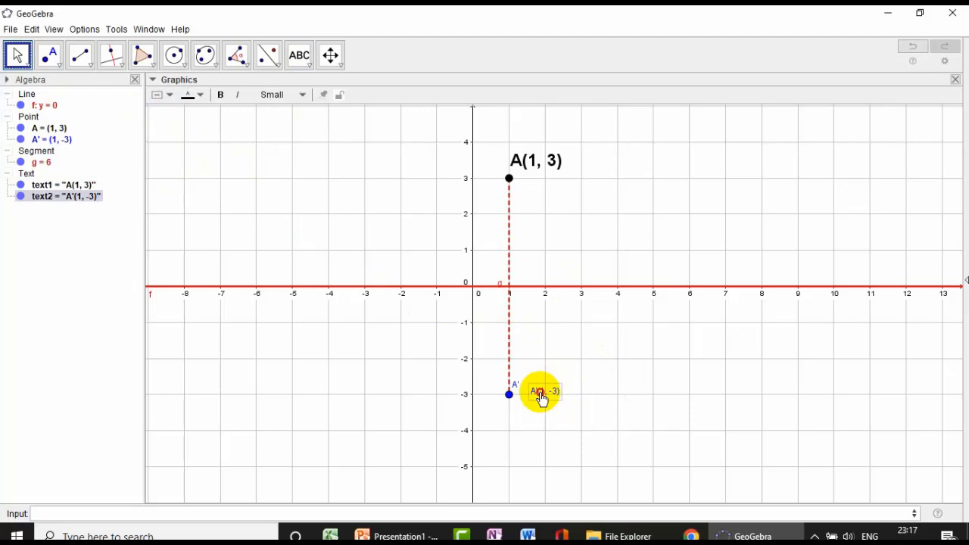
left_click(291, 98)
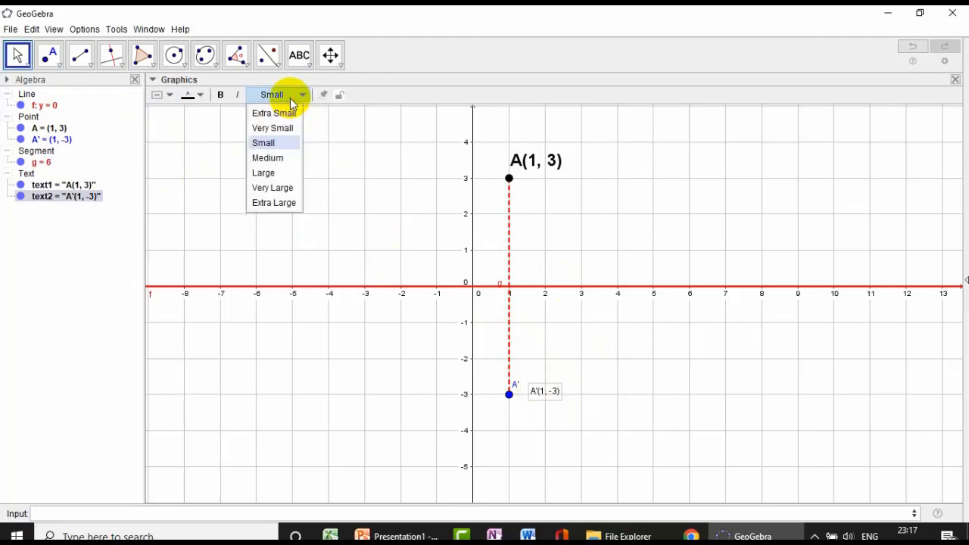
left_click(282, 173)
left_click_drag(576, 399, 569, 401)
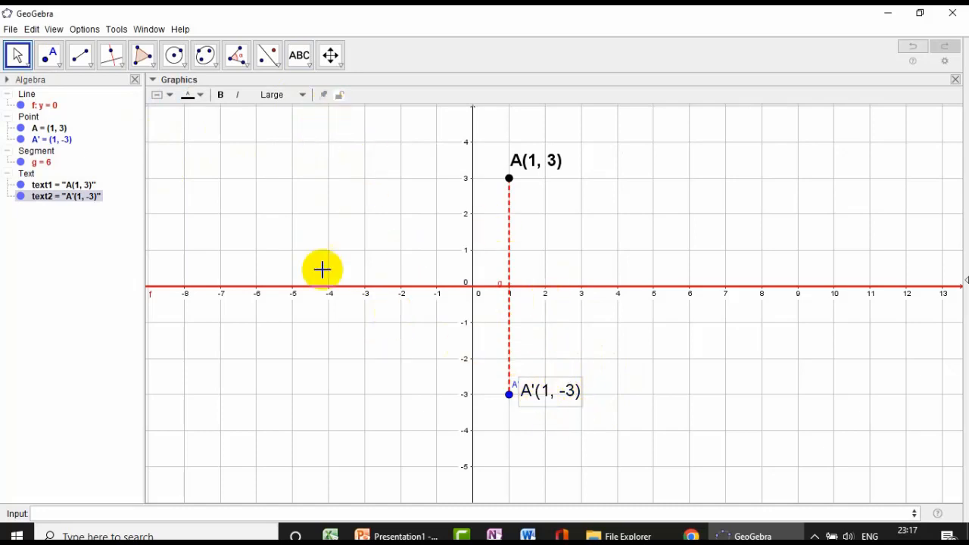
left_click(220, 95)
left_click(196, 95)
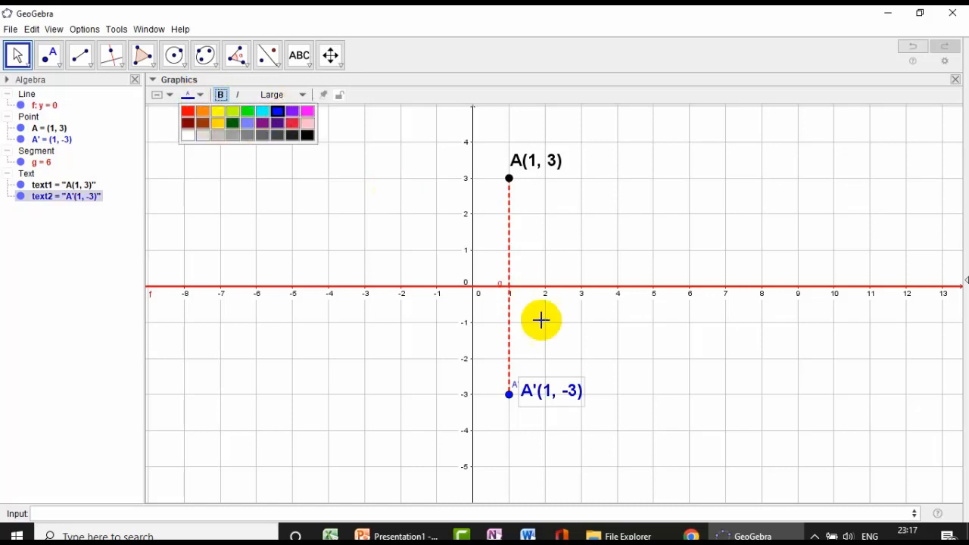
left_click_drag(558, 389, 566, 390)
- Hide point A''s own label and place its coordinate text right beside the point
left_click(512, 397)
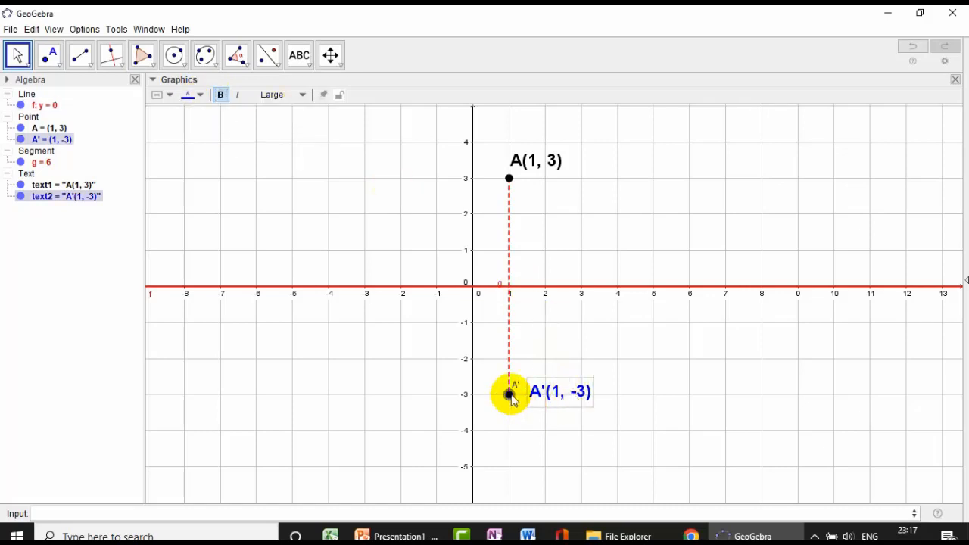
right_click(512, 398)
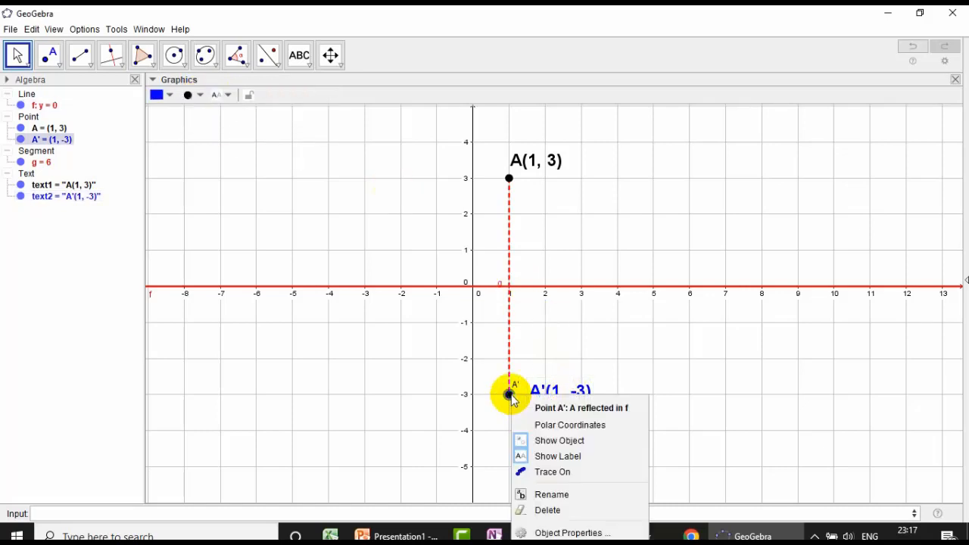
left_click(554, 457)
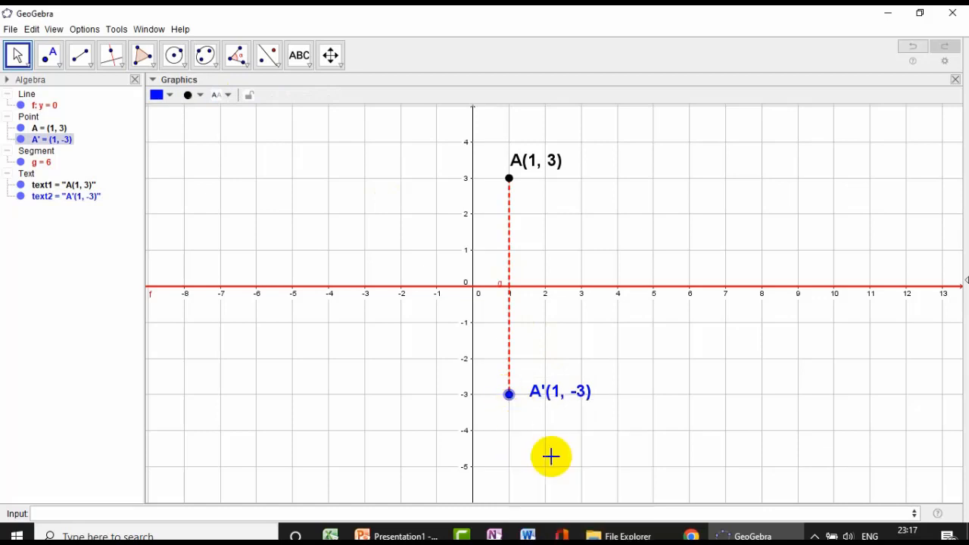
left_click_drag(567, 404, 554, 397)
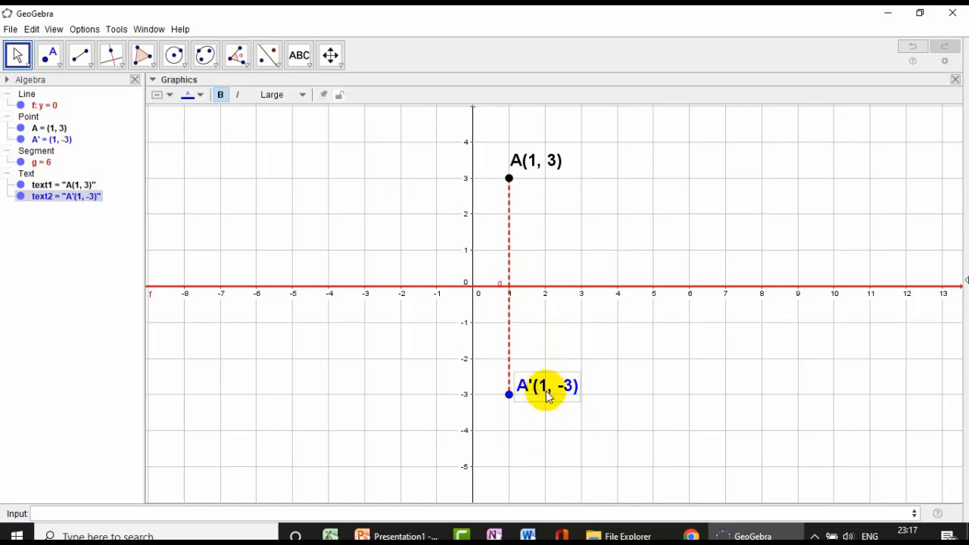
- Set the starting point of the blue coordinate text to A' and test it by moving point A and returning it to (1, 3)
left_click(518, 397)
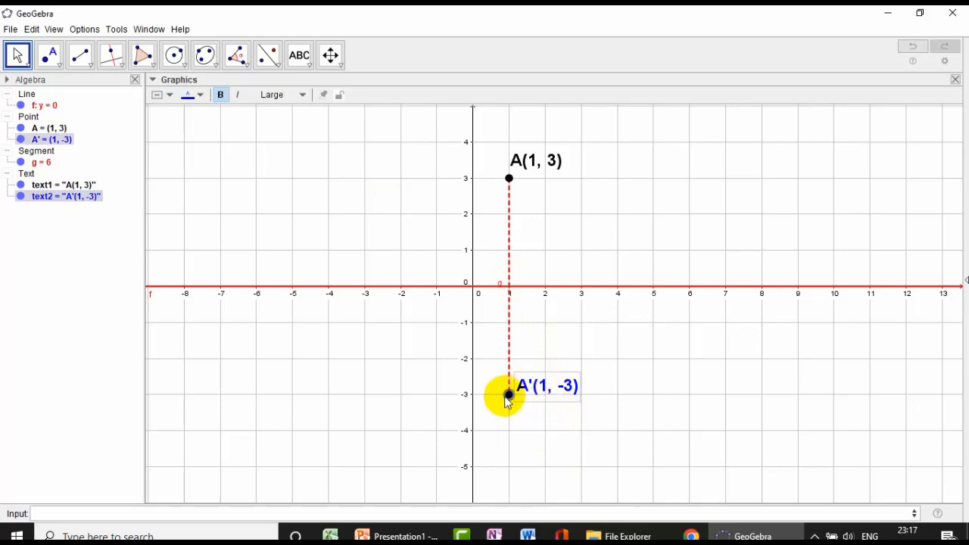
left_click(528, 389)
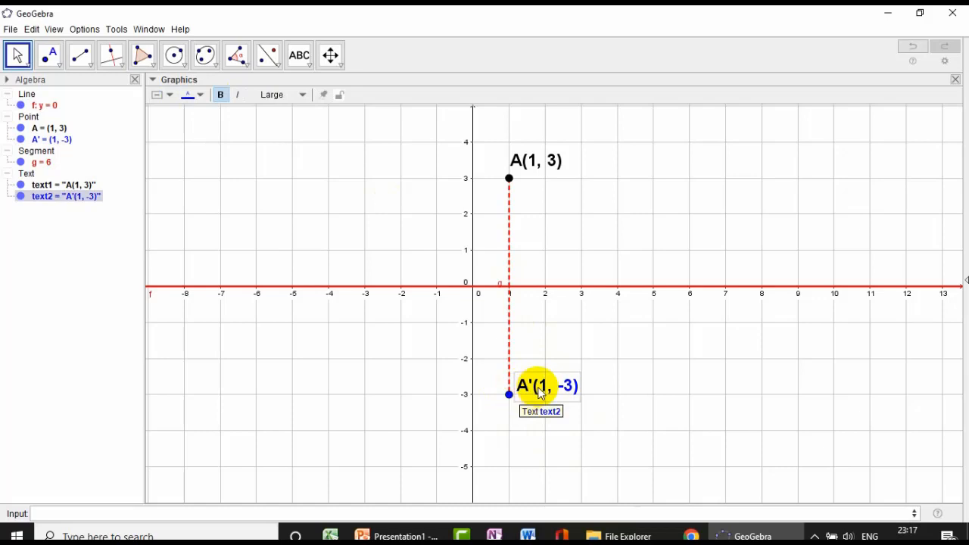
right_click(540, 392)
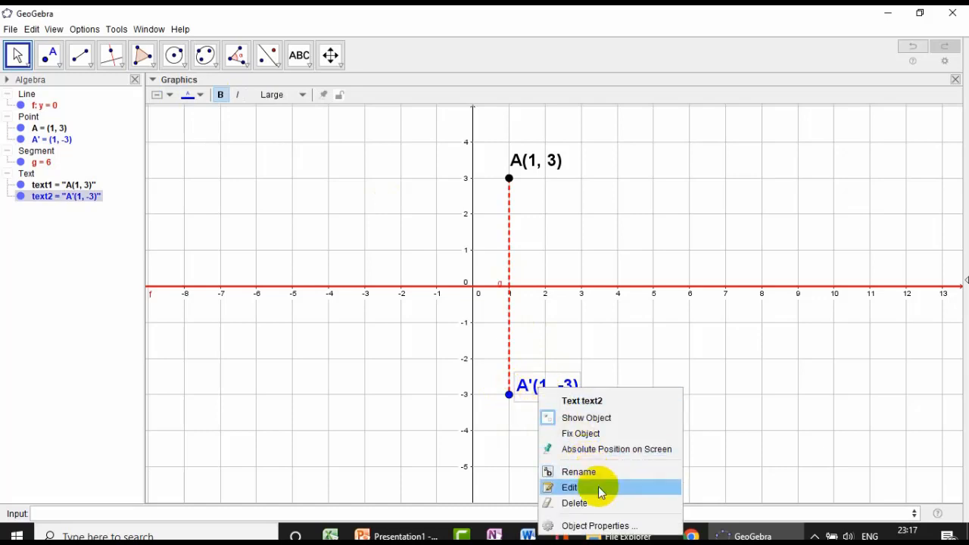
left_click(604, 524)
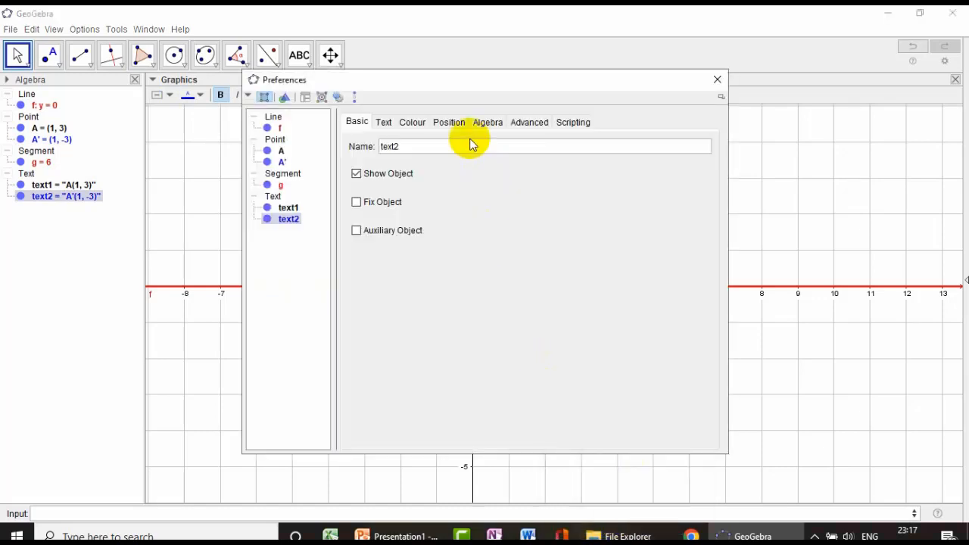
left_click(452, 122)
left_click(493, 148)
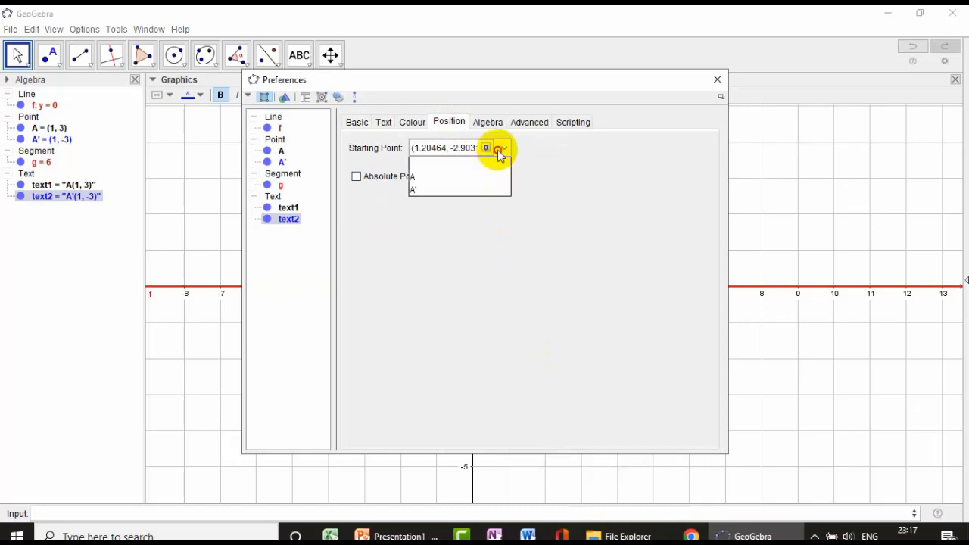
left_click(448, 190)
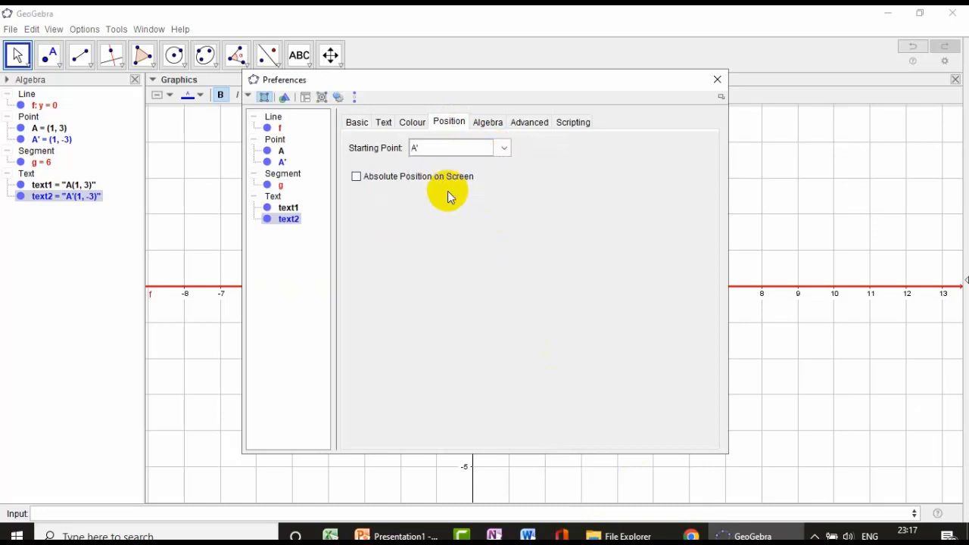
left_click(715, 80)
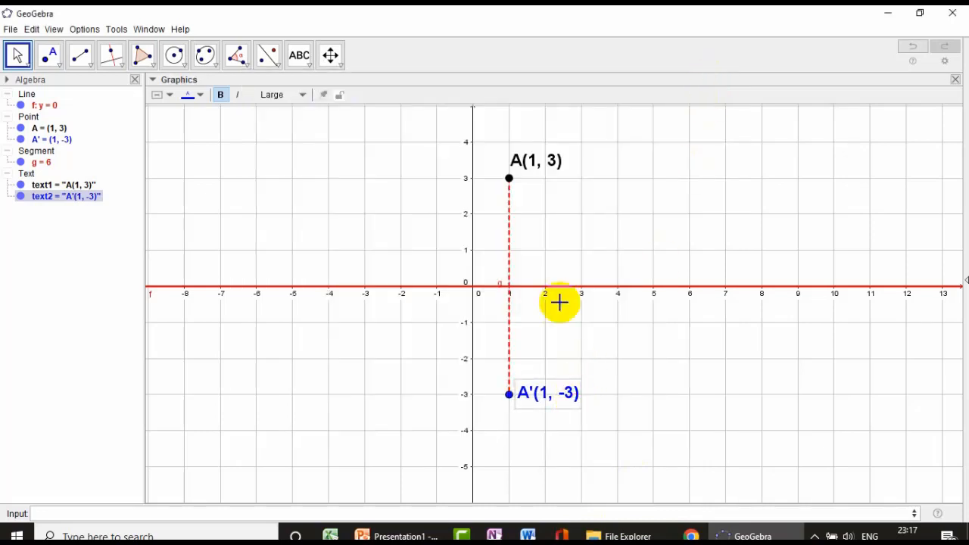
mouse_move(509, 178)
left_mouse_down()
mouse_move(462, 199)
mouse_move(394, 162)
mouse_move(400, 149)
mouse_move(313, 158)
mouse_move(411, 154)
mouse_move(490, 201)
mouse_move(499, 439)
mouse_move(509, 431)
mouse_move(478, 221)
mouse_move(493, 173)
mouse_move(509, 189)
left_mouse_up()
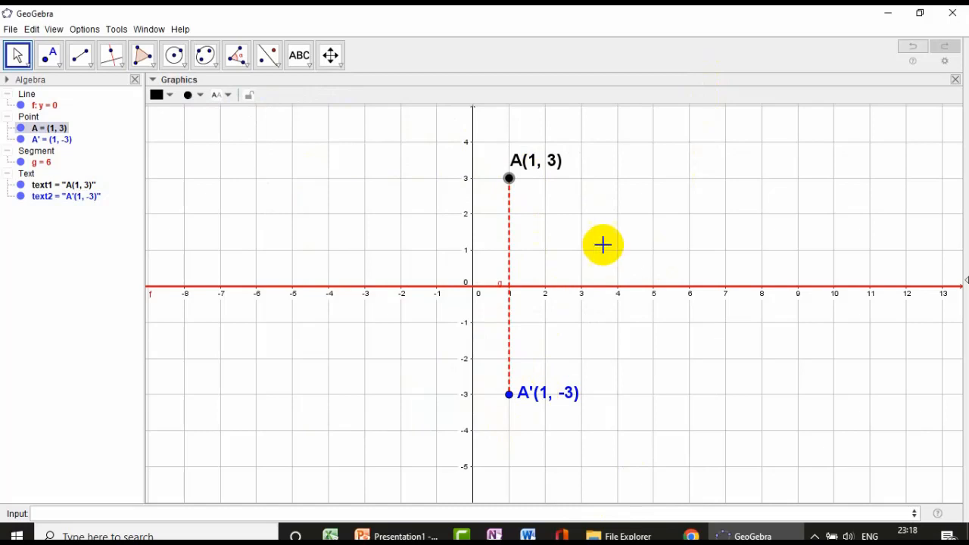
- Start a LaTeX formula text near (5, 2) with the letter A, the linked object A and an empty superscript
left_click(278, 68)
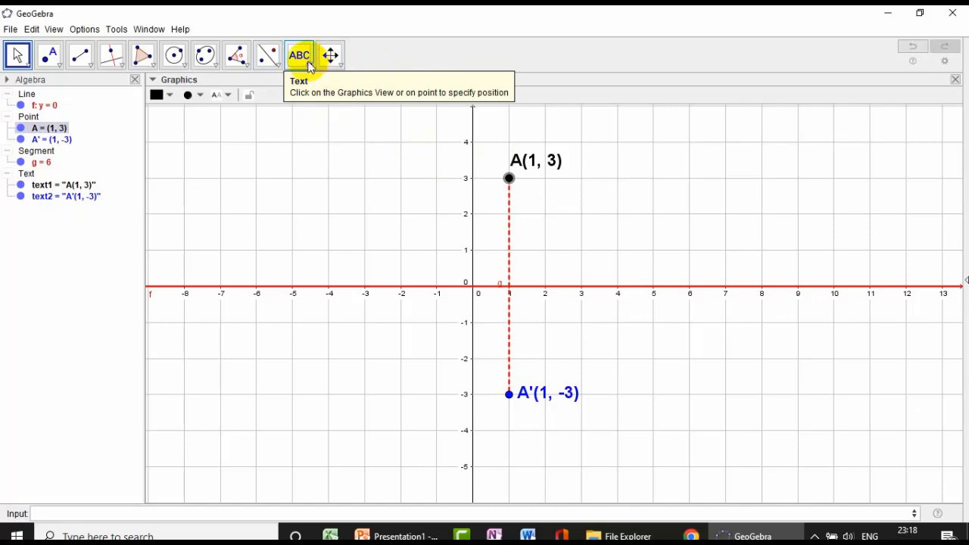
left_click(312, 69)
left_click(326, 113)
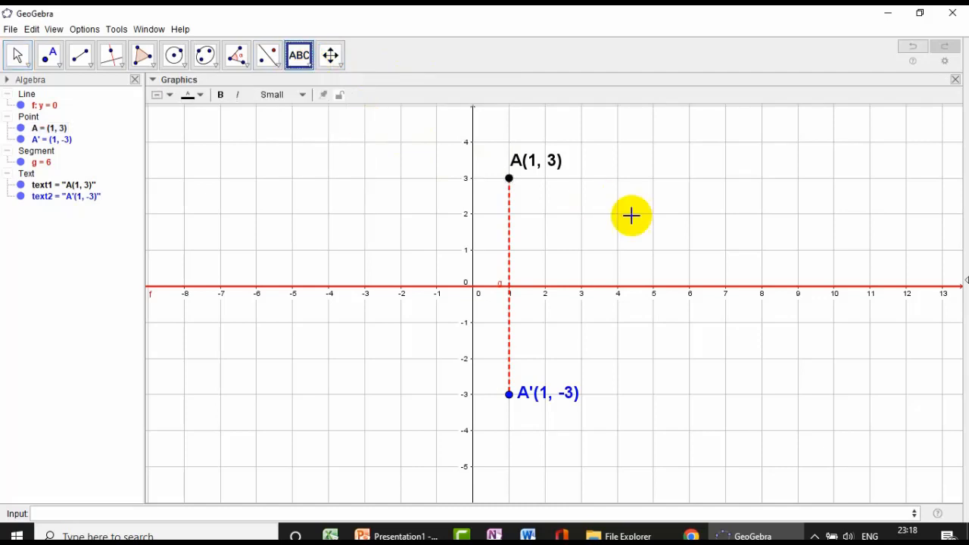
left_click(642, 199)
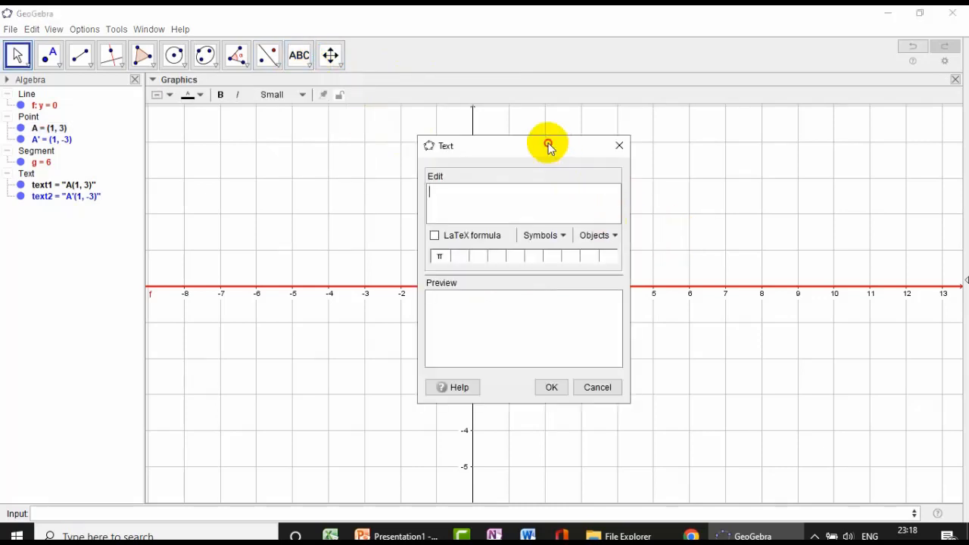
left_click_drag(547, 146, 610, 156)
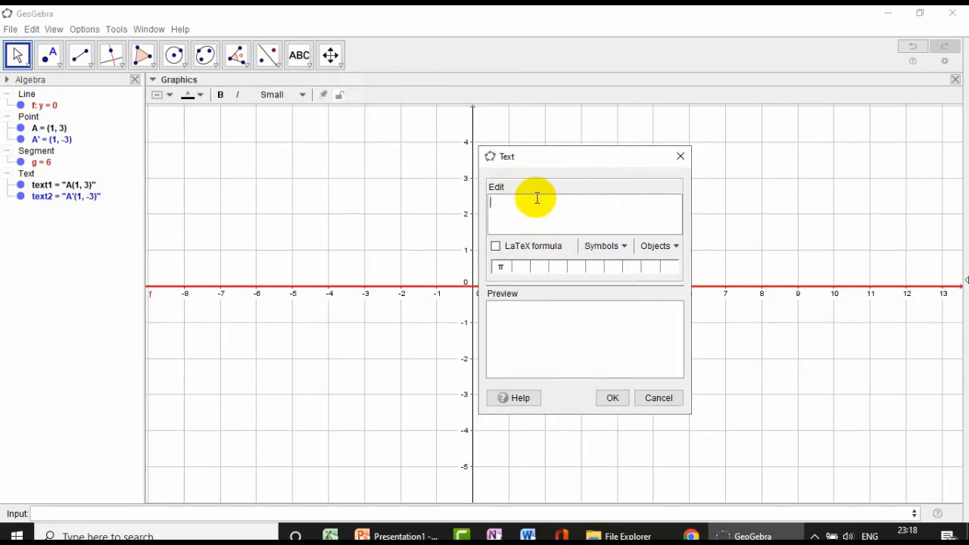
left_click(498, 246)
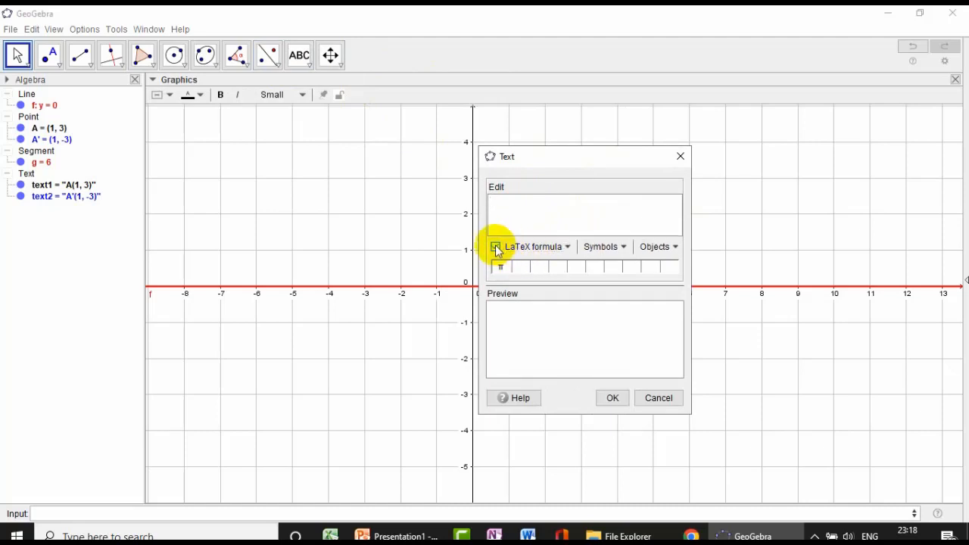
left_click(567, 248)
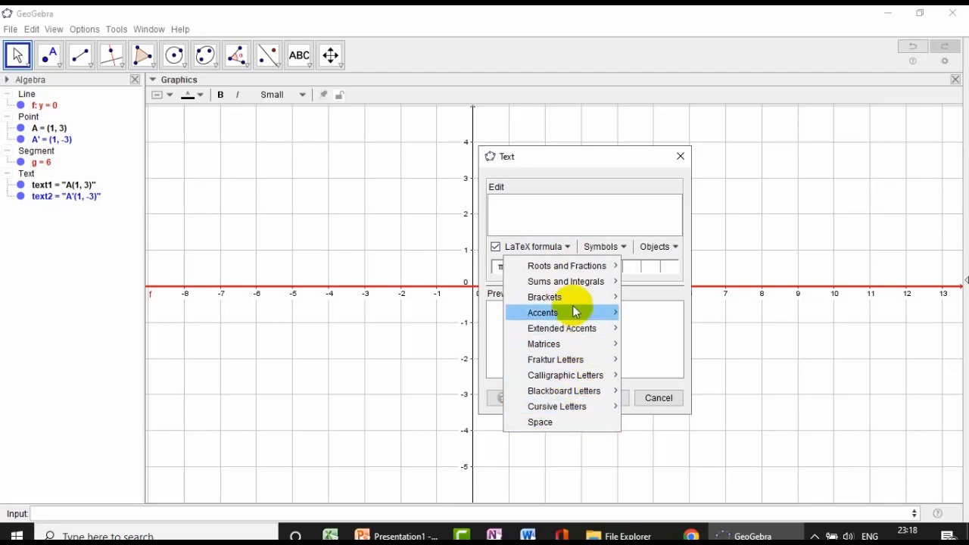
mouse_move(546, 272)
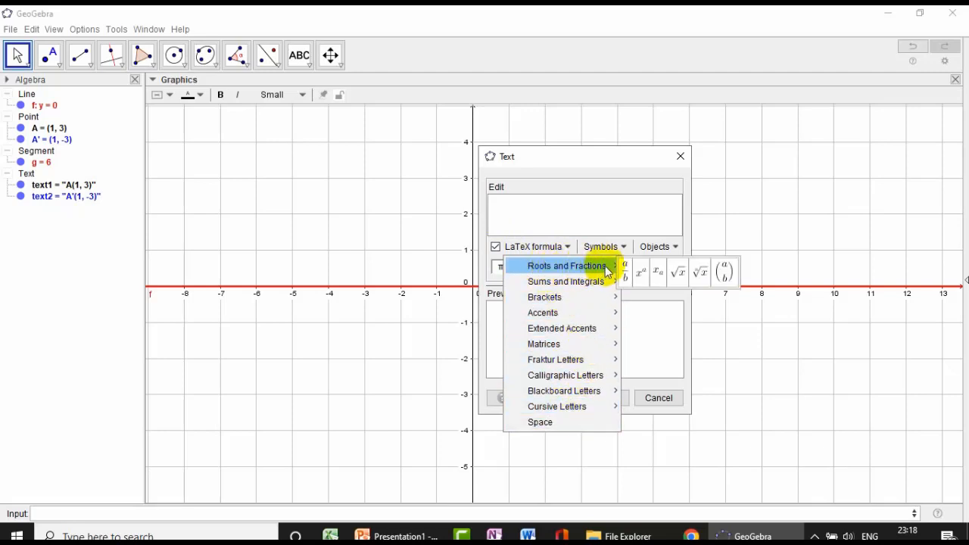
left_click(644, 280)
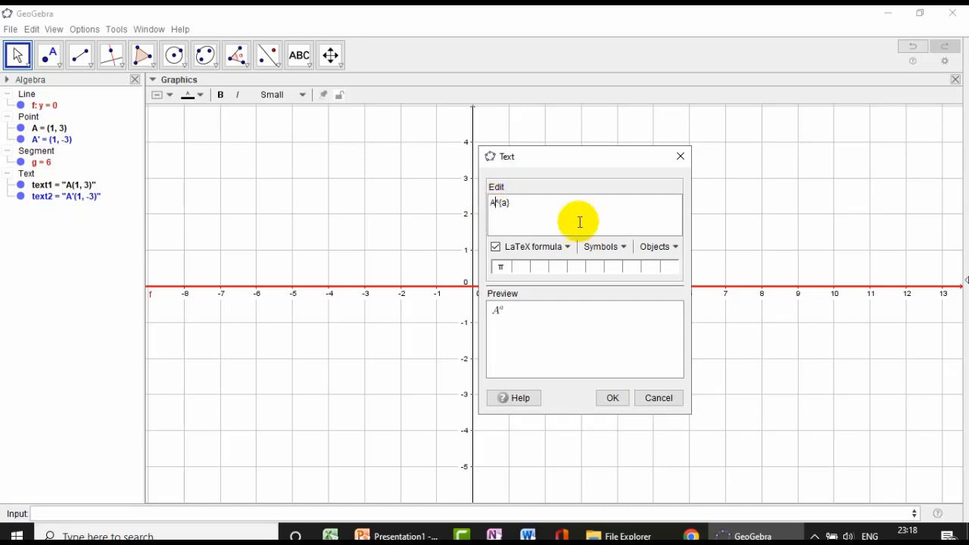
left_click(659, 247)
left_click(656, 277)
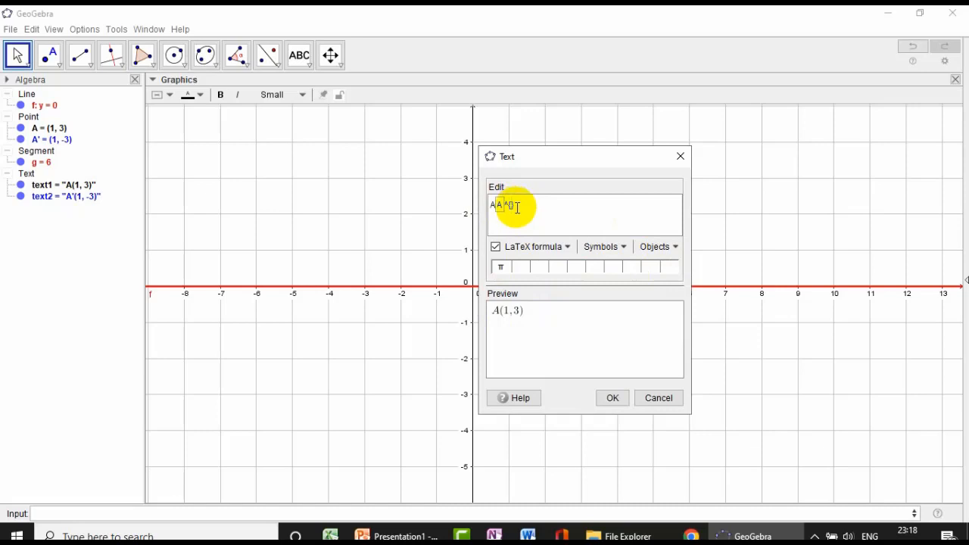
- Fill the superscript with \underrightarrow{Sb.x}, add A' followed by the linked object A', and insert the formula text
left_click(559, 248)
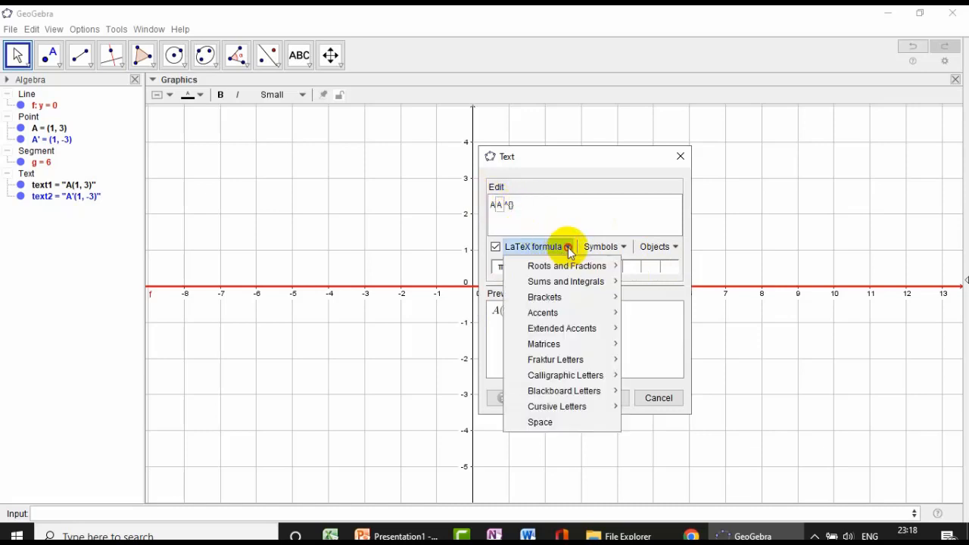
mouse_move(549, 331)
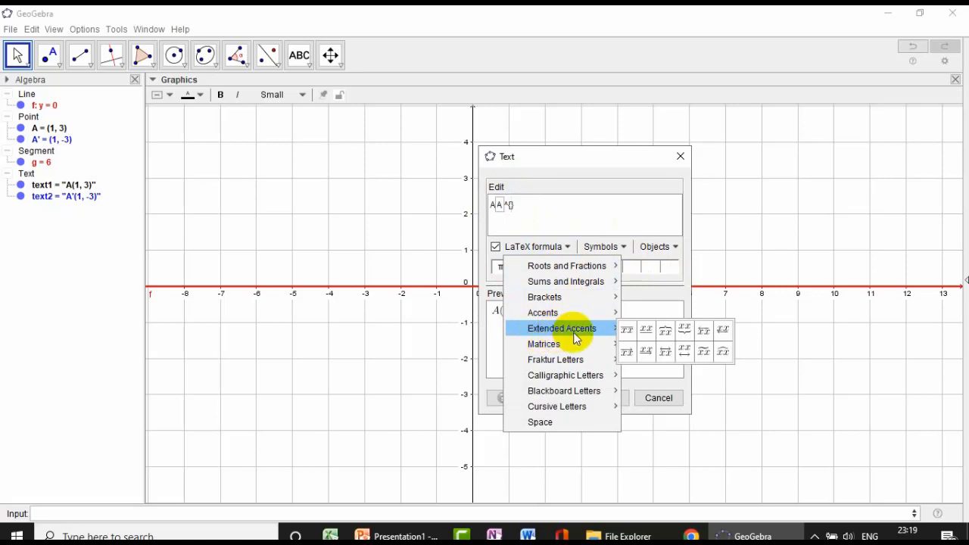
left_click(646, 351)
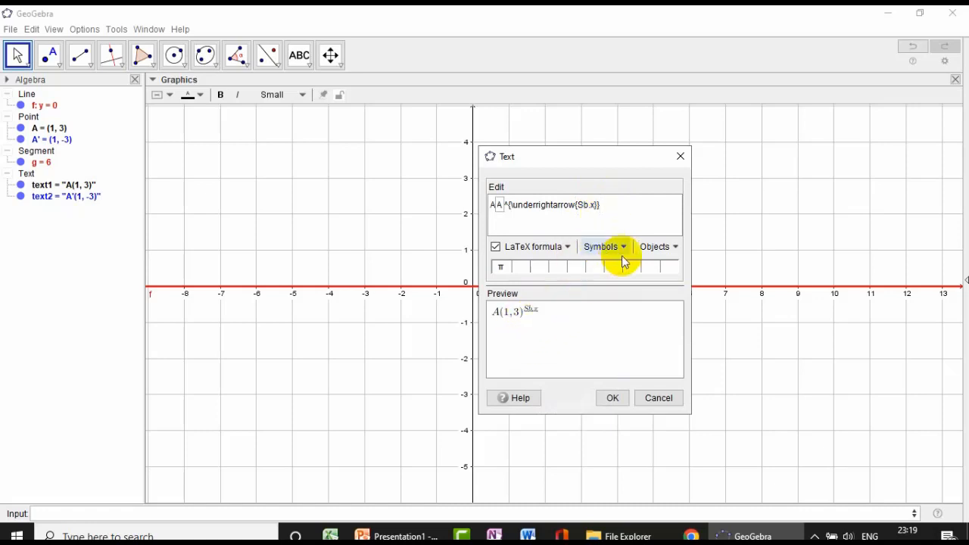
left_click(661, 250)
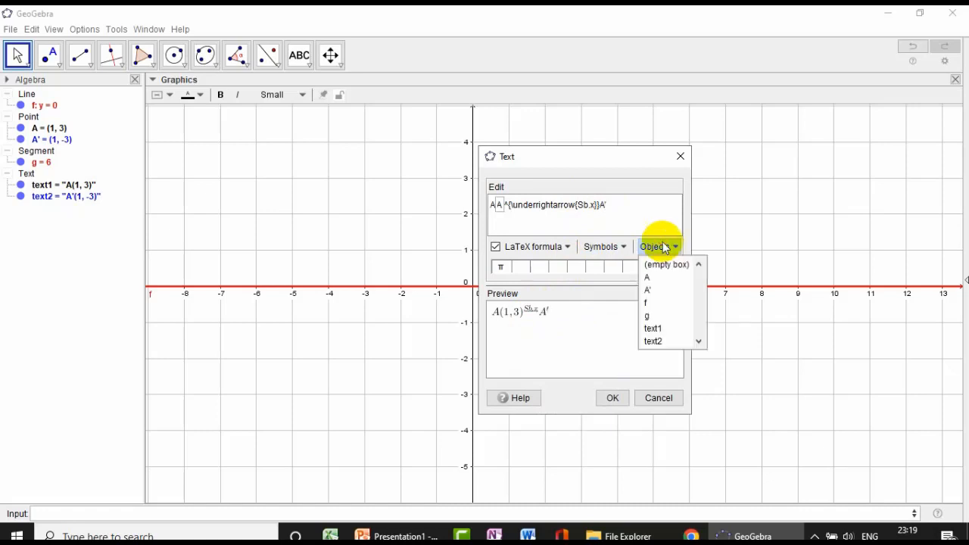
left_click(655, 293)
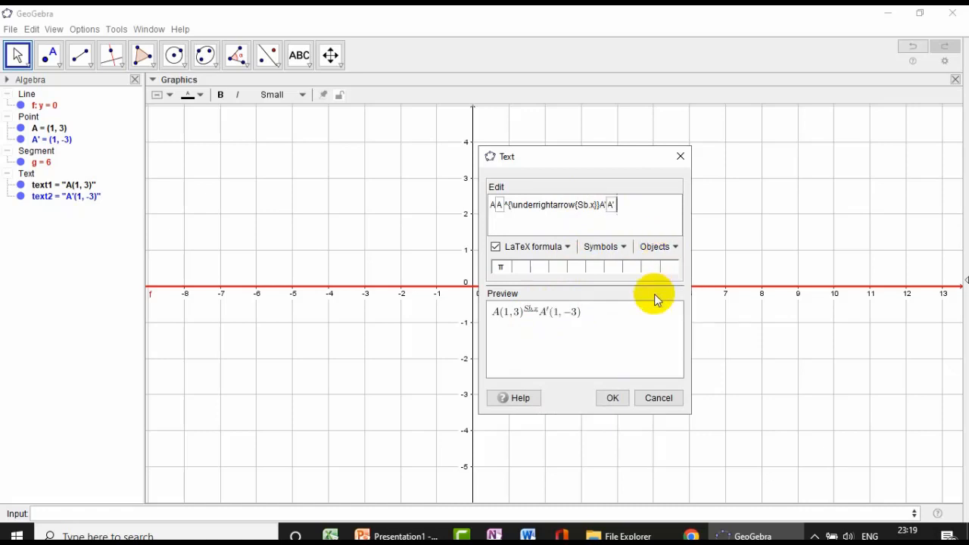
left_click(616, 399)
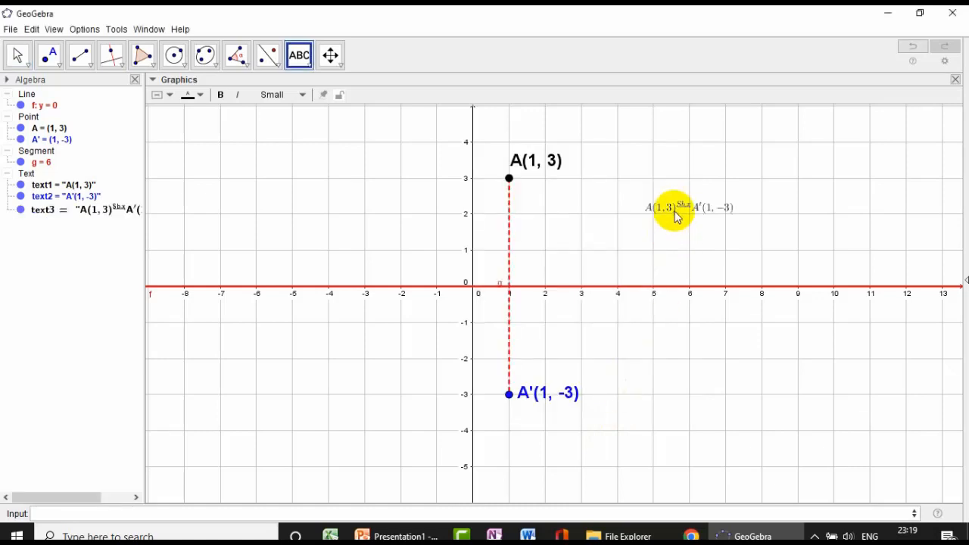
- Set the formula text's size to Large and shift it slightly toward point A
left_click_drag(677, 207, 668, 203)
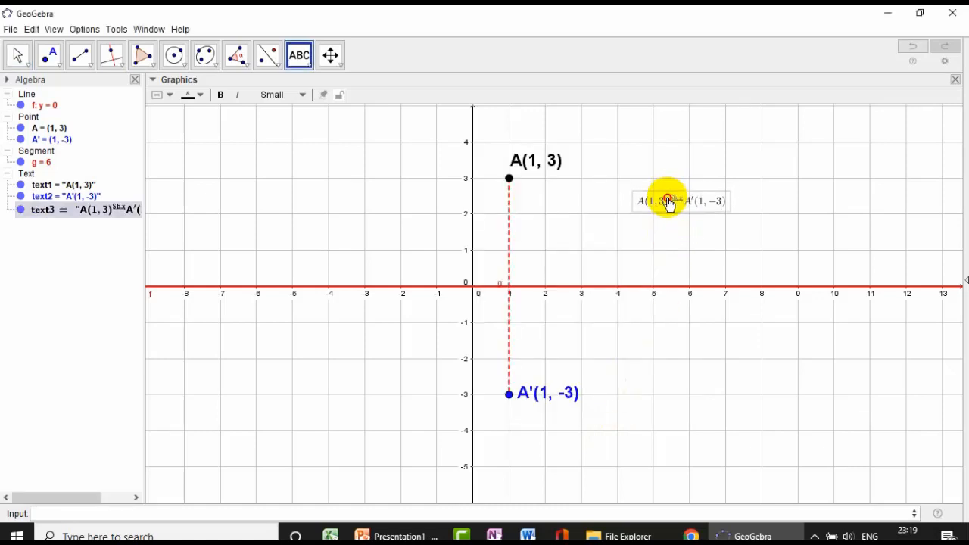
left_click(20, 57)
left_click(42, 89)
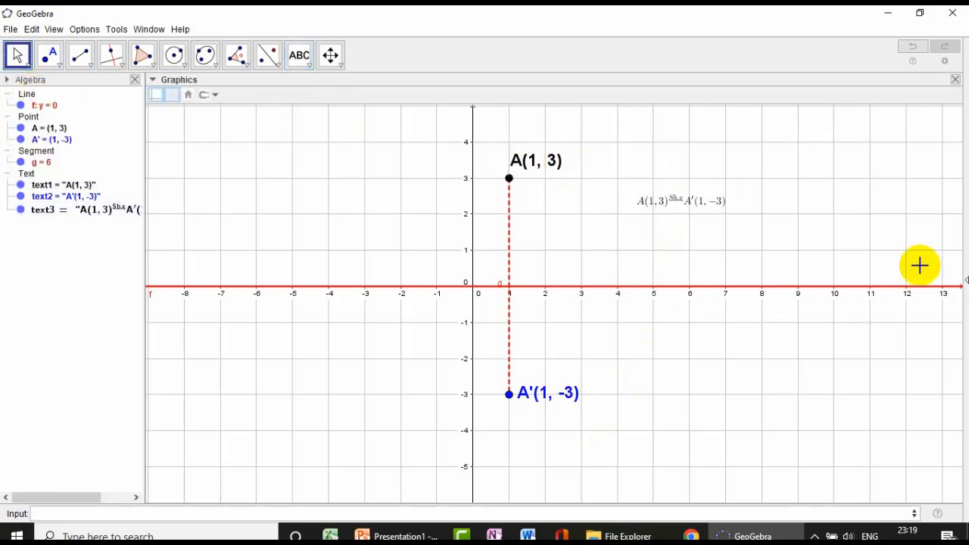
left_click(675, 205)
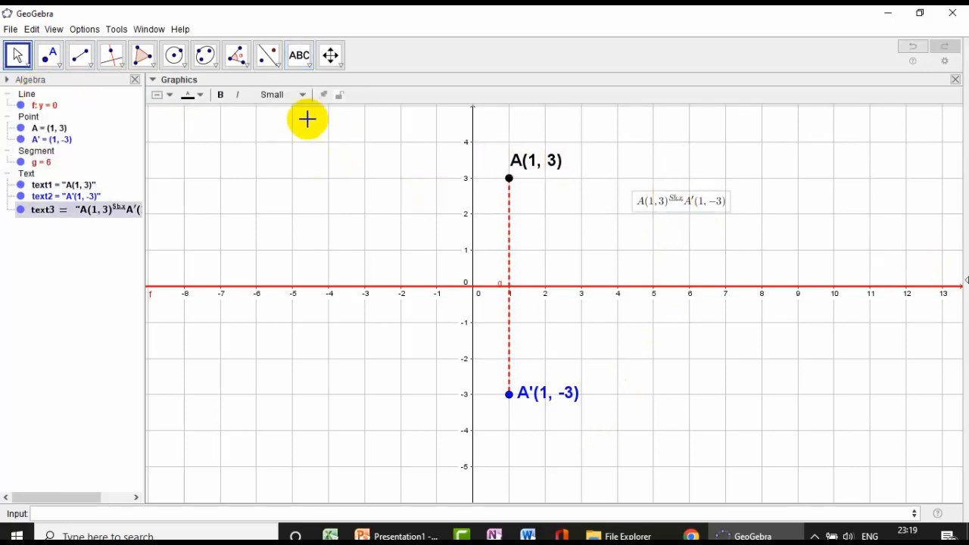
left_click(301, 94)
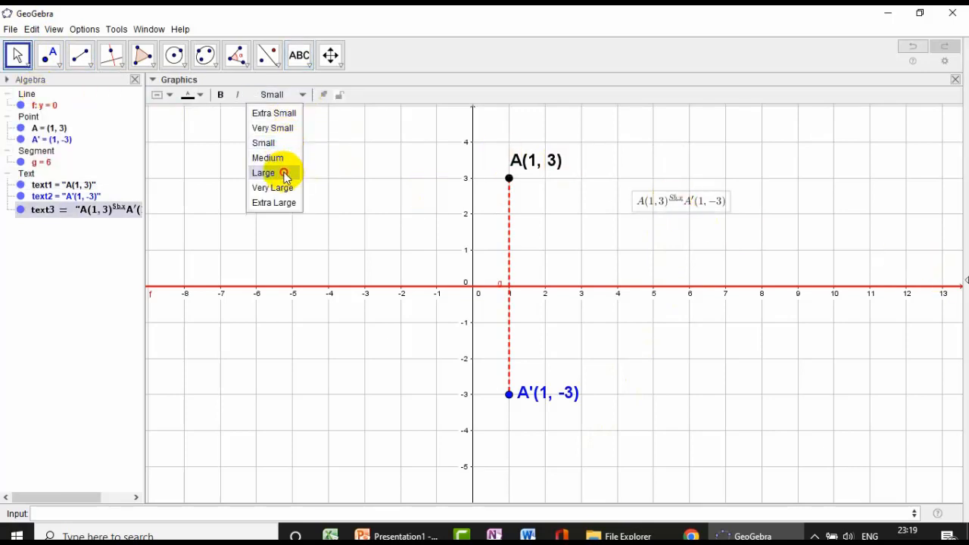
left_click(284, 173)
left_click_drag(674, 216, 657, 219)
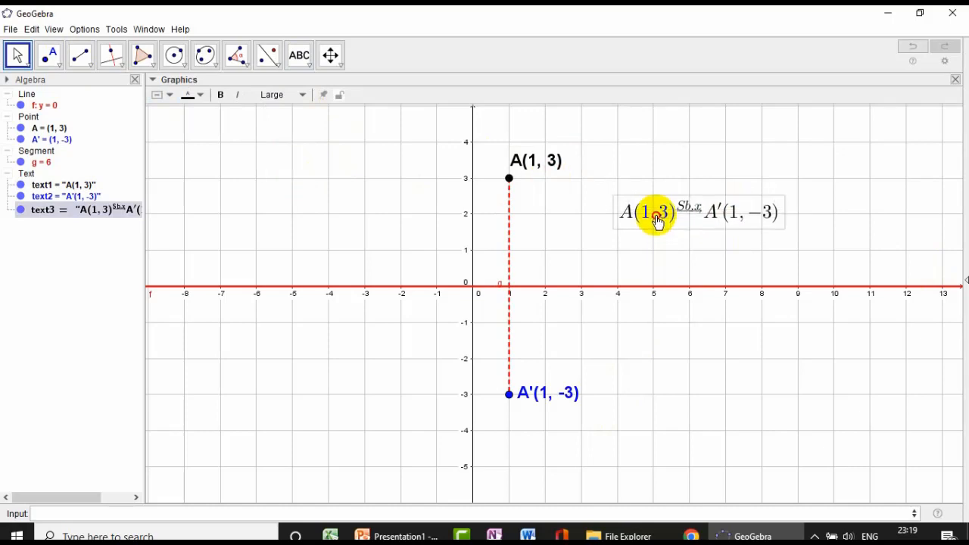
- Make the formula text bold with a light pink background and move it slightly down
left_click(219, 94)
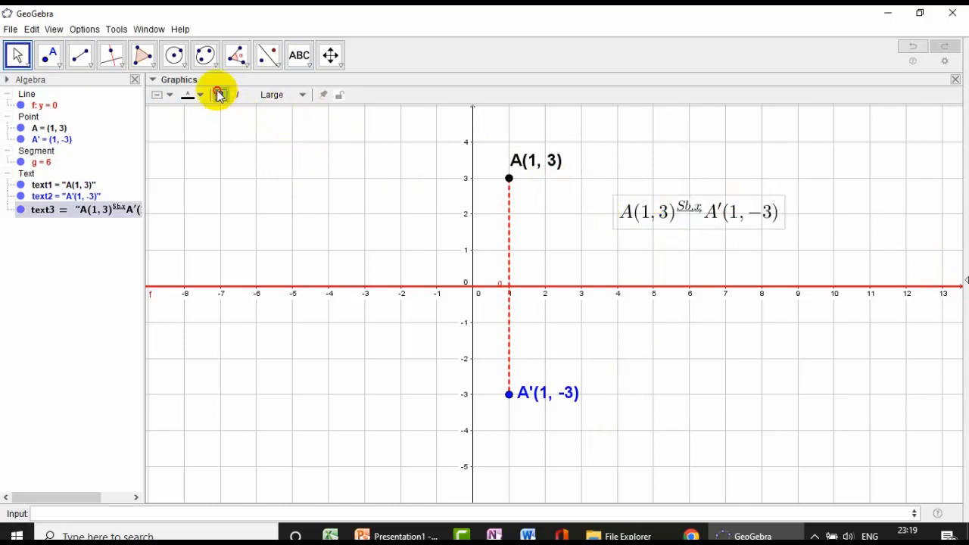
left_click(171, 98)
left_click(277, 112)
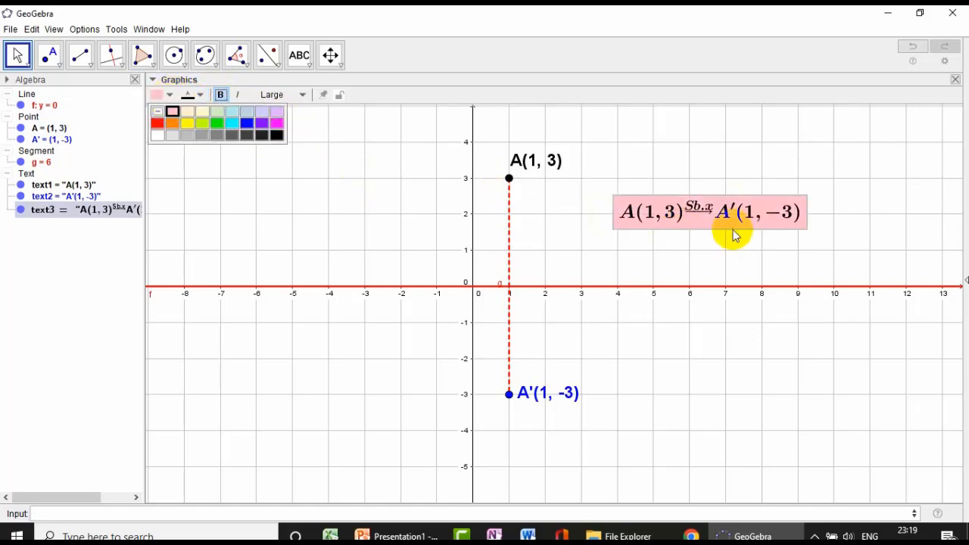
left_click_drag(725, 215, 718, 229)
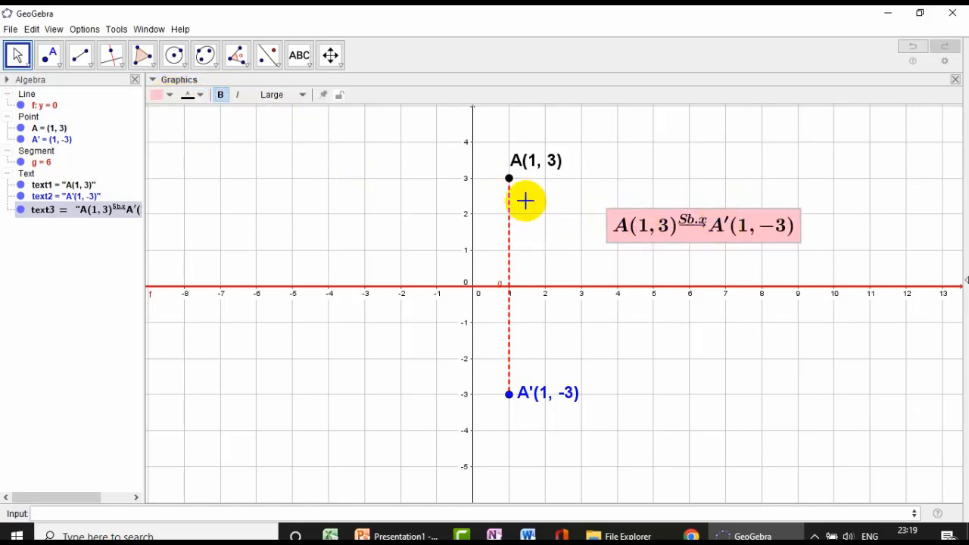
- Test the linked formula by moving point A to (-1, 3), (-2, 3), (-6, 2) and finally (-2, -3)
left_click_drag(509, 179, 436, 182)
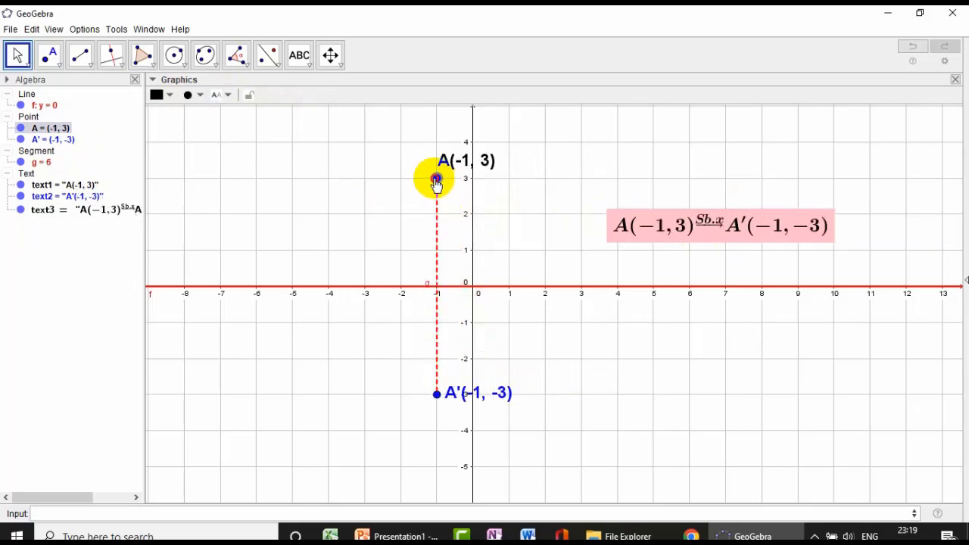
left_click_drag(430, 187, 402, 186)
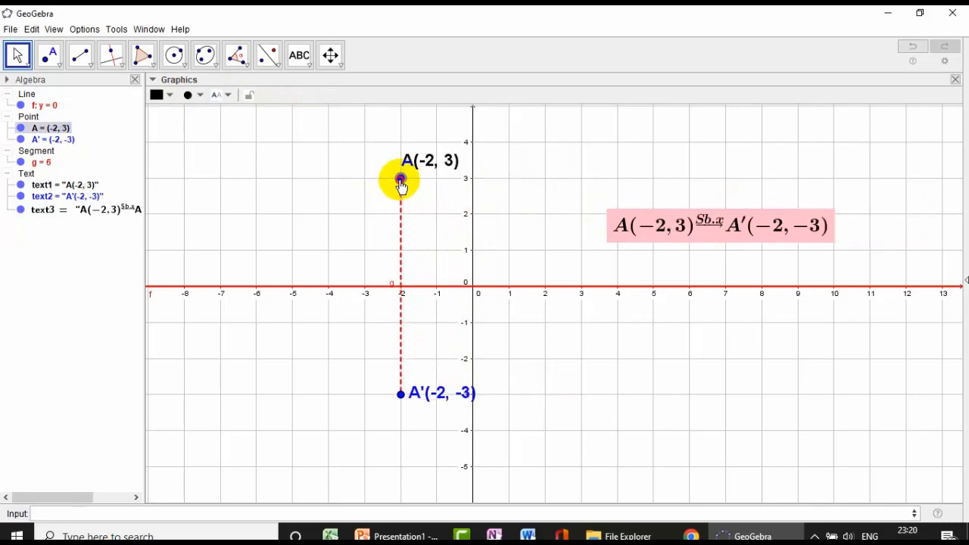
left_click(728, 227)
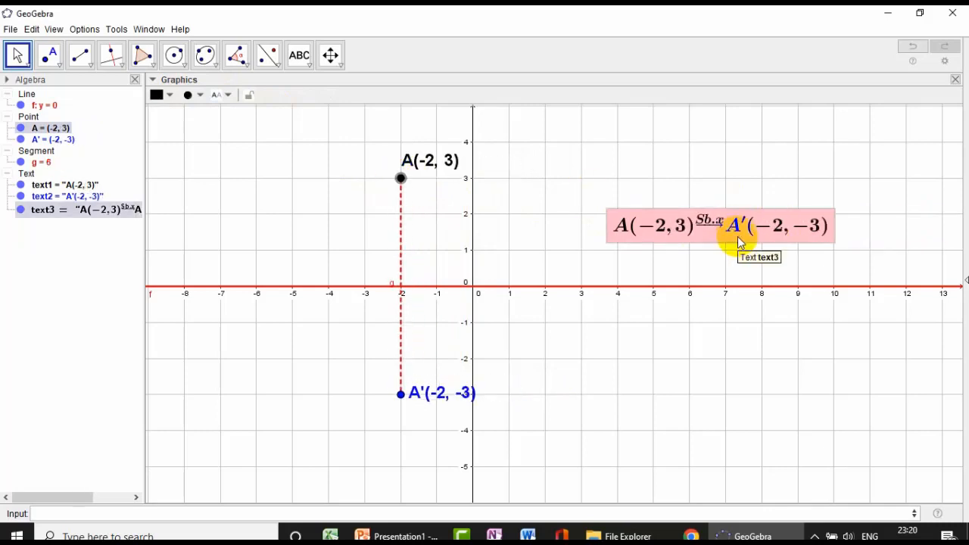
key("Escape")
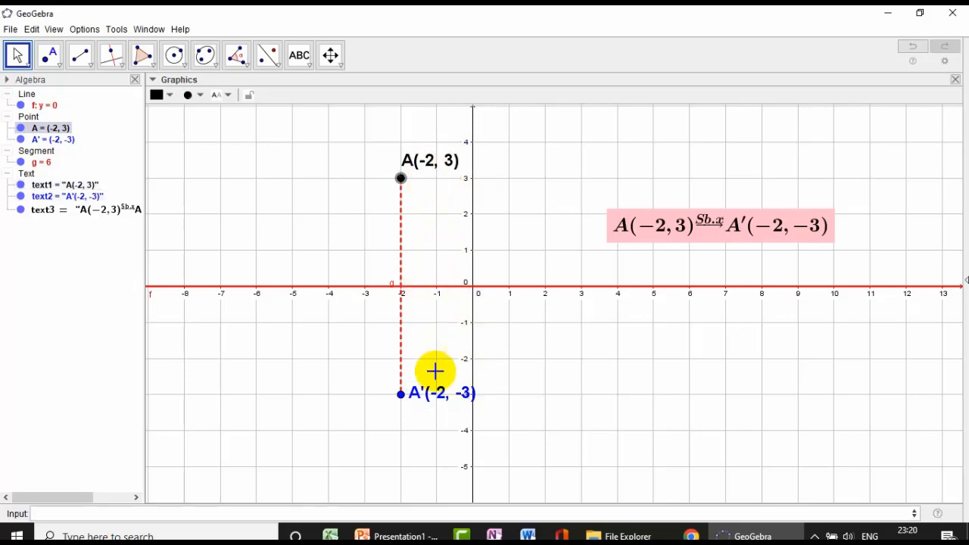
left_click_drag(401, 180, 258, 217)
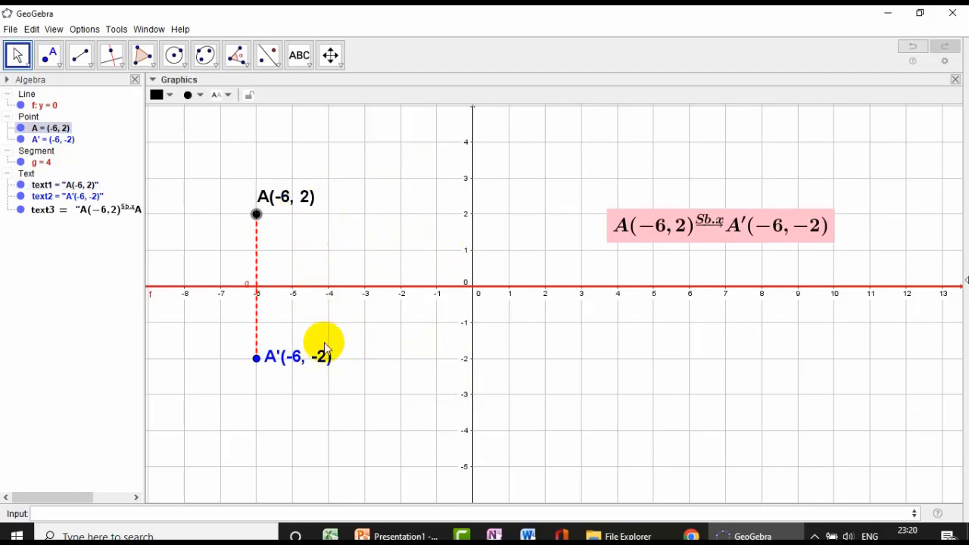
left_click_drag(256, 214, 401, 400)
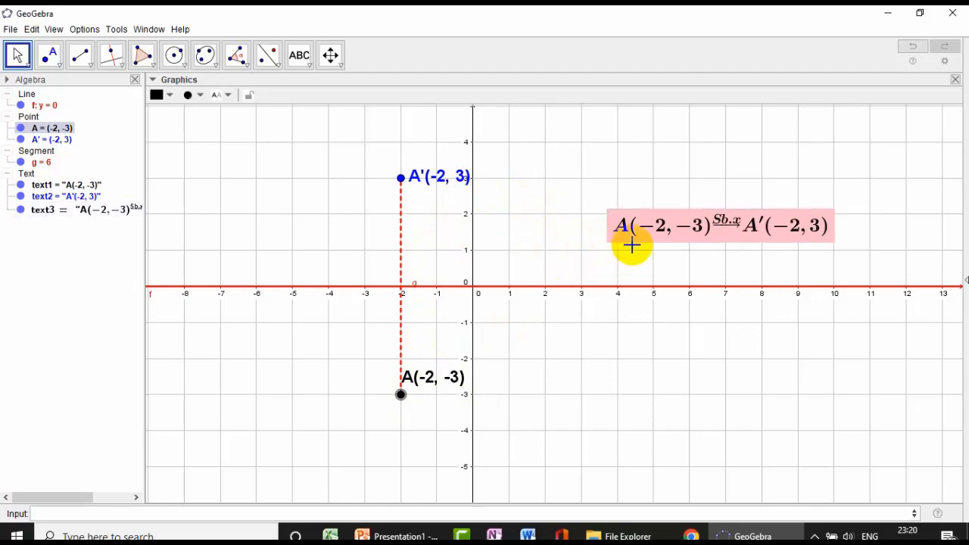
left_click(723, 237)
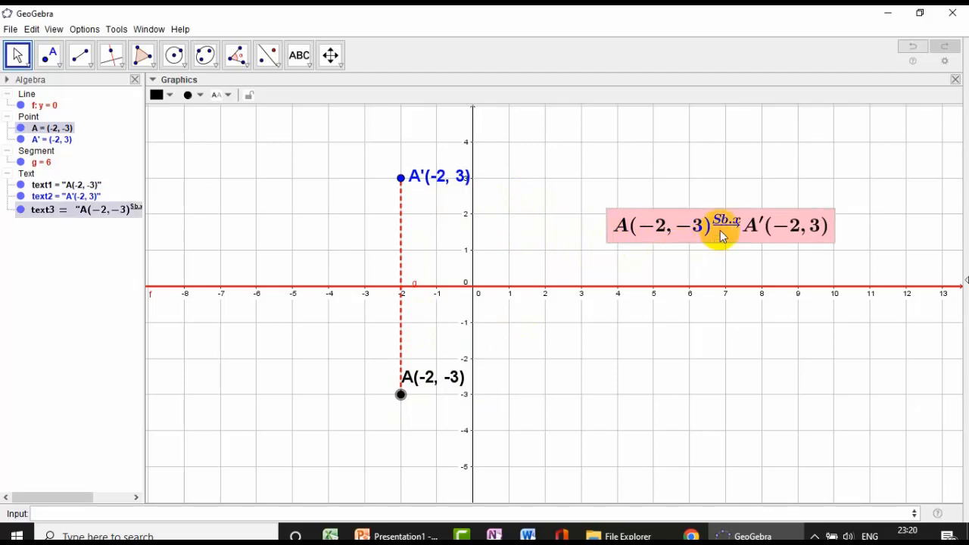
left_click(741, 246)
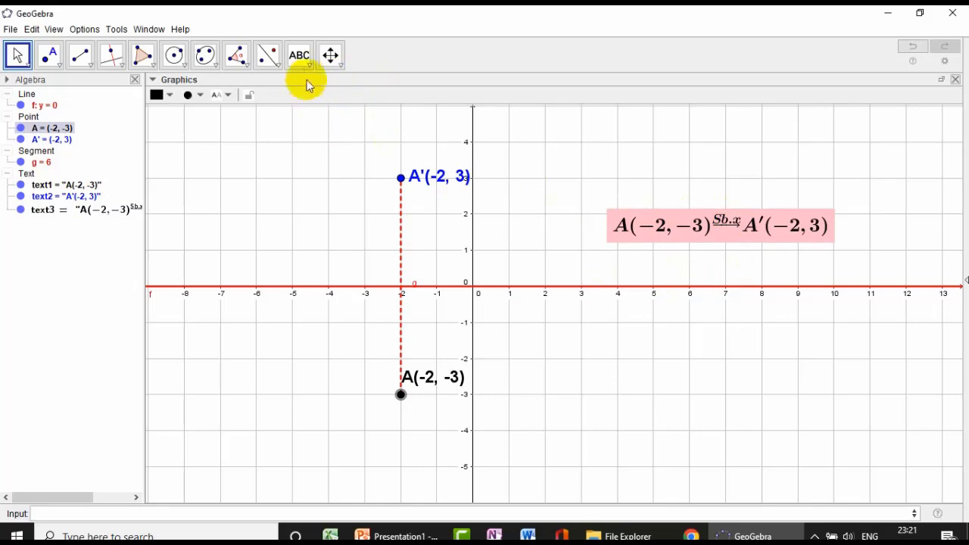
- Start a LaTeX formula text below the x-axis, right of the y-axis, entering A(x, y) followed by an empty superscript
left_click(302, 60)
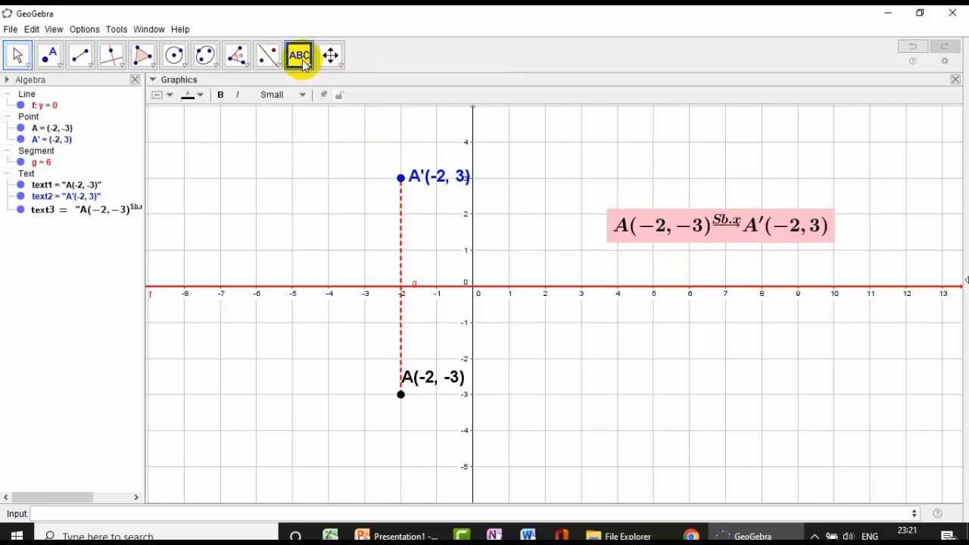
left_click(655, 350)
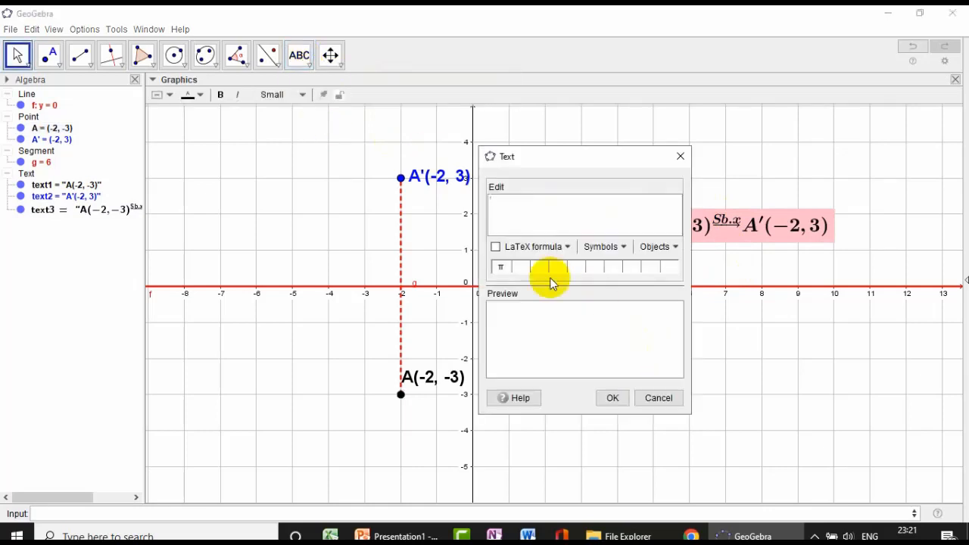
left_click(496, 247)
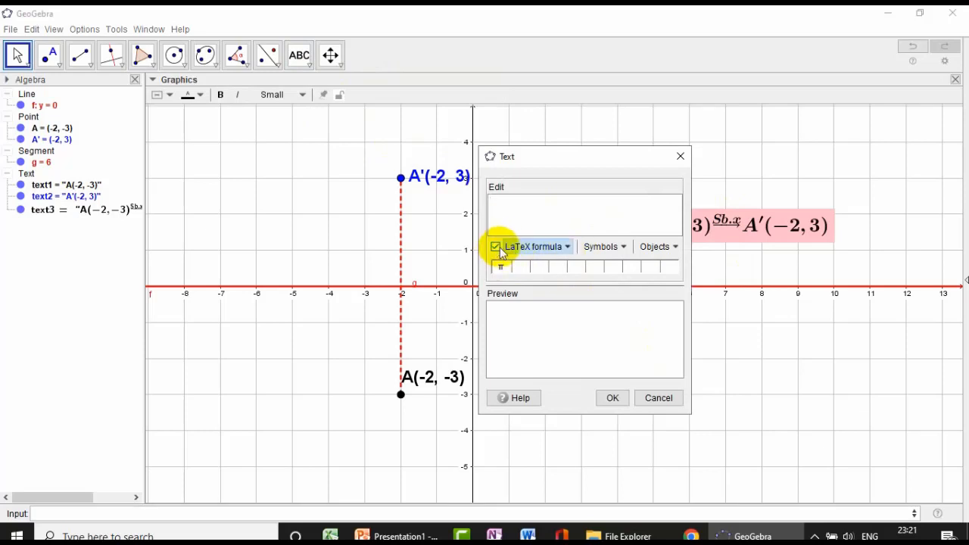
left_click(566, 247)
mouse_move(577, 270)
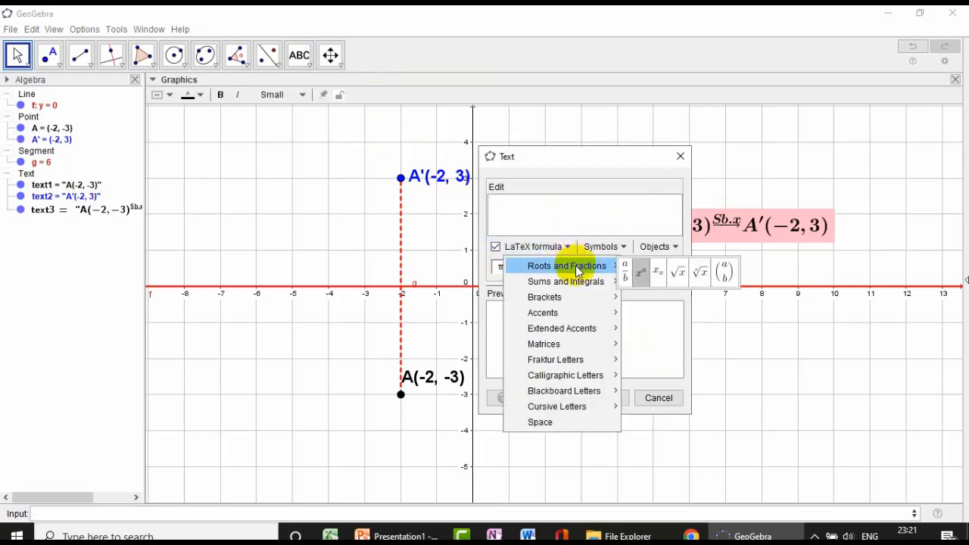
left_click(640, 279)
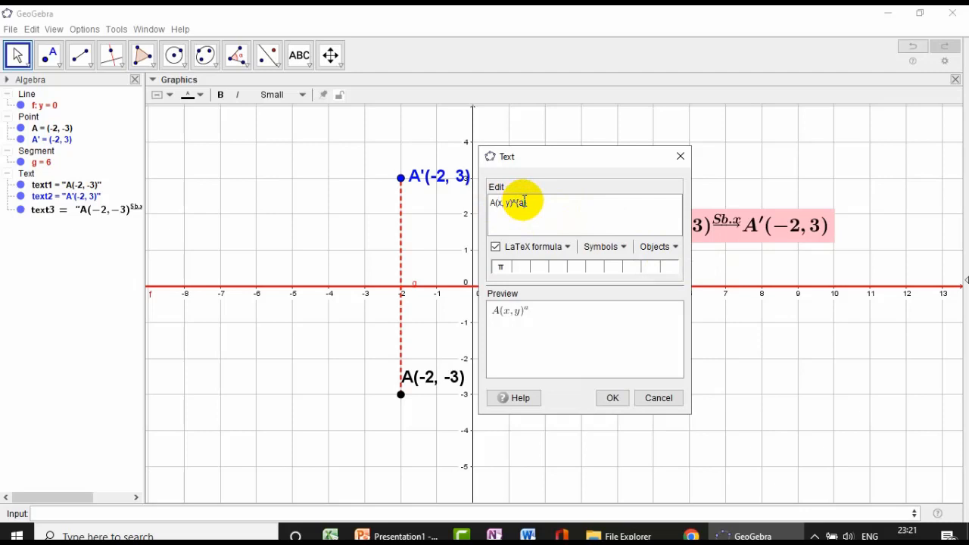
- Fill the superscript with \underrightarrow{Sb.x}, append A'(x, -y), and insert the general formula text
left_click(562, 248)
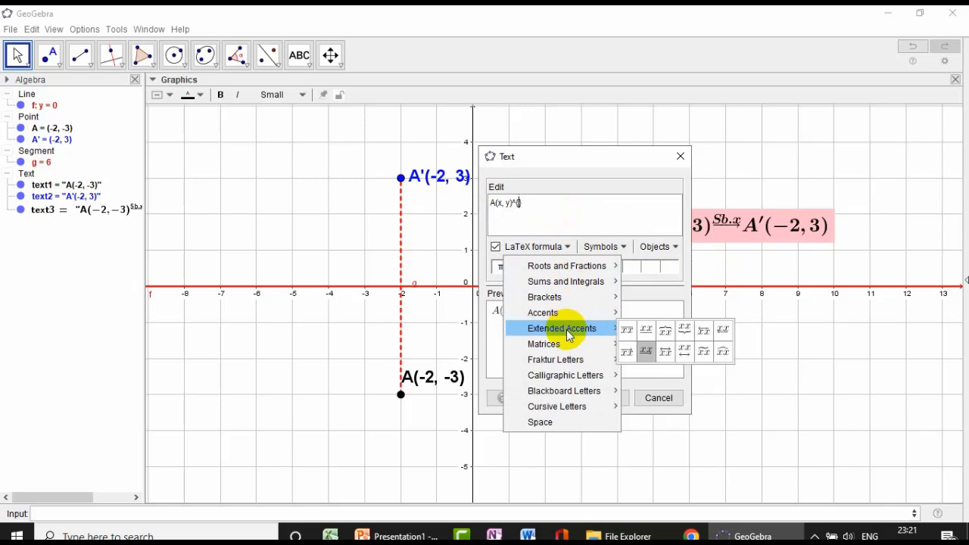
mouse_move(600, 328)
left_click(648, 354)
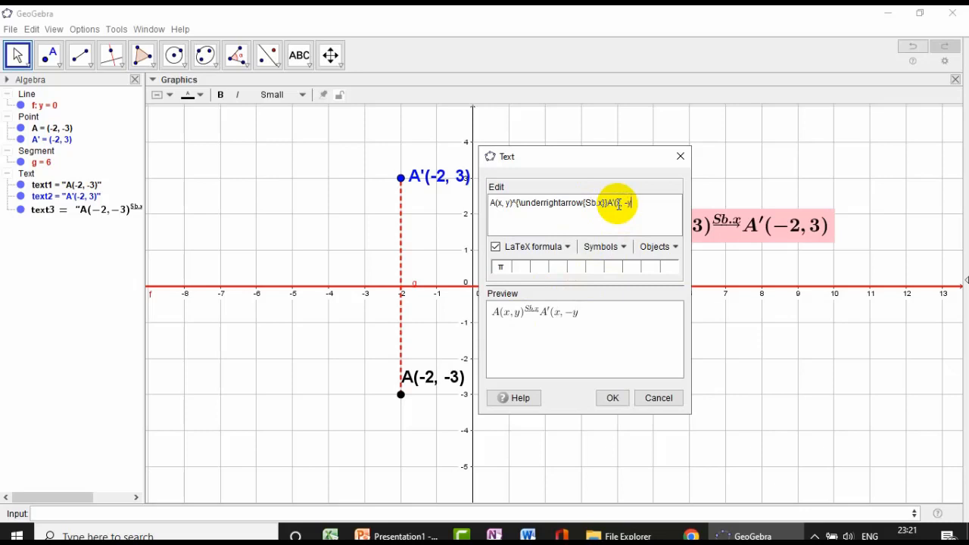
left_click(614, 397)
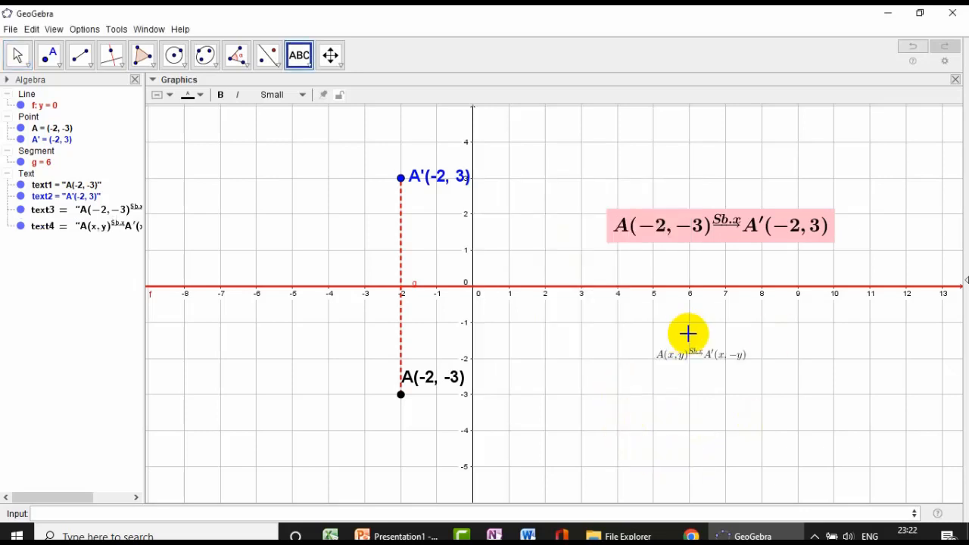
- Move the general formula just below the pink formula and format it as Very Large and bold
left_click(18, 54)
left_click_drag(684, 348, 661, 269)
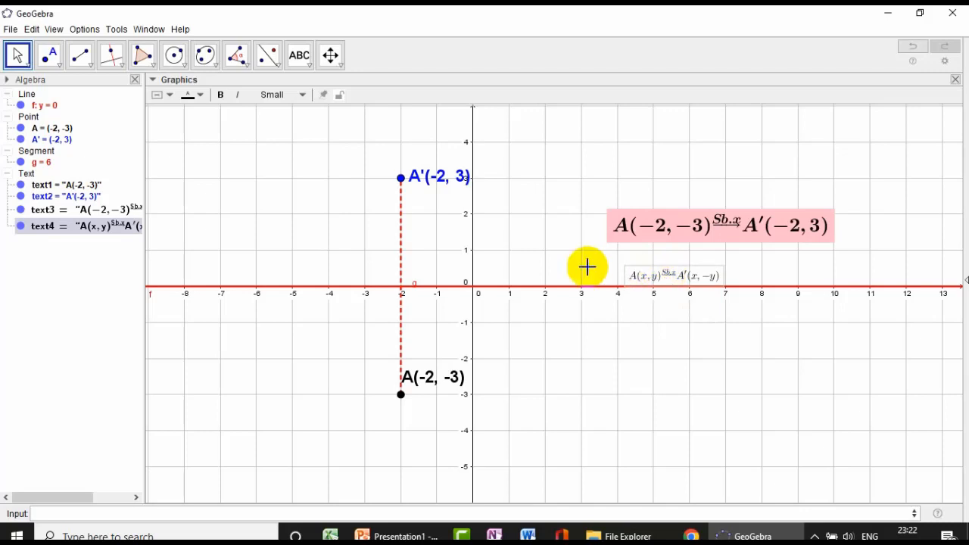
left_click(299, 95)
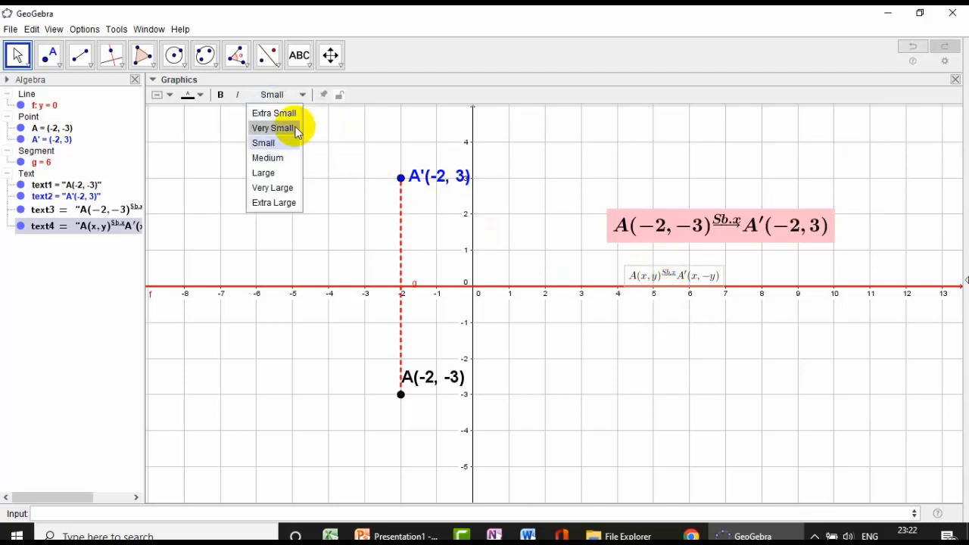
left_click(281, 188)
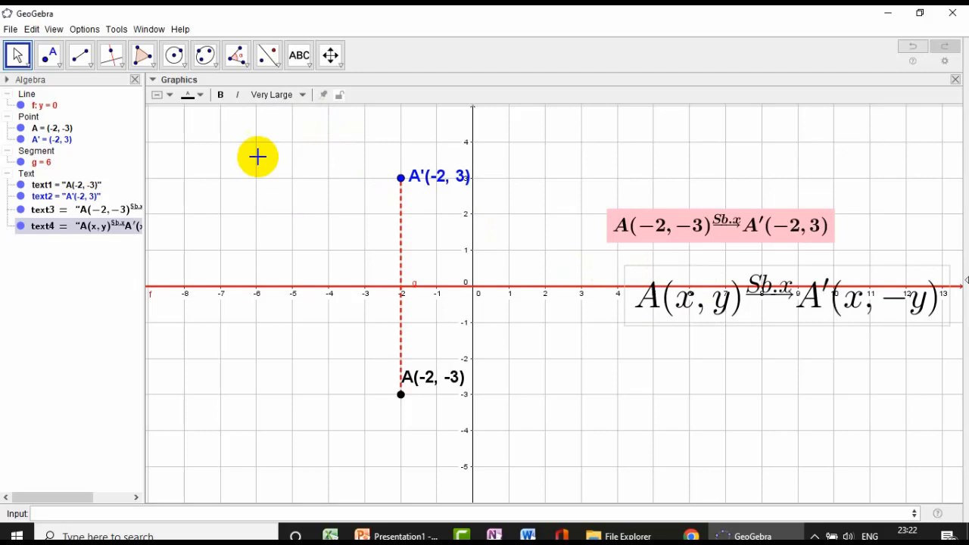
left_click(222, 98)
- Give the general formula red lettering on a bright green background and shift it left so it fits in view
left_click(200, 98)
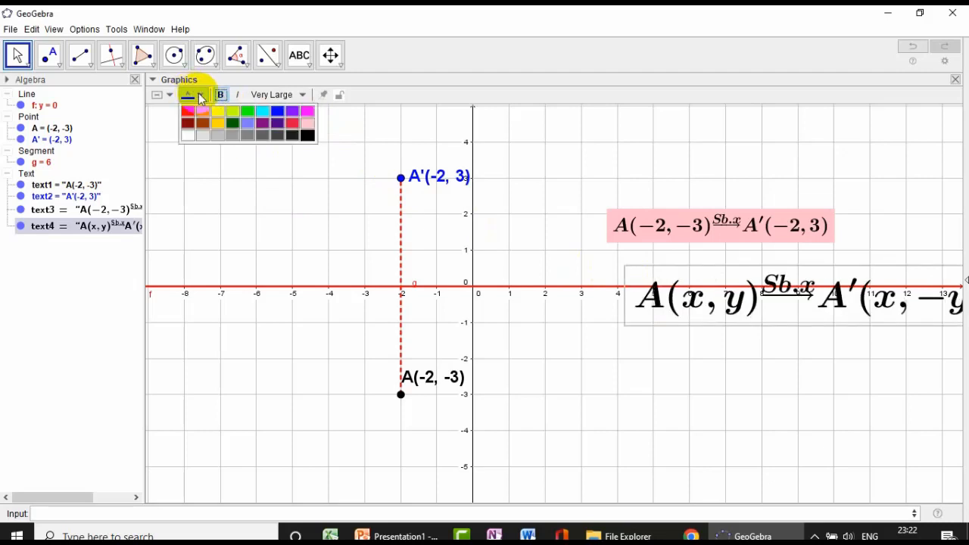
left_click(247, 112)
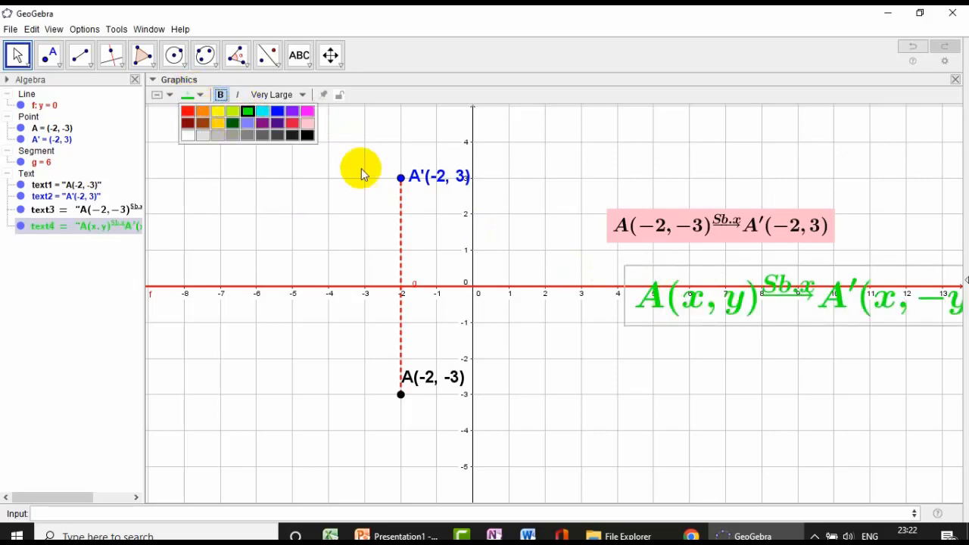
left_click(203, 94)
left_click(203, 94)
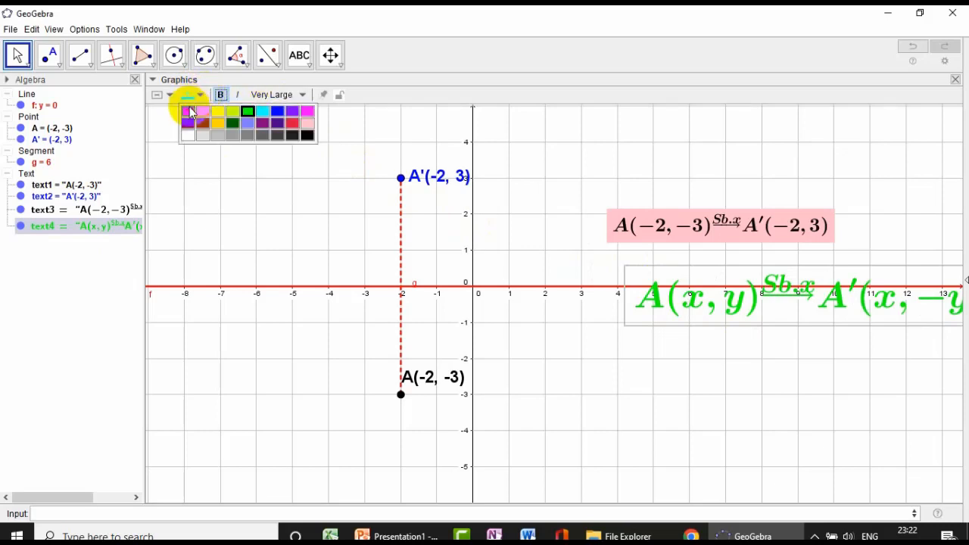
left_click(190, 112)
left_click(168, 96)
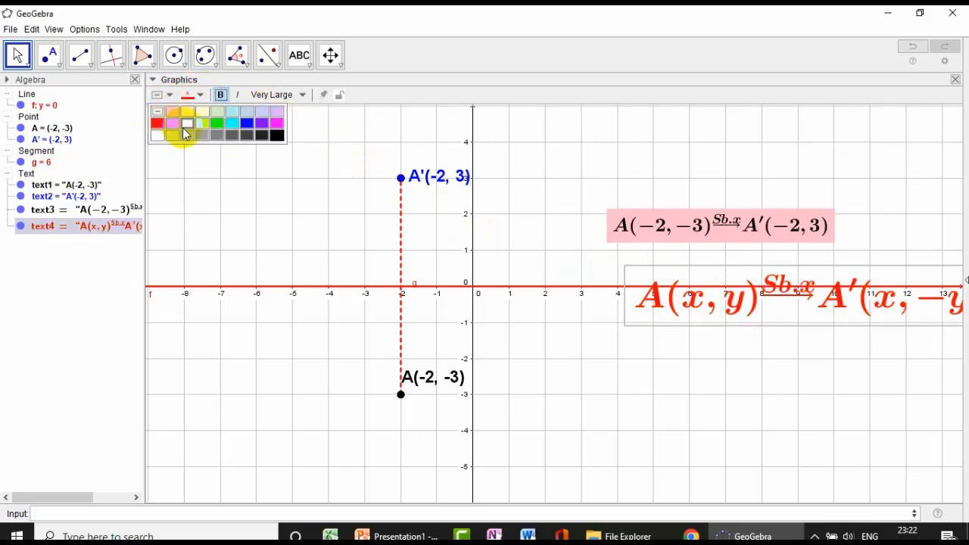
left_click(218, 123)
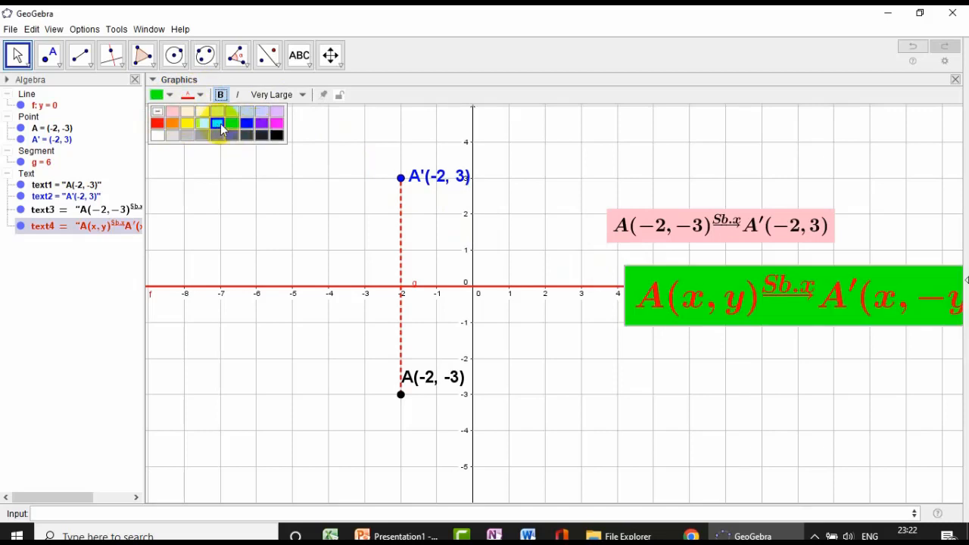
left_click_drag(757, 321, 664, 331)
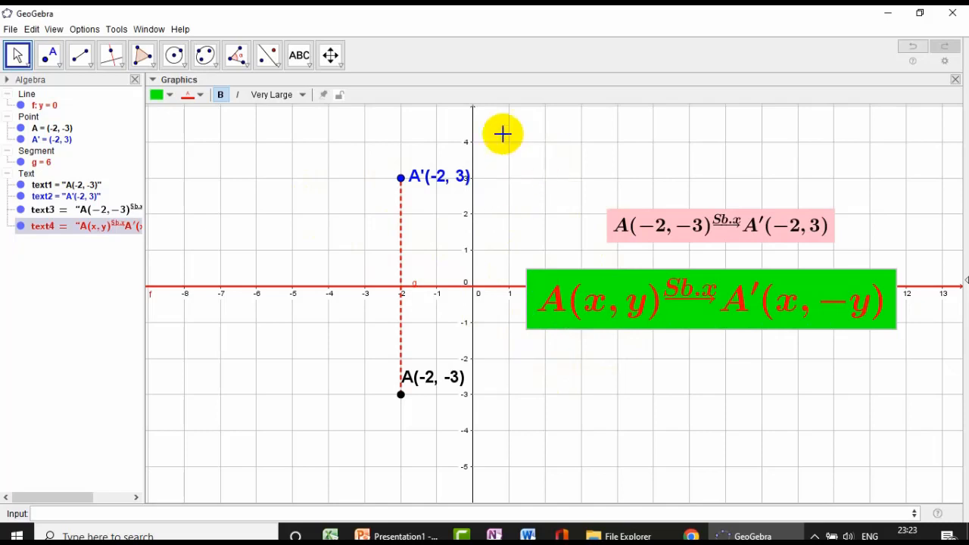
- Place a show/hide check box above the pink formula and caption it Sb.x
left_click(309, 69)
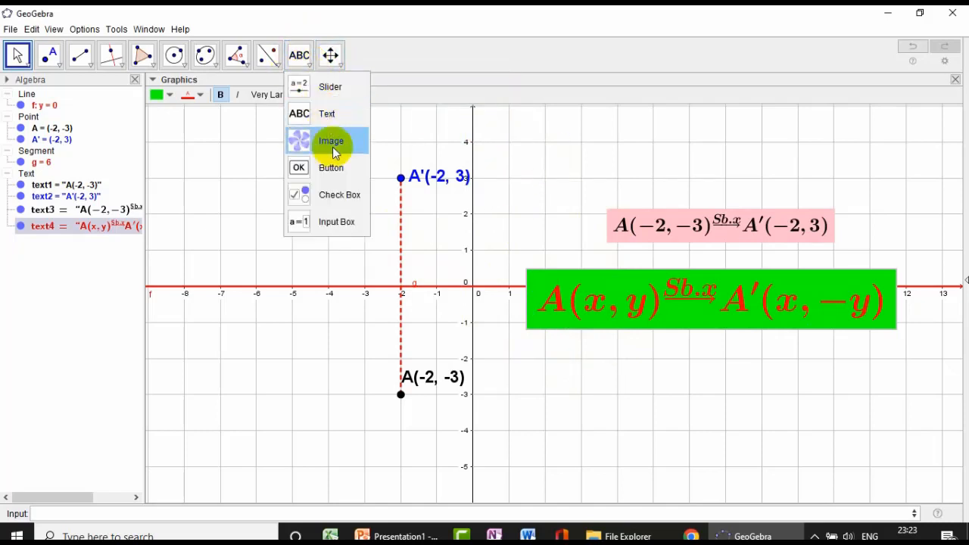
left_click(343, 195)
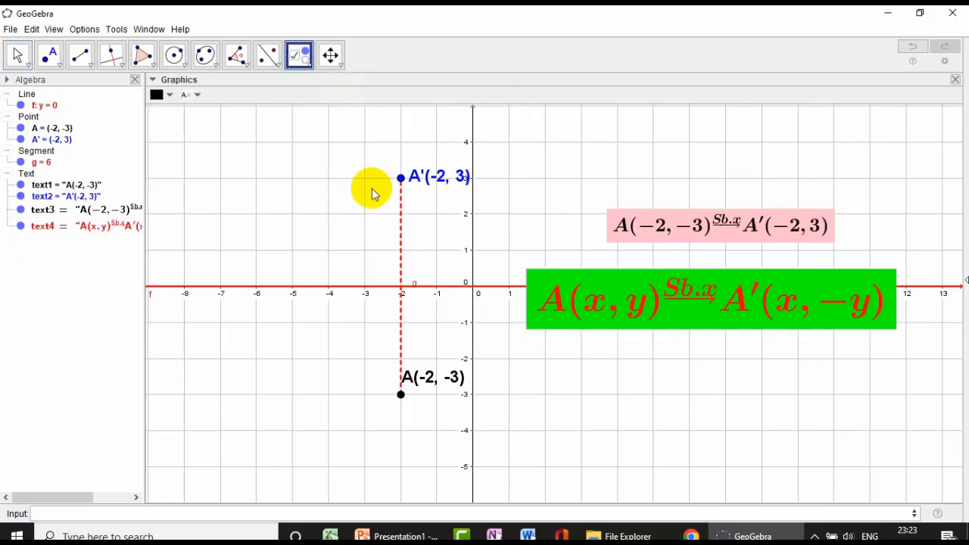
left_click(693, 145)
left_click_drag(556, 171, 744, 141)
left_click(609, 162)
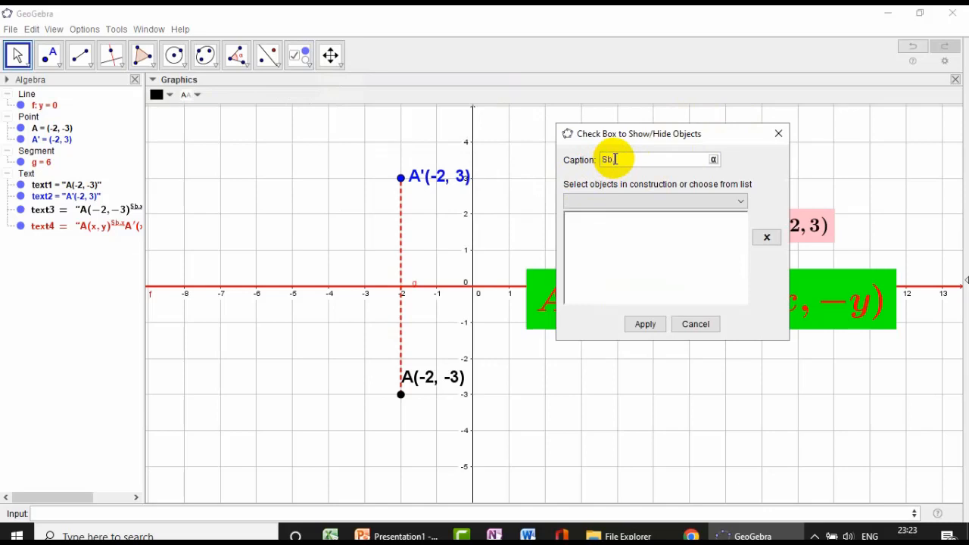
type("Sb.x")
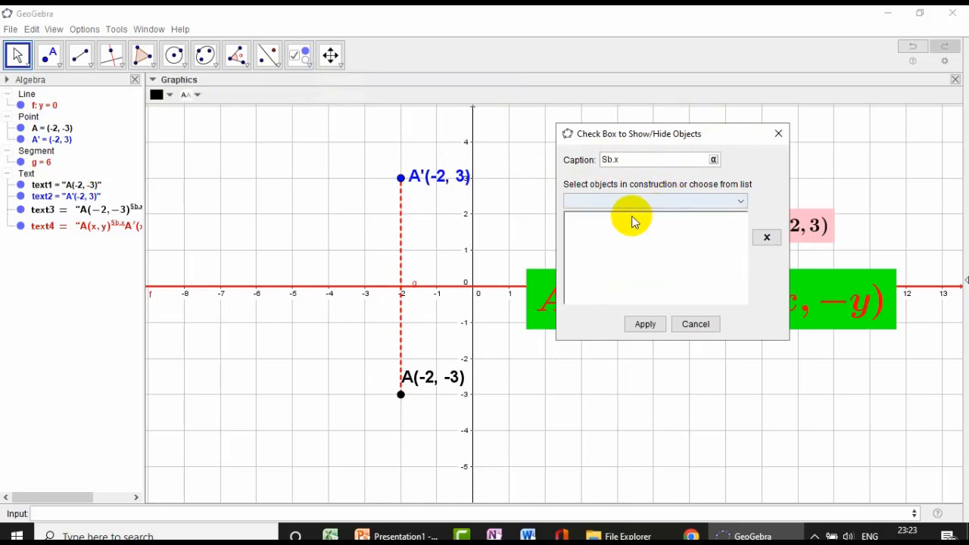
left_click(444, 173)
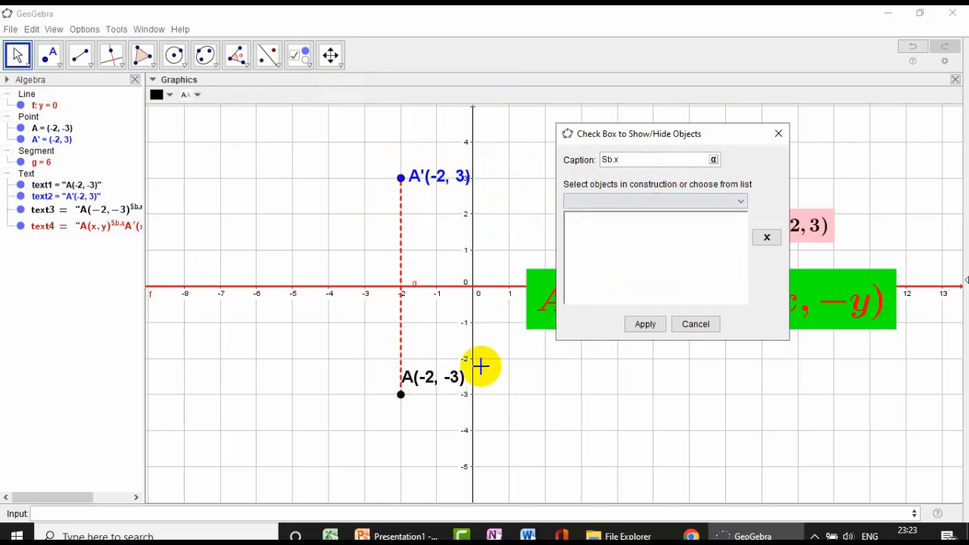
- Link line f, point A, reflected point A' and segment g to the Sb.x check box
left_click(741, 201)
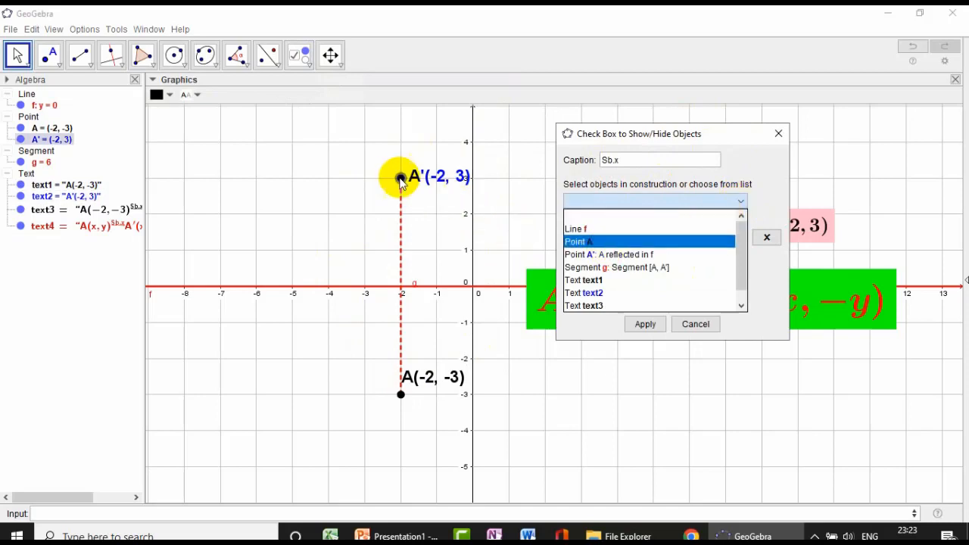
left_click(580, 229)
left_click(739, 200)
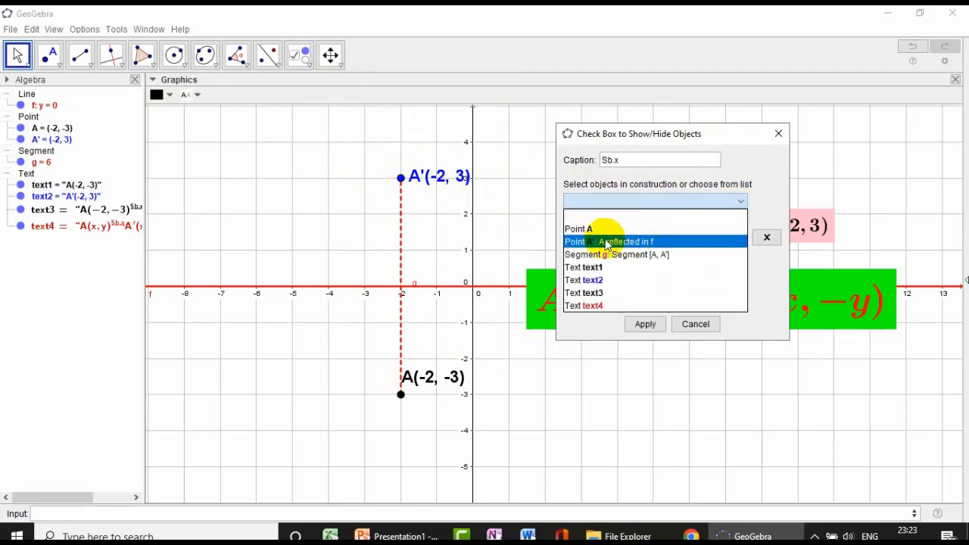
left_click(586, 229)
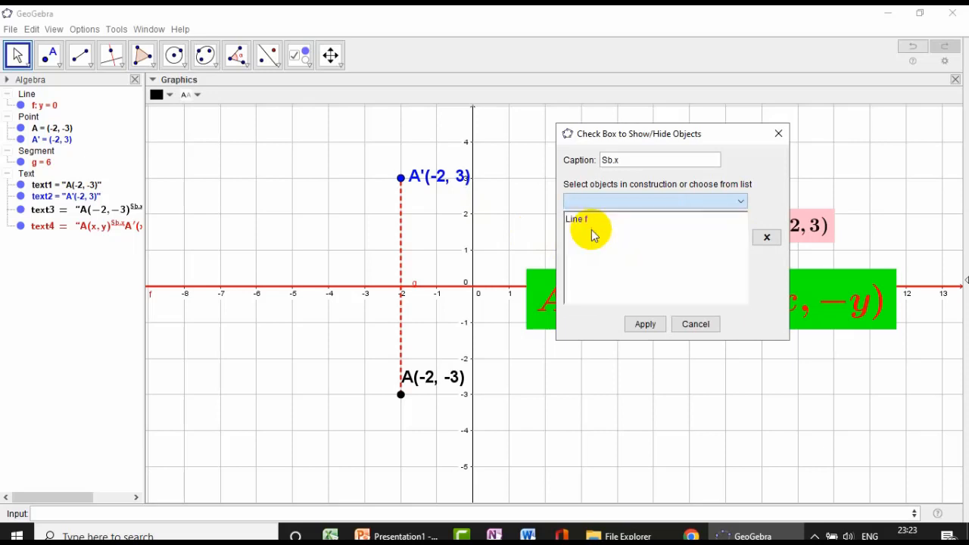
left_click(740, 203)
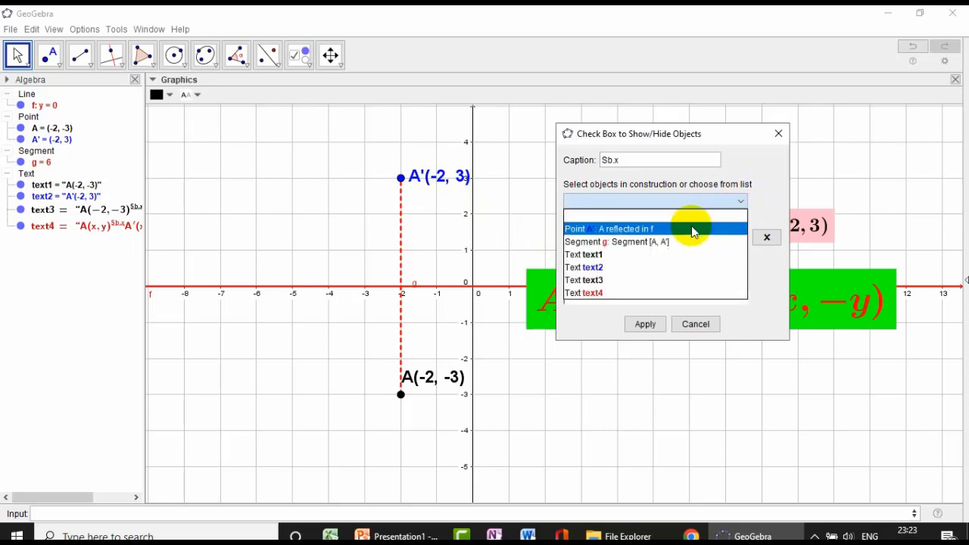
left_click(637, 231)
left_click(740, 201)
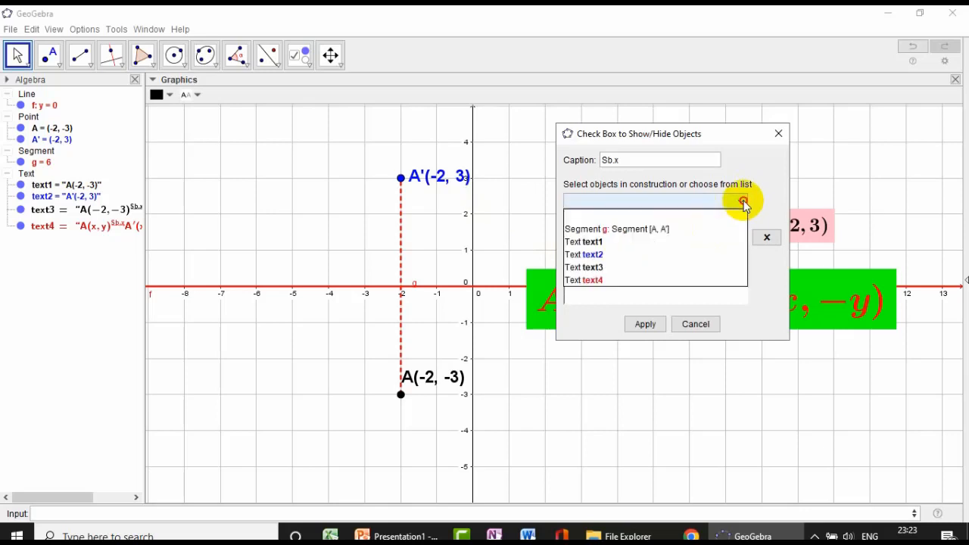
left_click(648, 232)
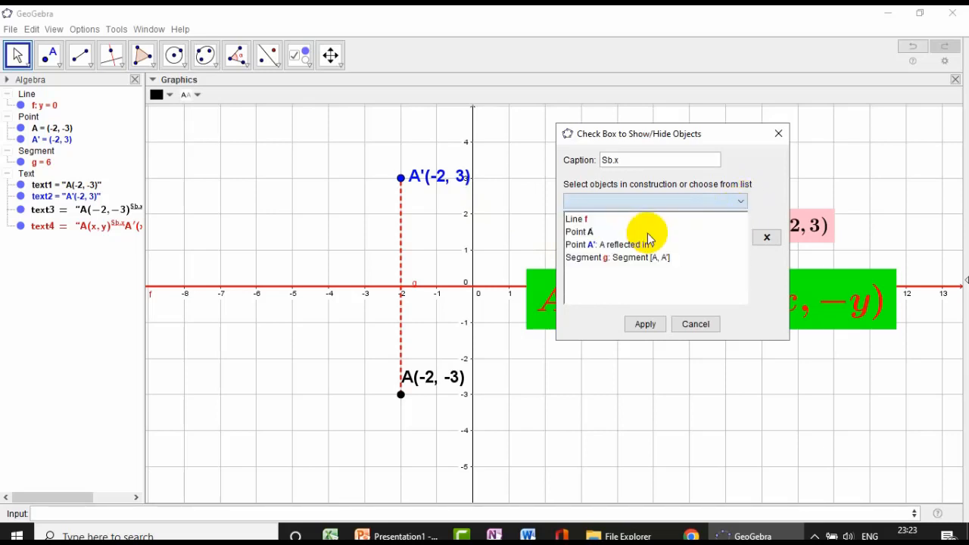
- Add text1 and text2 to the check box's linked objects and create the check box
left_click(738, 203)
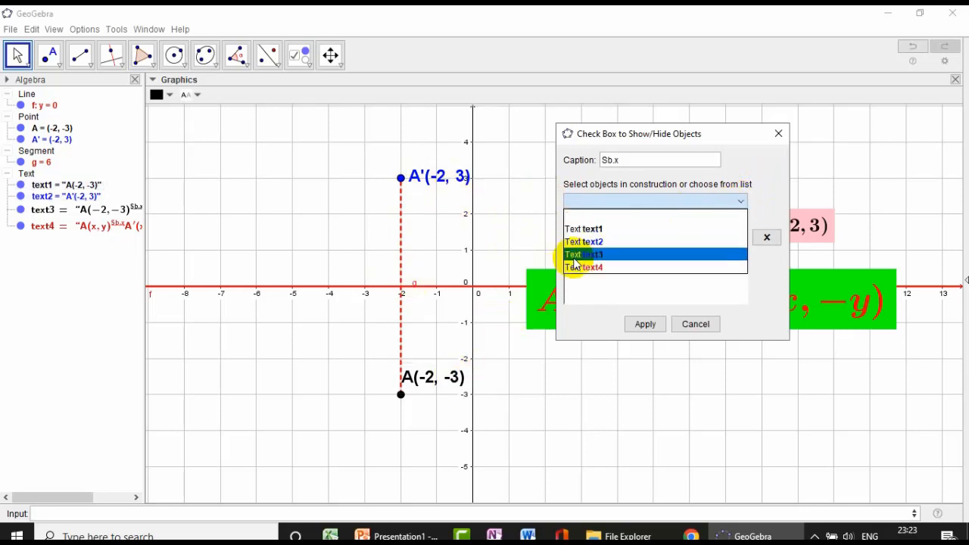
left_click(597, 230)
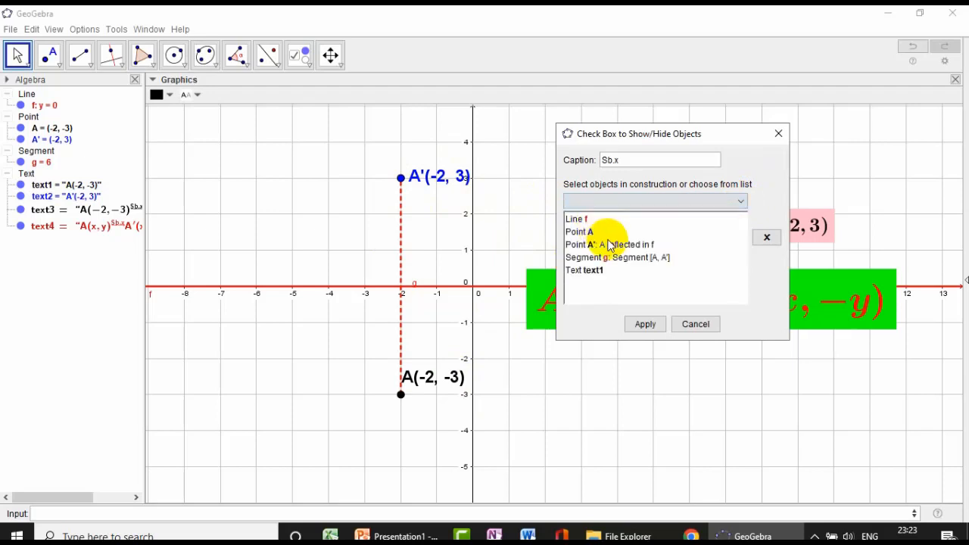
left_click(742, 202)
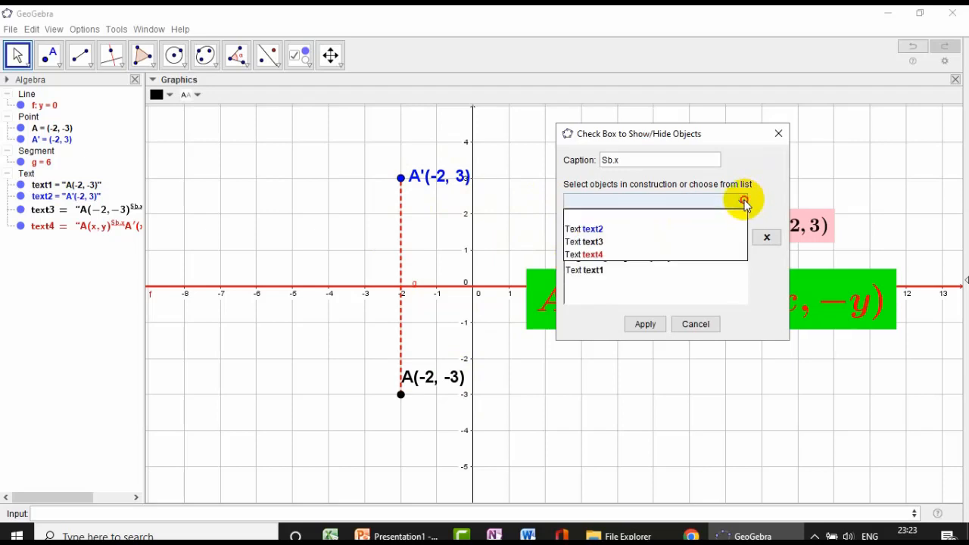
left_click(610, 229)
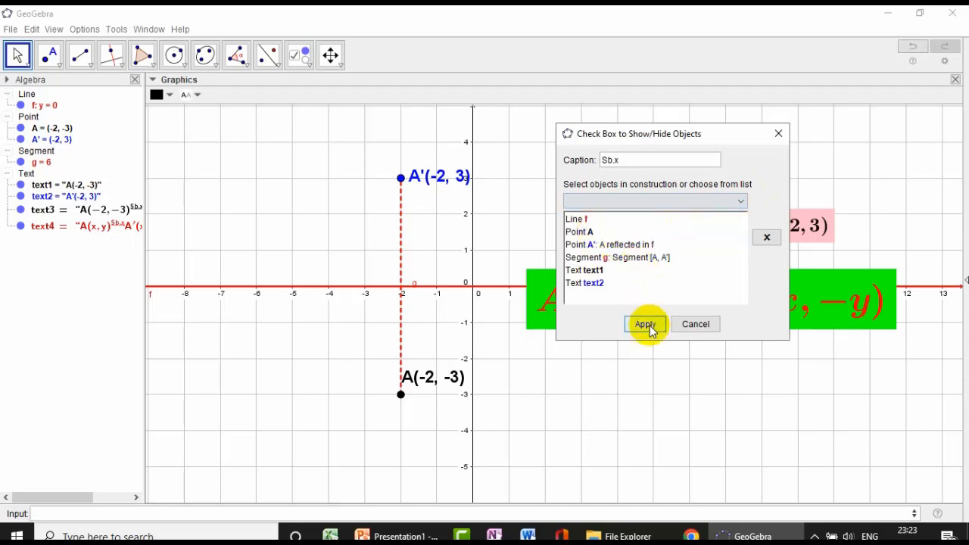
left_click(647, 325)
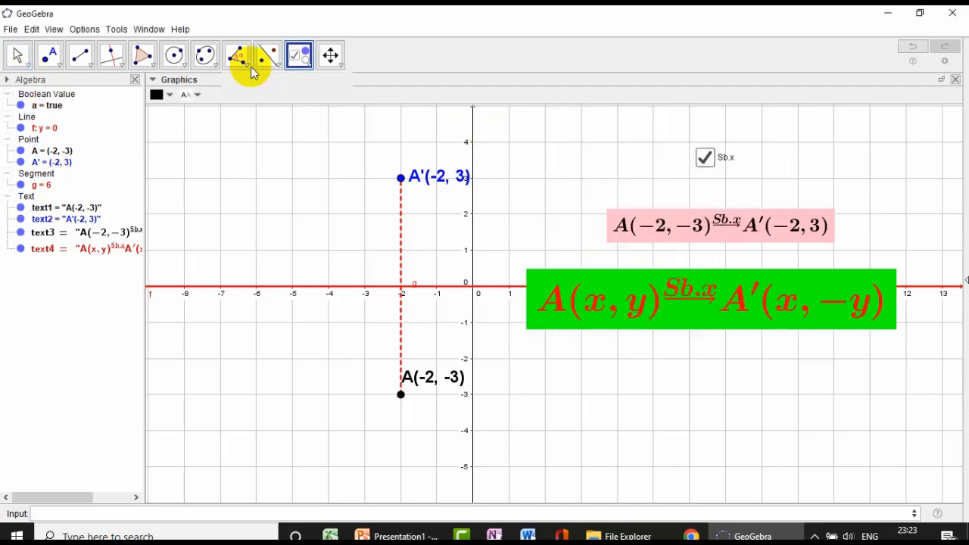
- Uncheck Sb.x to hide the linked reflection objects
left_click(19, 54)
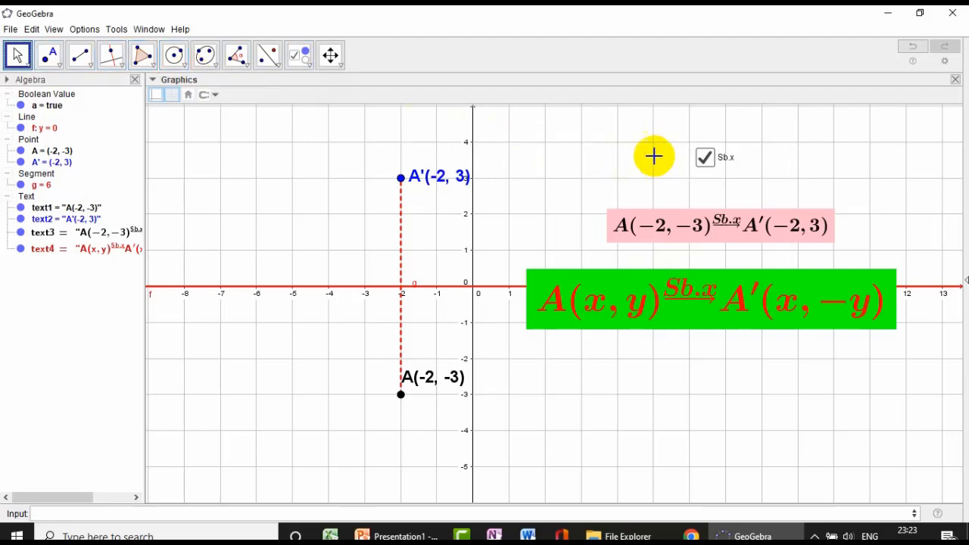
left_click(705, 159)
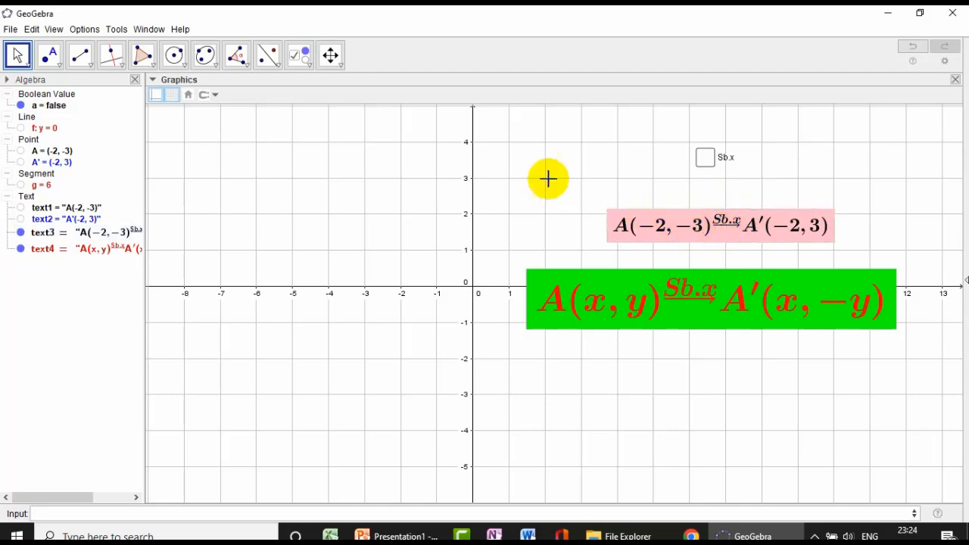
- Create a show/hide check box beside Sb.x, captioned Psb.x and linked to text3
left_click(300, 68)
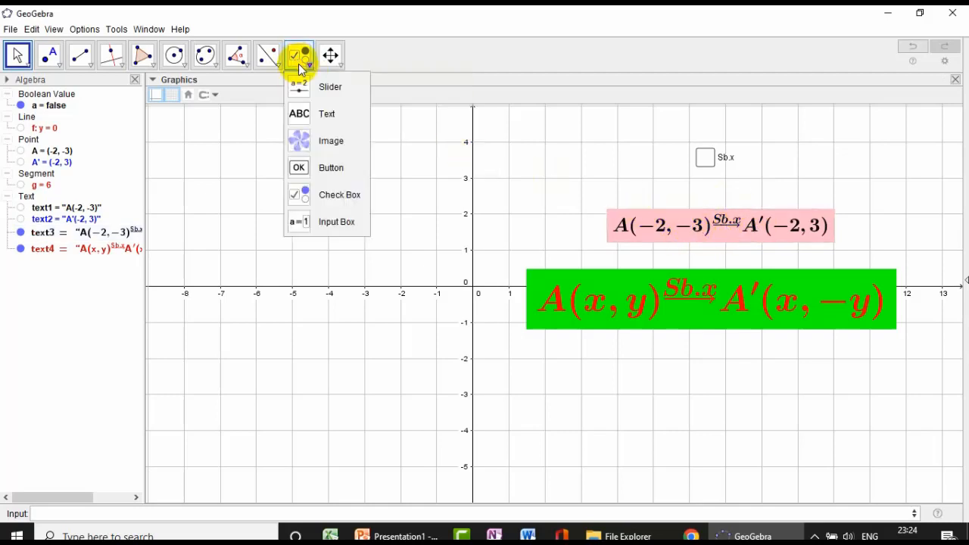
left_click(325, 193)
left_click(797, 157)
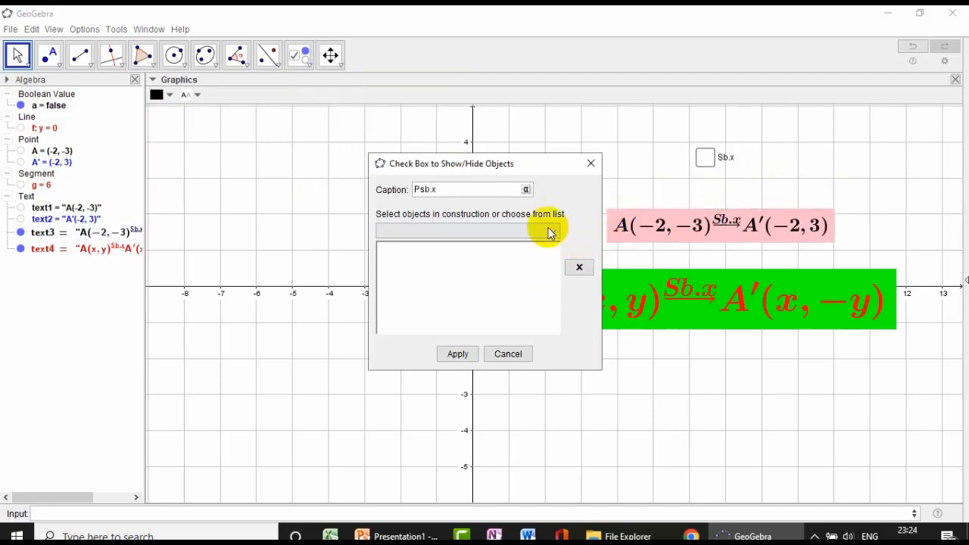
left_click(550, 232)
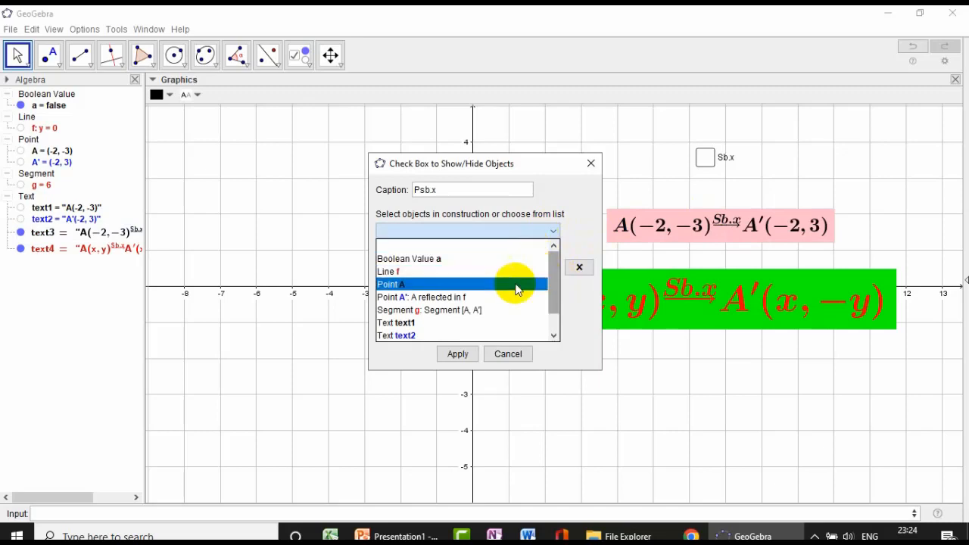
scroll(465, 286, "down", 1)
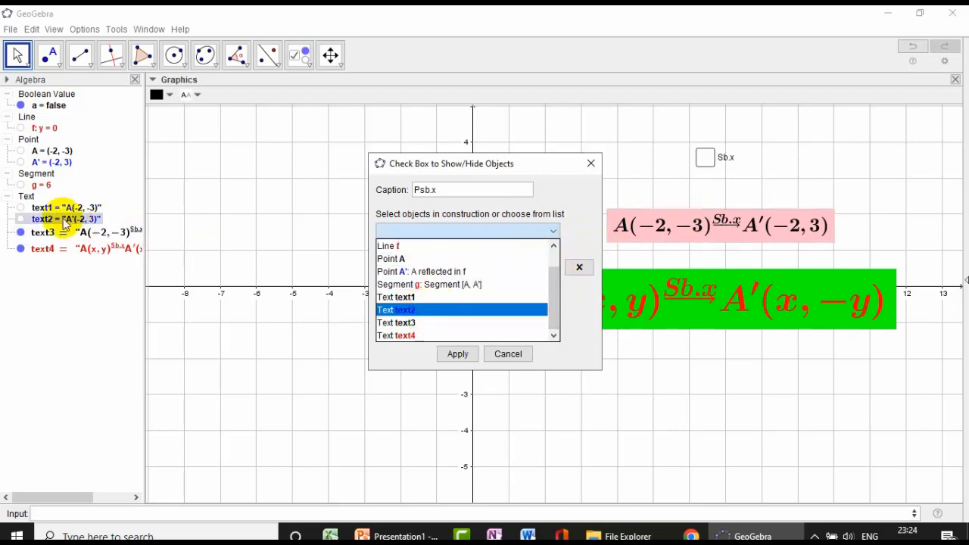
left_click(430, 326)
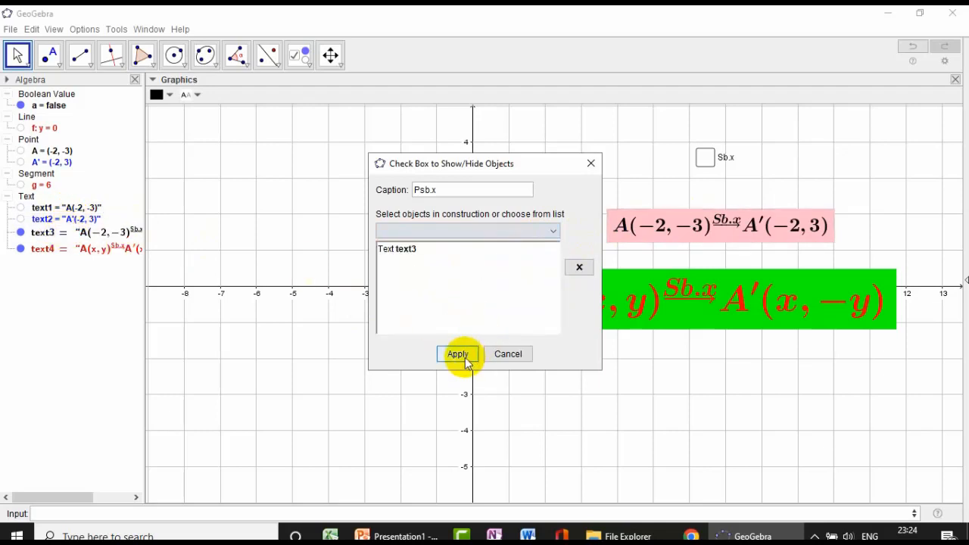
left_click(458, 354)
- Test the Psb.x check box by toggling it, and leave it unchecked to hide the pink formula
left_click(18, 54)
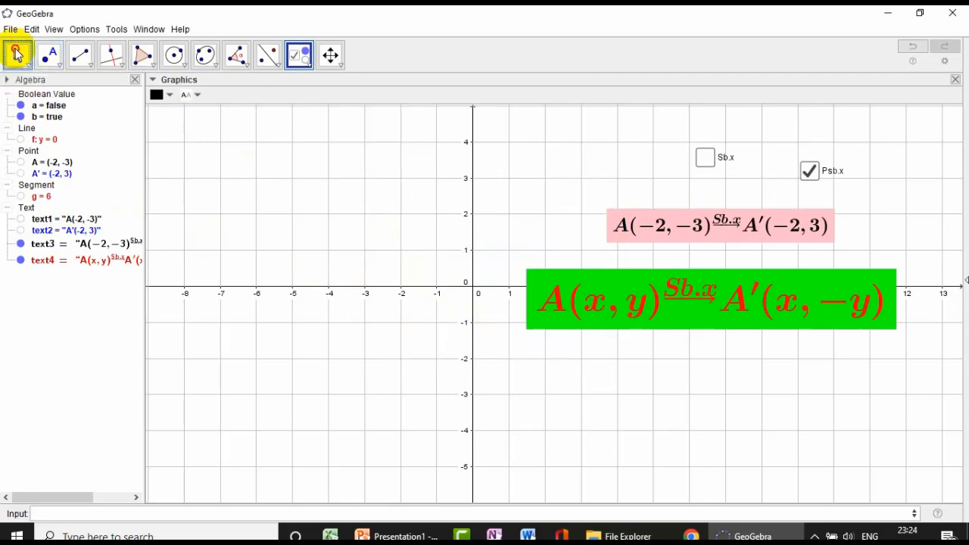
left_click(818, 219)
left_click(810, 171)
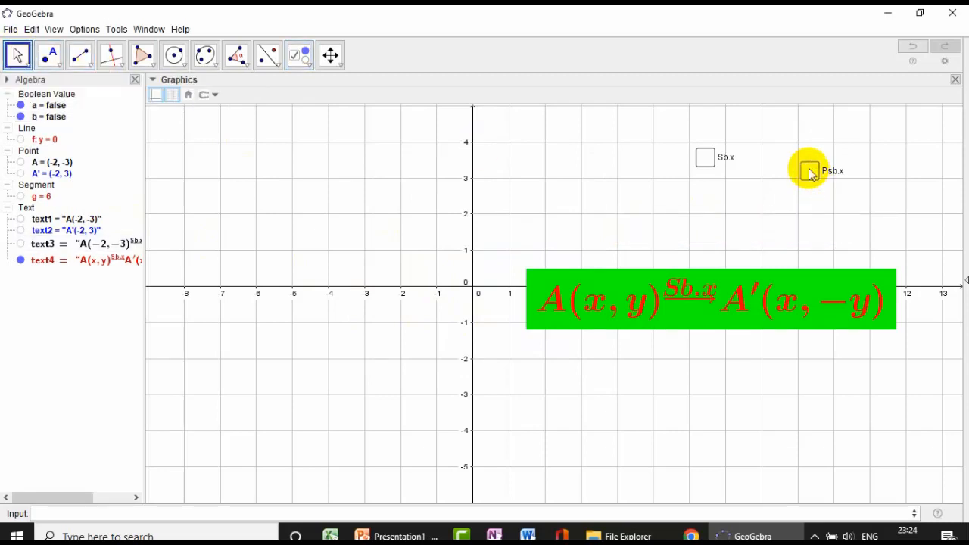
left_click(810, 171)
left_click(810, 171)
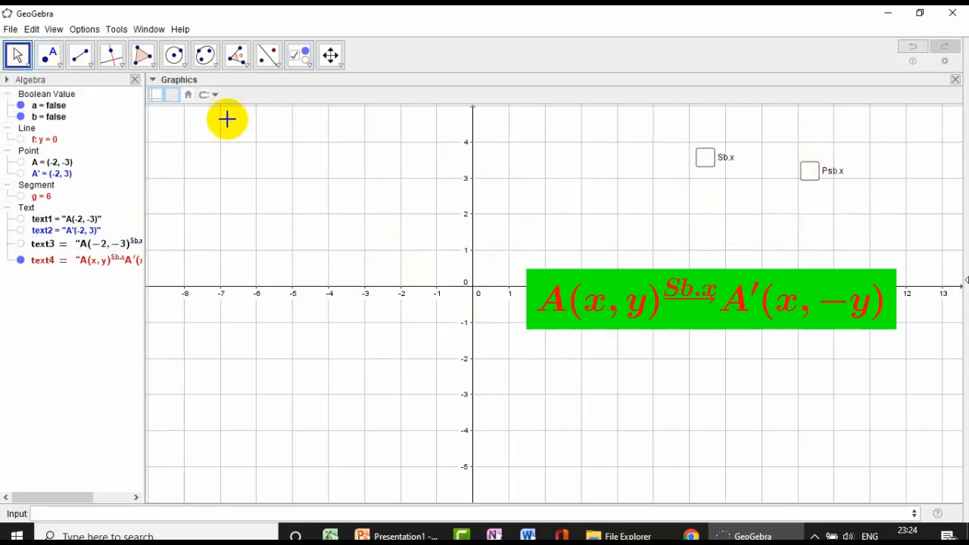
- Create a show/hide check box just above the green formula, captioned Ksb.x and linked to text4
left_click(331, 61)
left_click(301, 64)
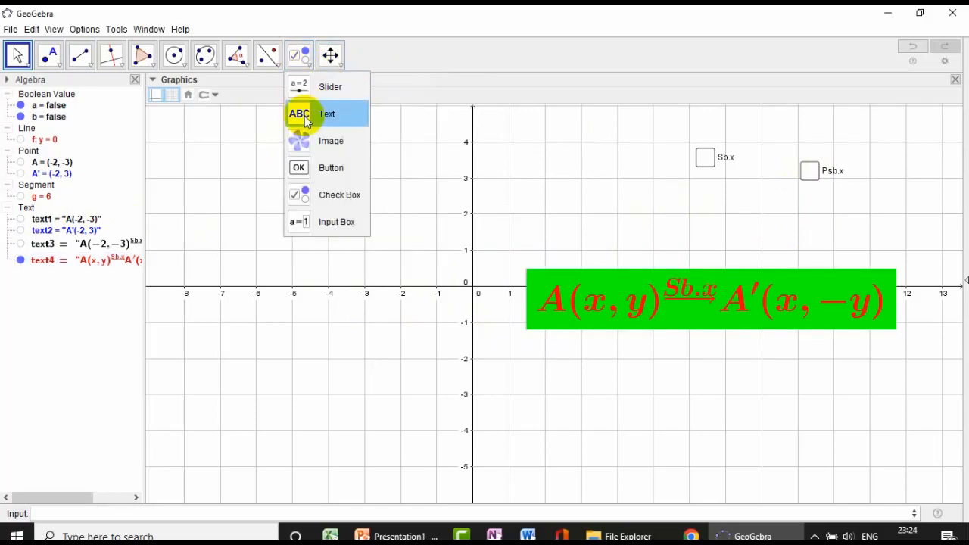
left_click(333, 194)
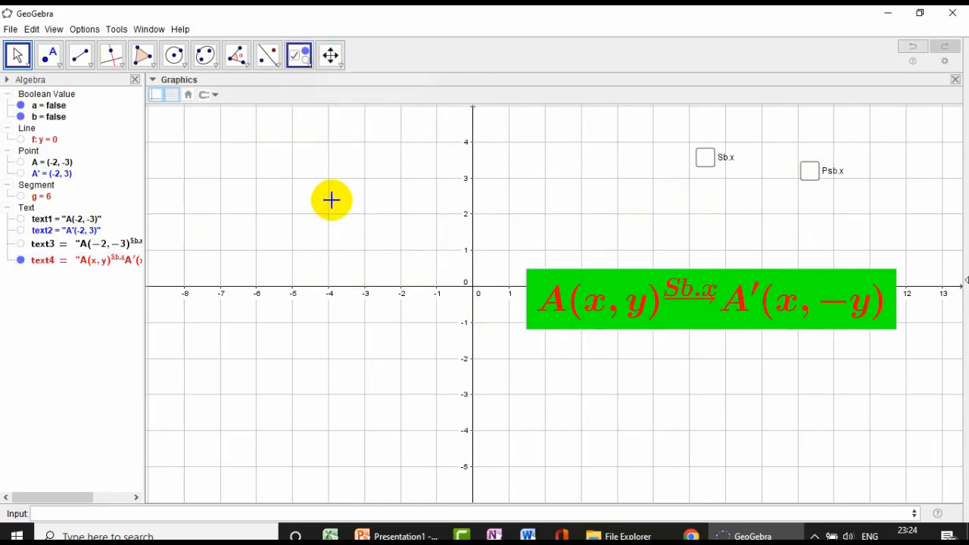
left_click(628, 238)
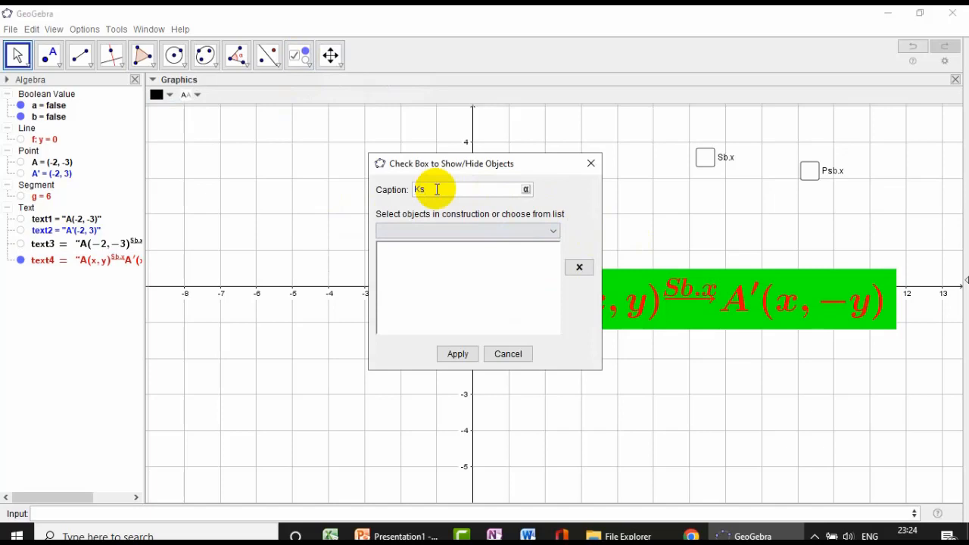
left_click(552, 232)
scroll(502, 273, "down", 1)
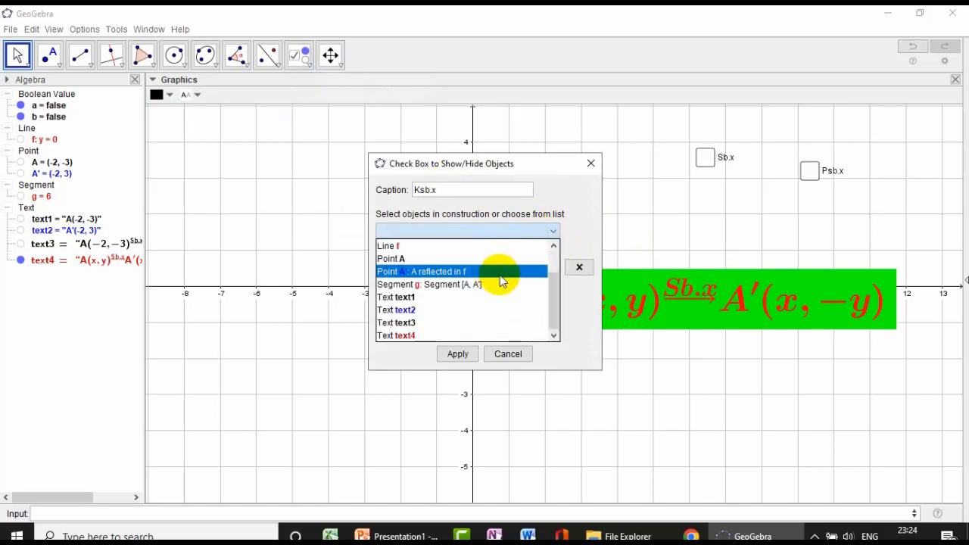
left_click(410, 342)
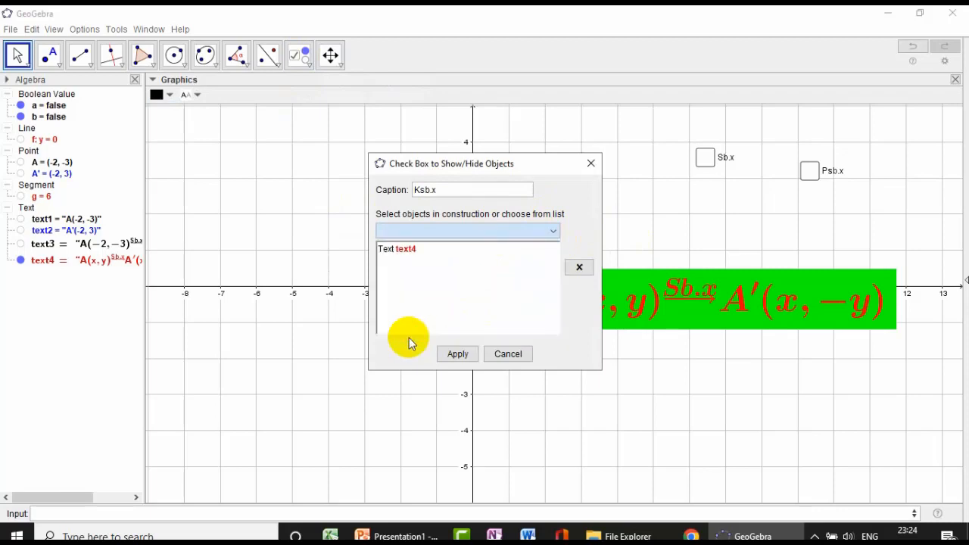
left_click(456, 354)
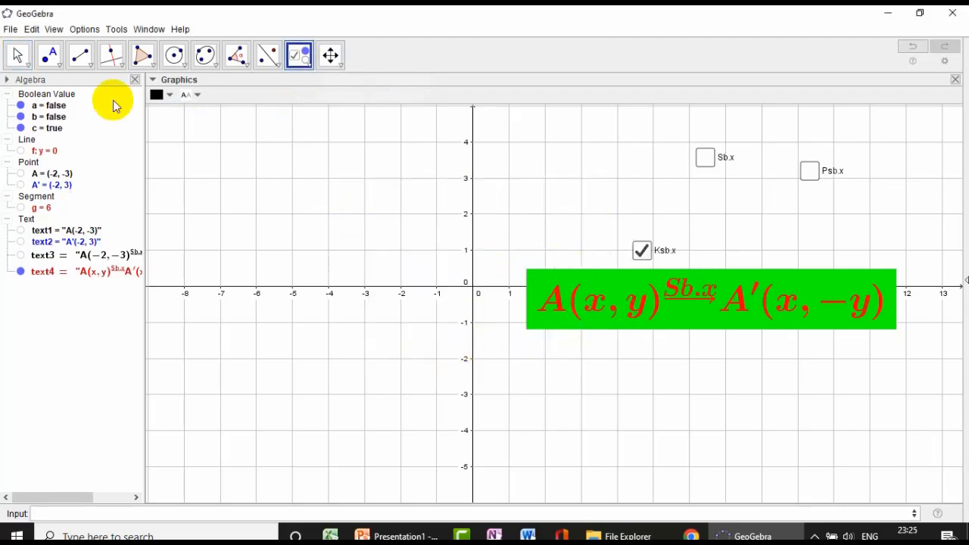
- Test the Ksb.x check box by hiding the green formula and showing it again
left_click(18, 54)
left_click(641, 250)
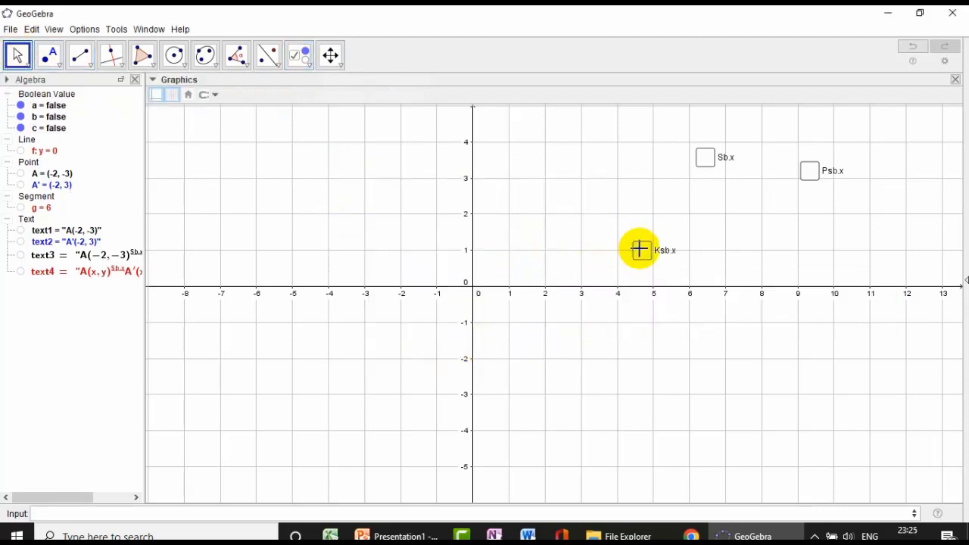
left_click(642, 250)
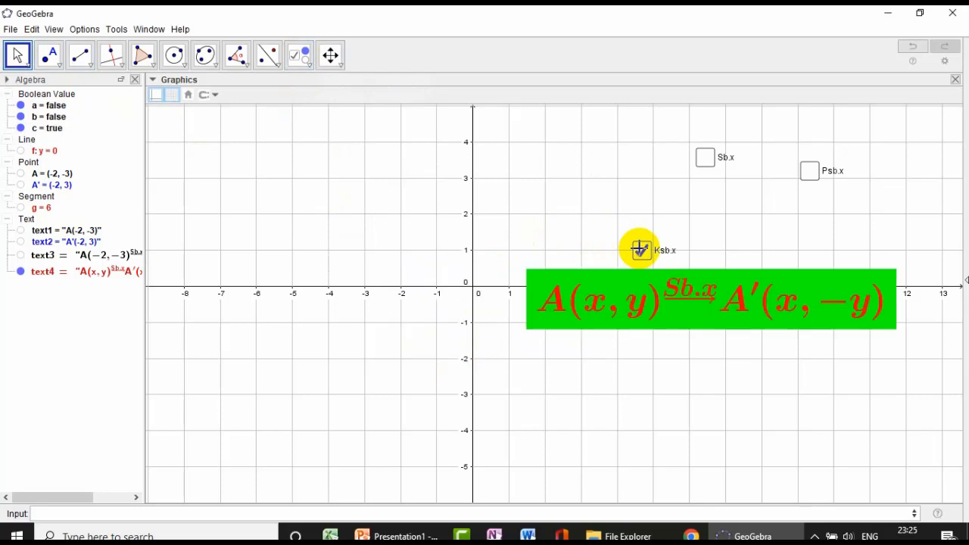
- Arrange the Sb.x, Psb.x and Ksb.x check boxes in a vertical column near x = 6, above the green formula
left_click(300, 54)
left_click_drag(707, 163, 691, 146)
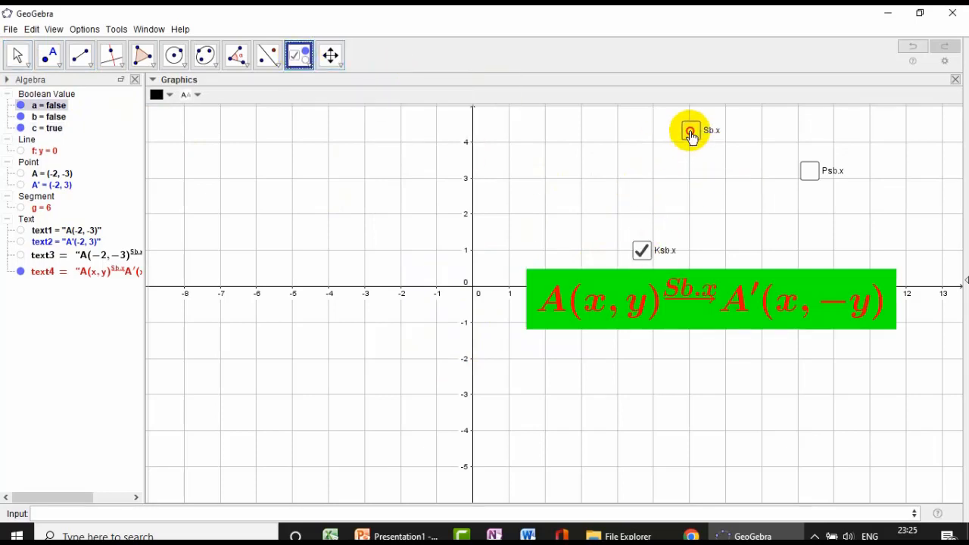
left_click_drag(811, 180, 693, 168)
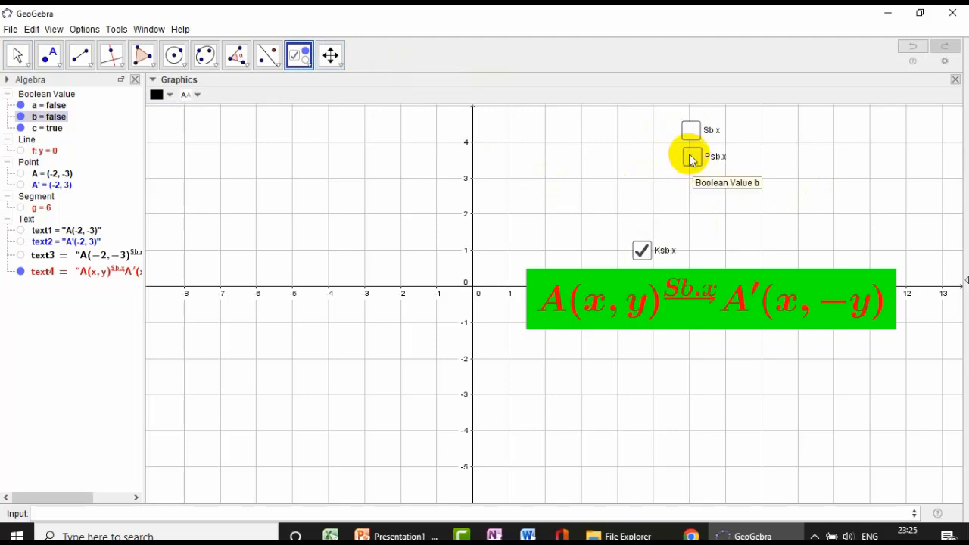
left_click_drag(689, 130, 698, 163)
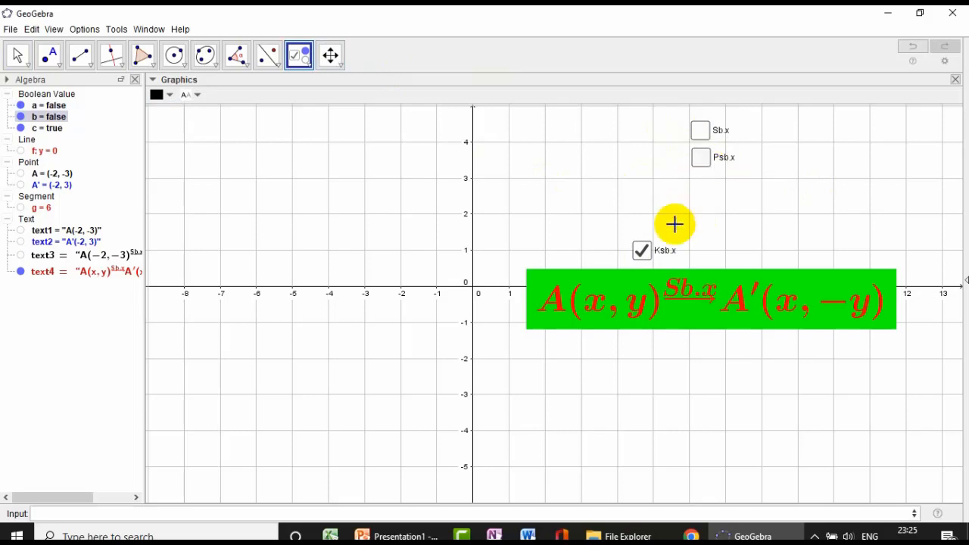
left_click_drag(644, 250, 704, 211)
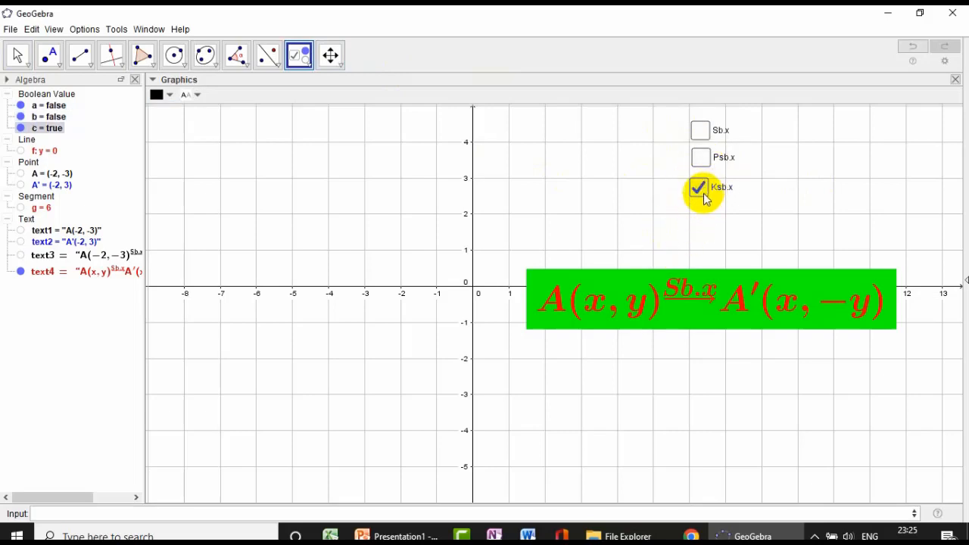
- Uncheck Ksb.x to hide the green general formula, discarding any unwanted new check box
left_click(704, 197)
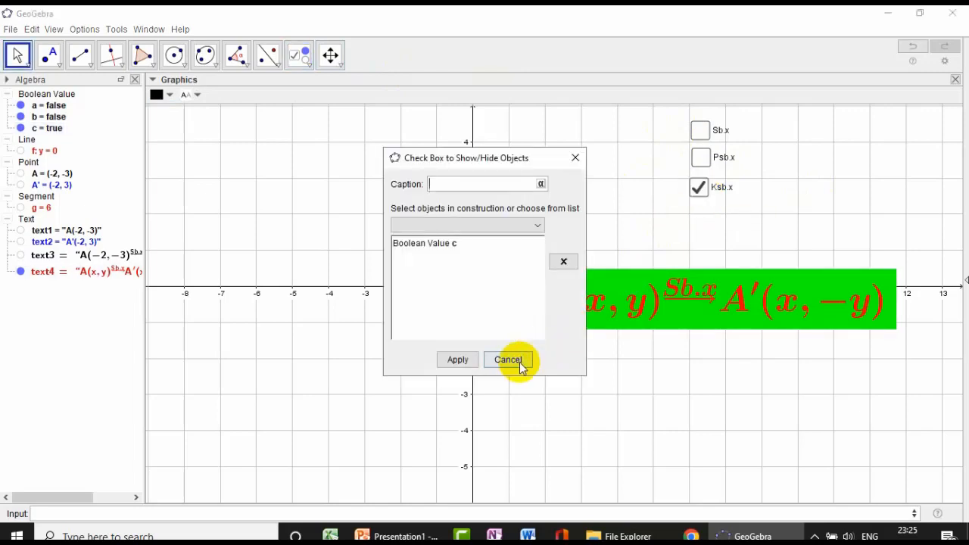
left_click(518, 362)
left_click(11, 61)
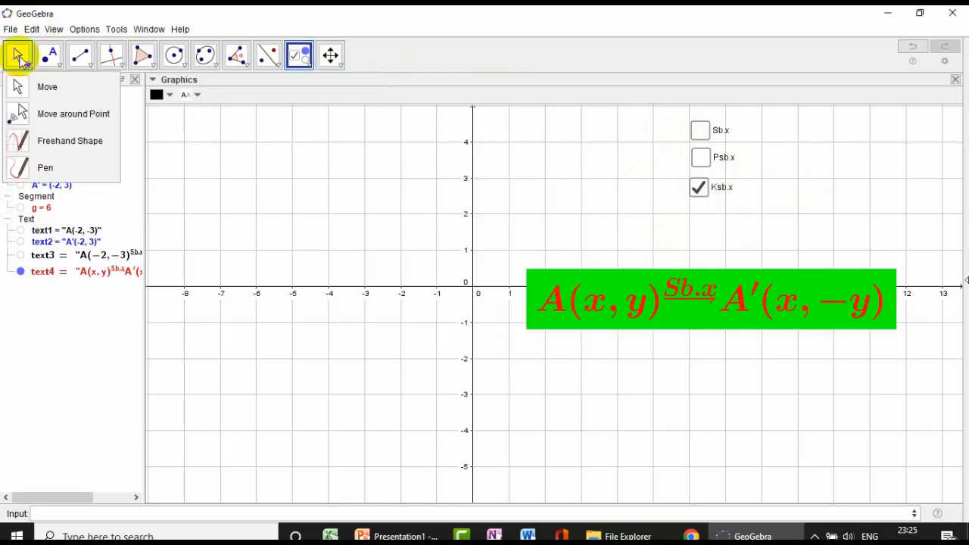
left_click(702, 191)
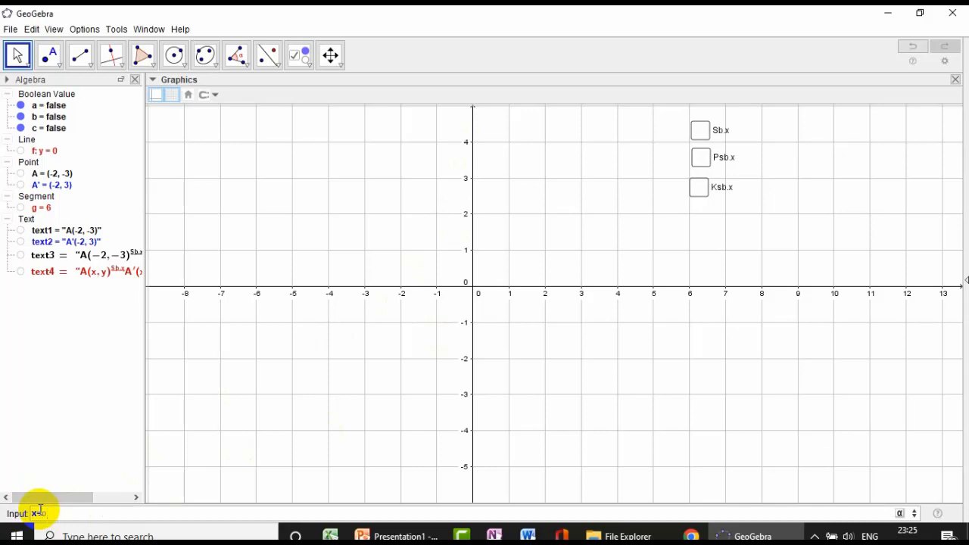
key("Return")
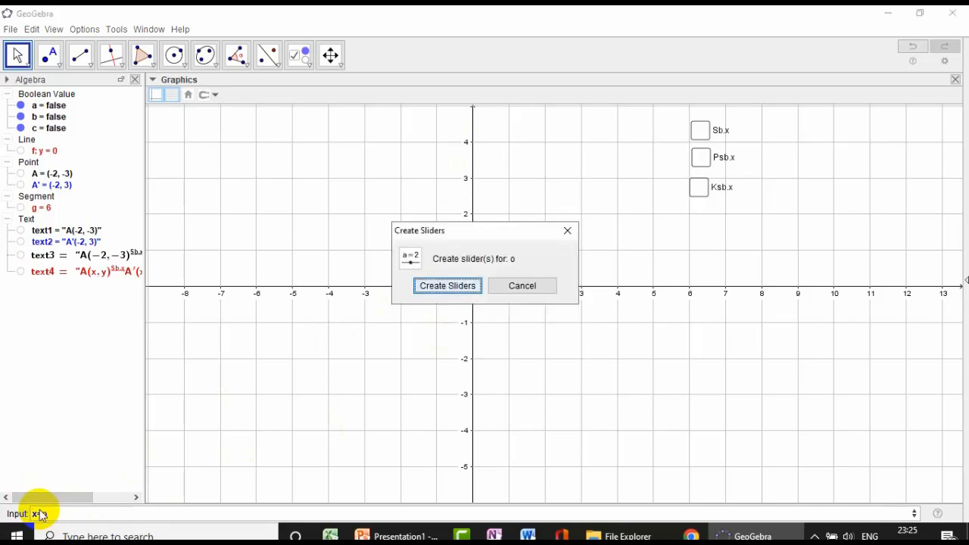
left_click(535, 295)
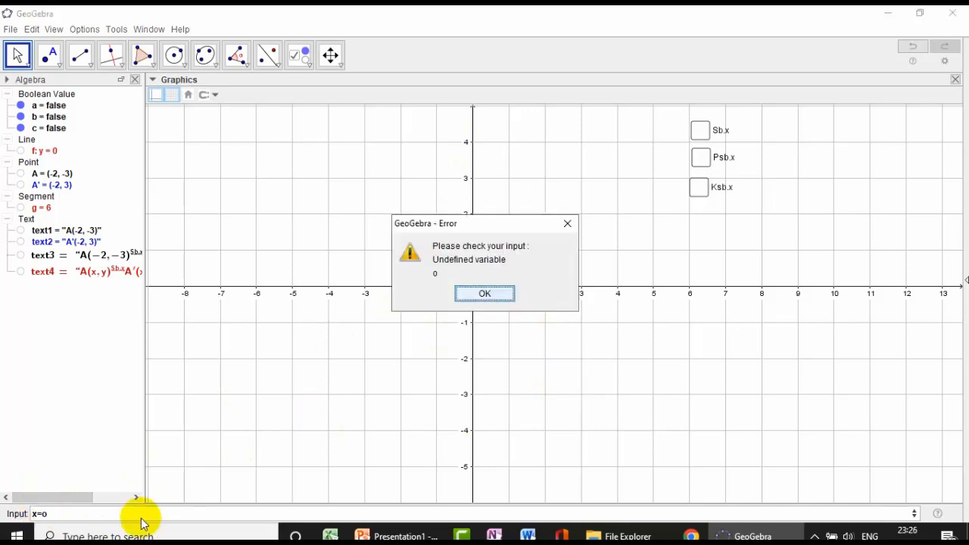
left_click(492, 292)
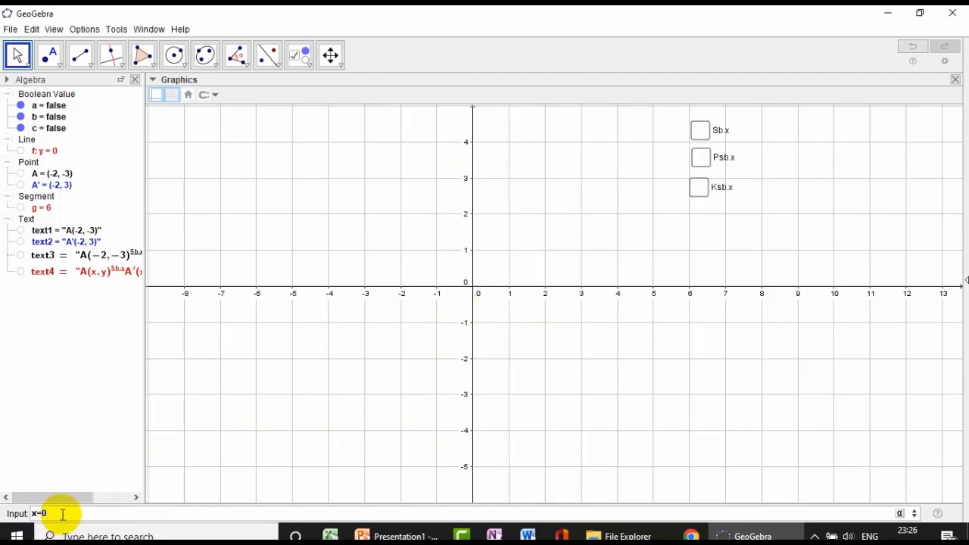
- Add the line x = 0 and style it as a slightly thicker blue solid line
key("Return")
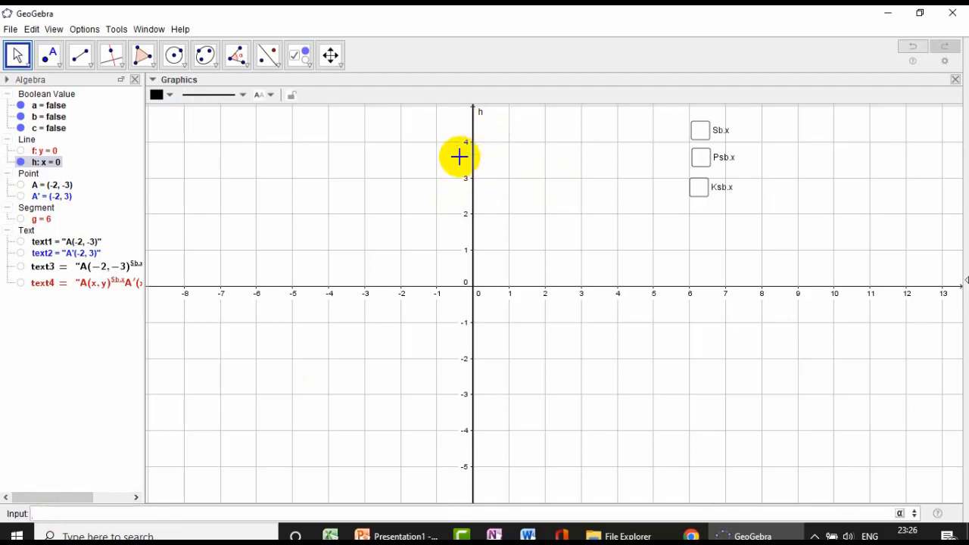
left_click(172, 99)
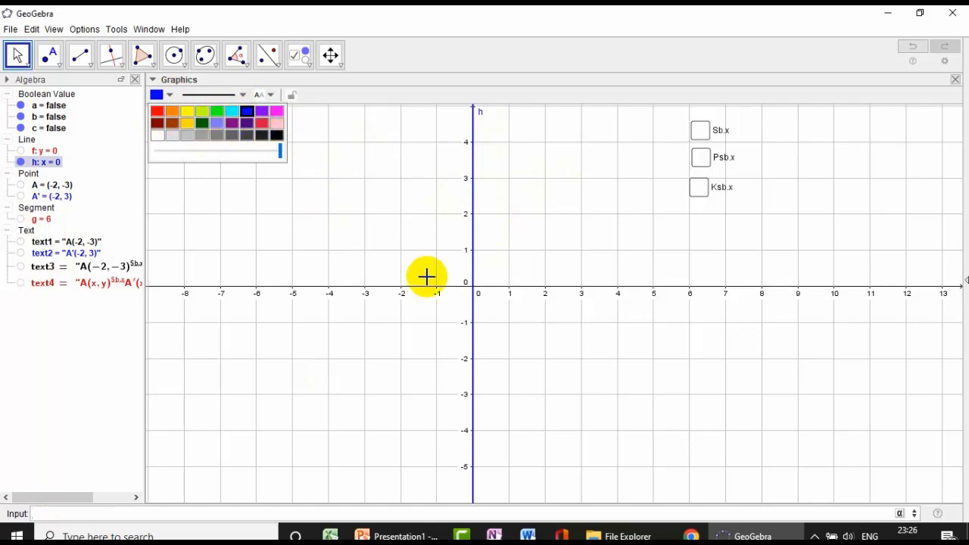
left_click(209, 96)
left_click(193, 200)
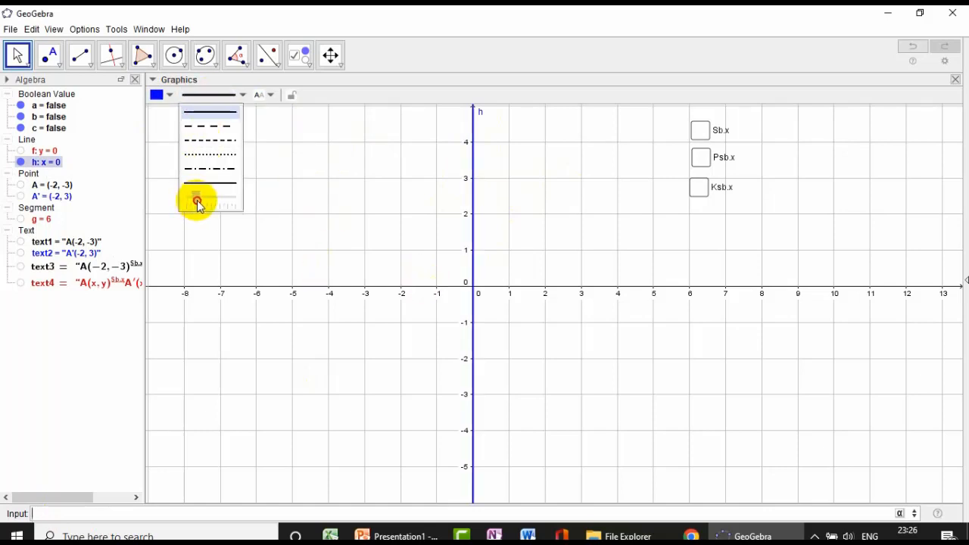
left_click(170, 95)
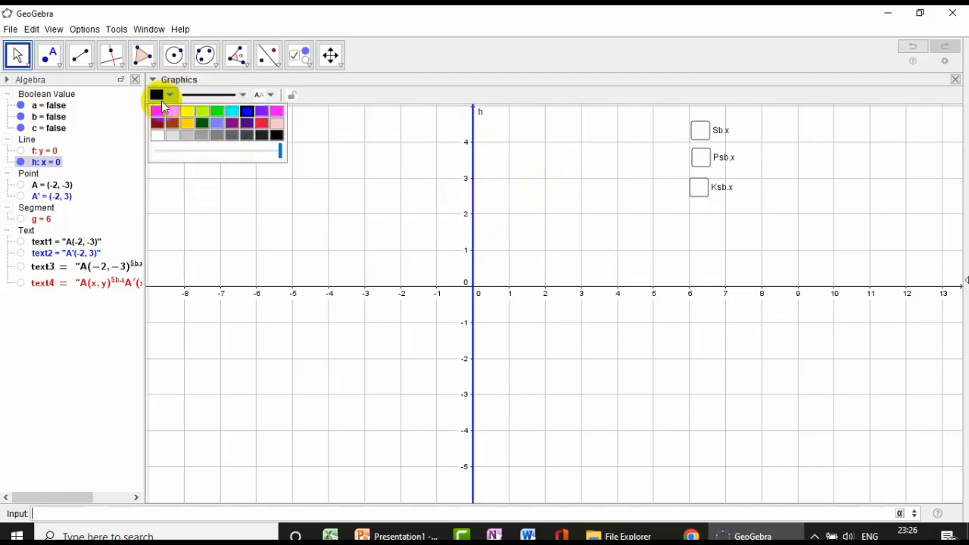
left_click(157, 95)
left_click(508, 168)
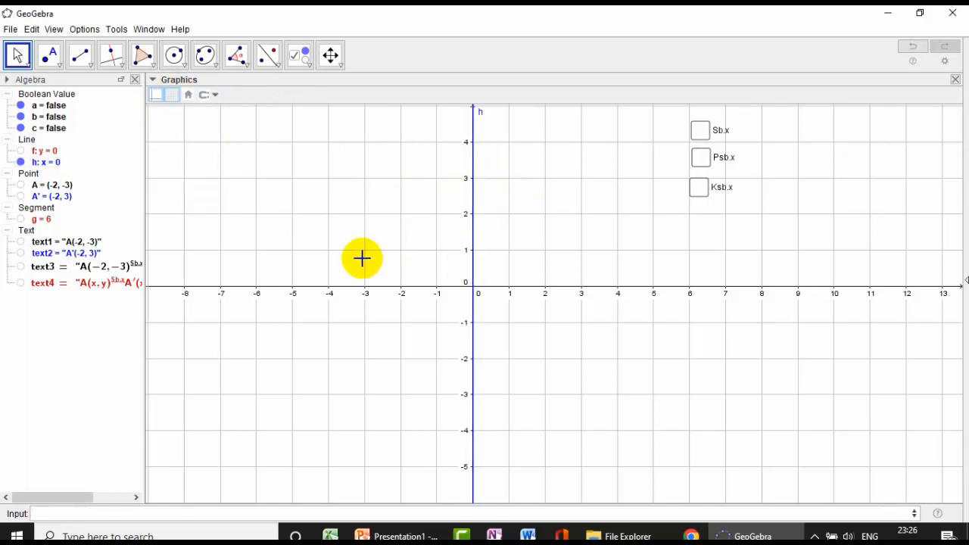
left_click(474, 178)
left_click(227, 98)
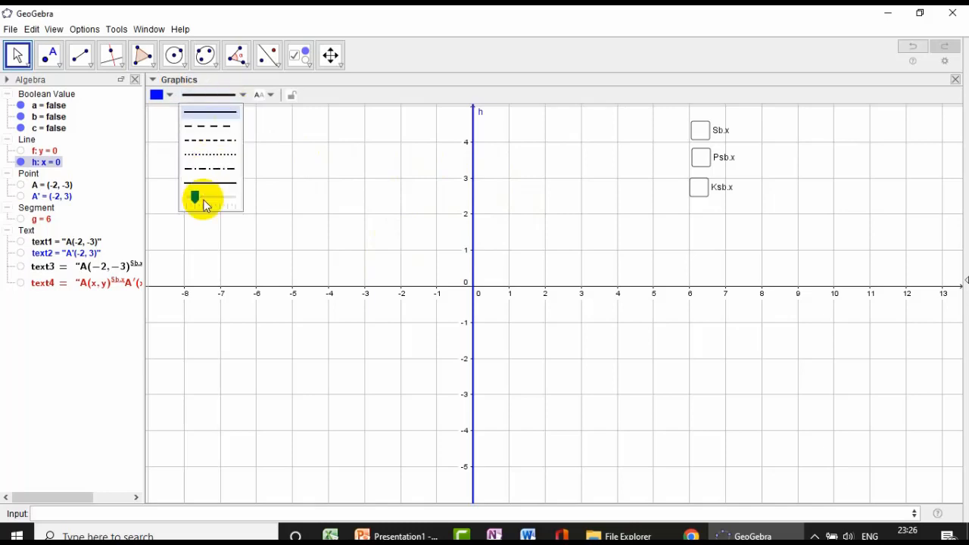
left_click_drag(194, 198, 200, 199)
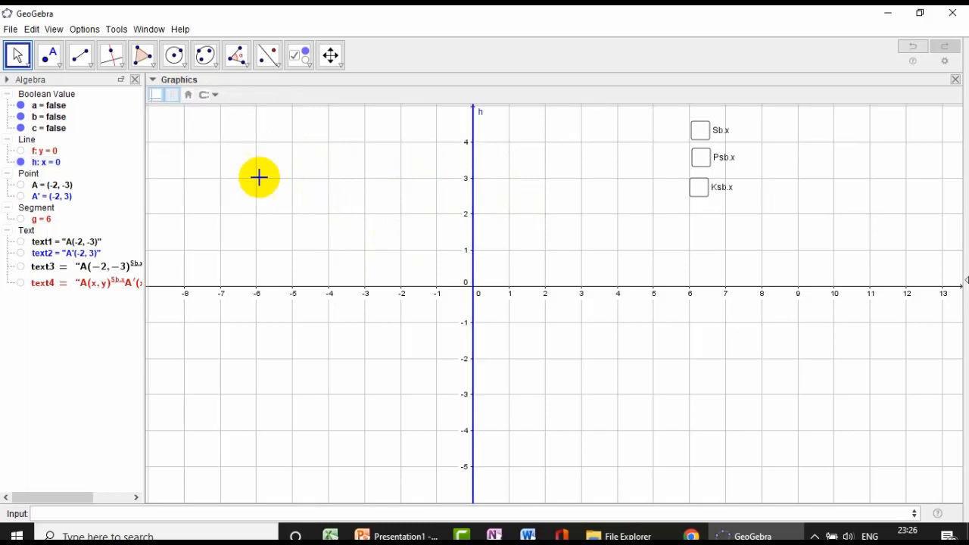
left_click(51, 55)
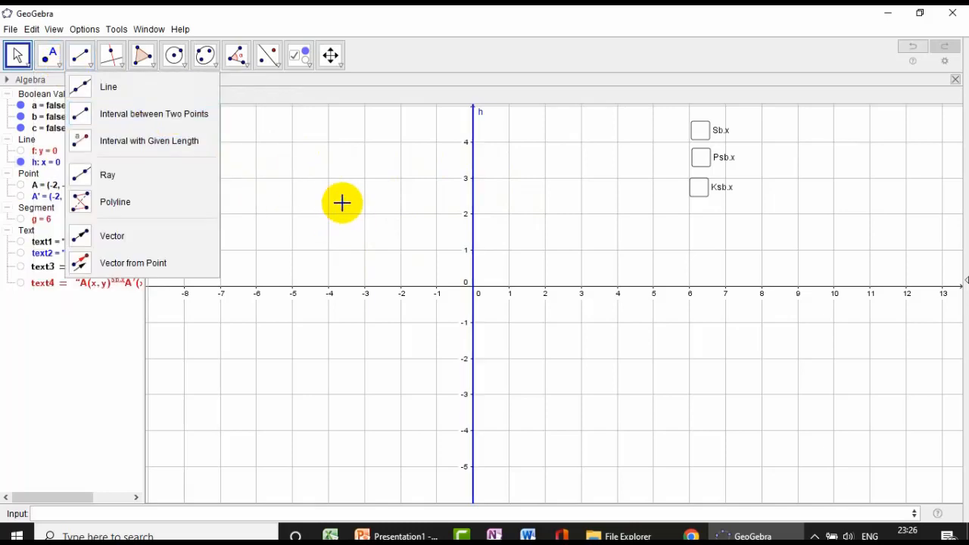
left_click(364, 215)
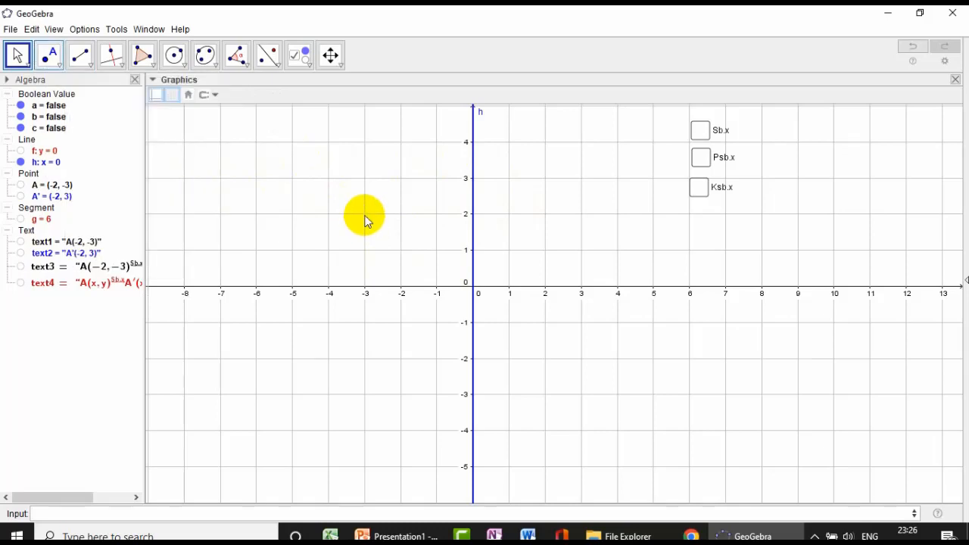
- Plot a new point B at (-3, 2)
left_click(58, 69)
left_click(57, 82)
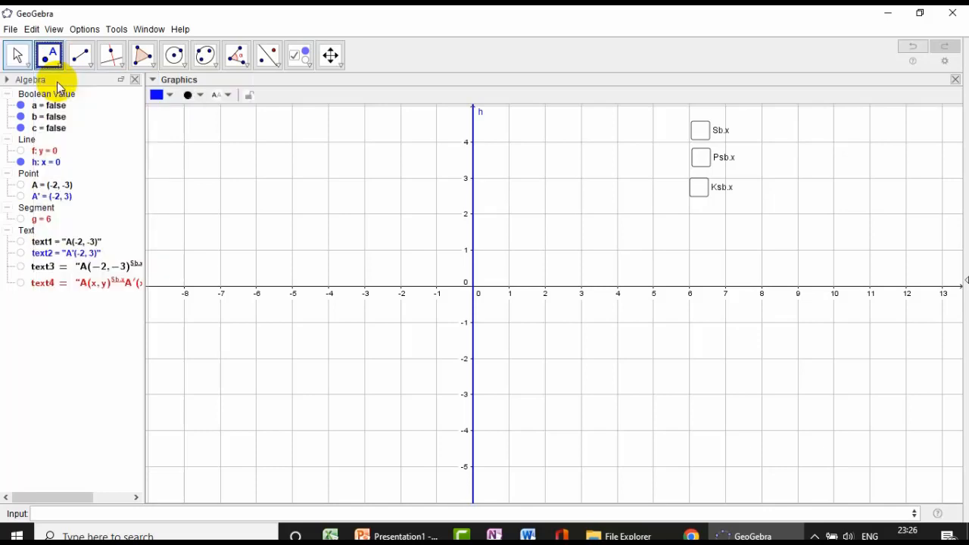
left_click(364, 214)
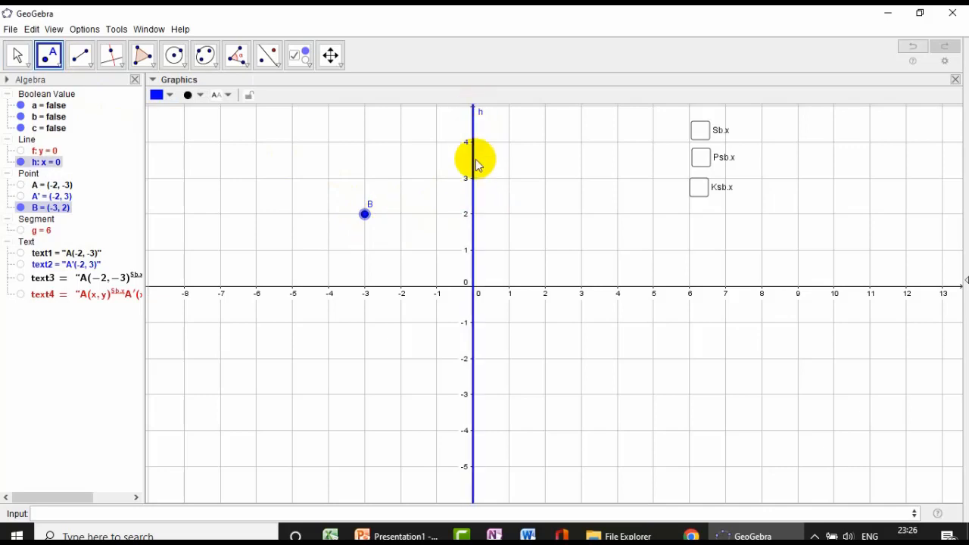
- Reflect point B in the line x = 0
left_click(275, 54)
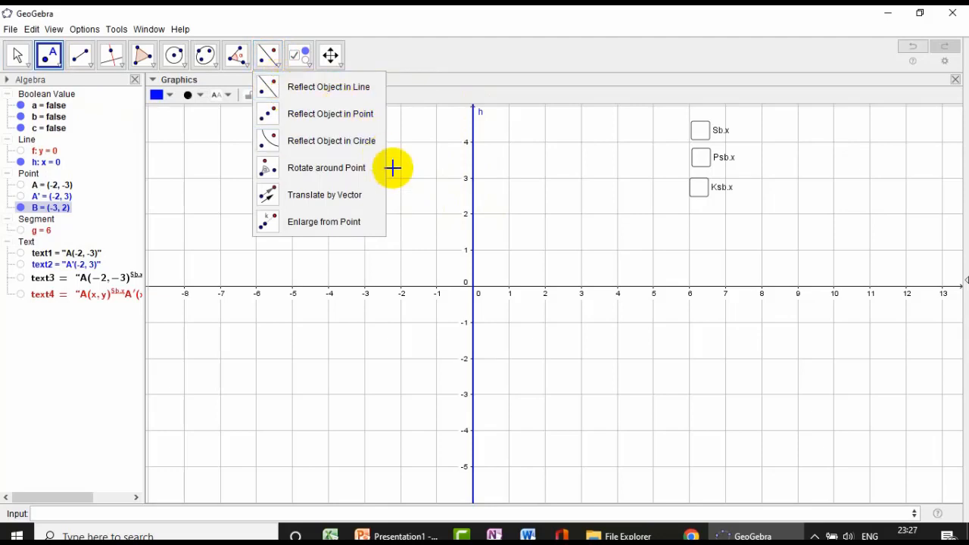
left_click(328, 88)
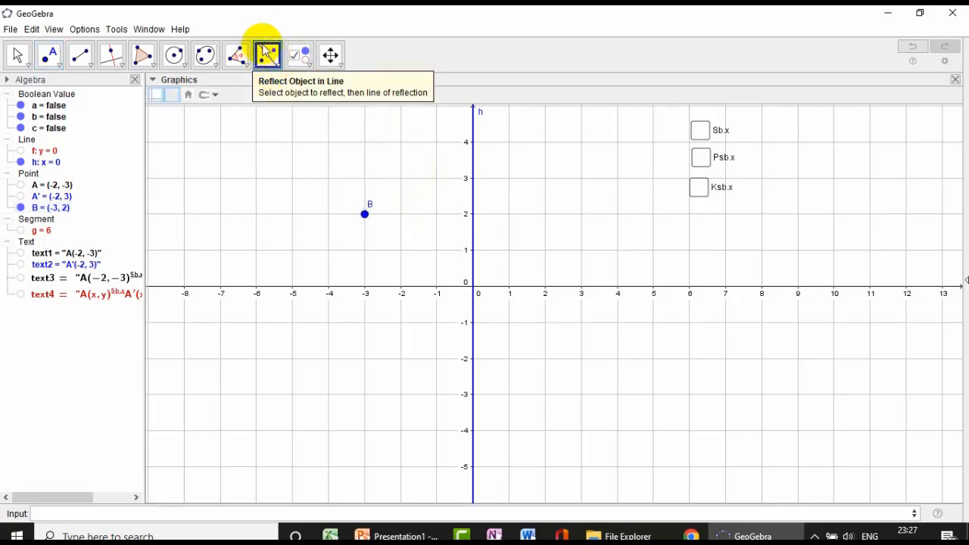
left_click(366, 221)
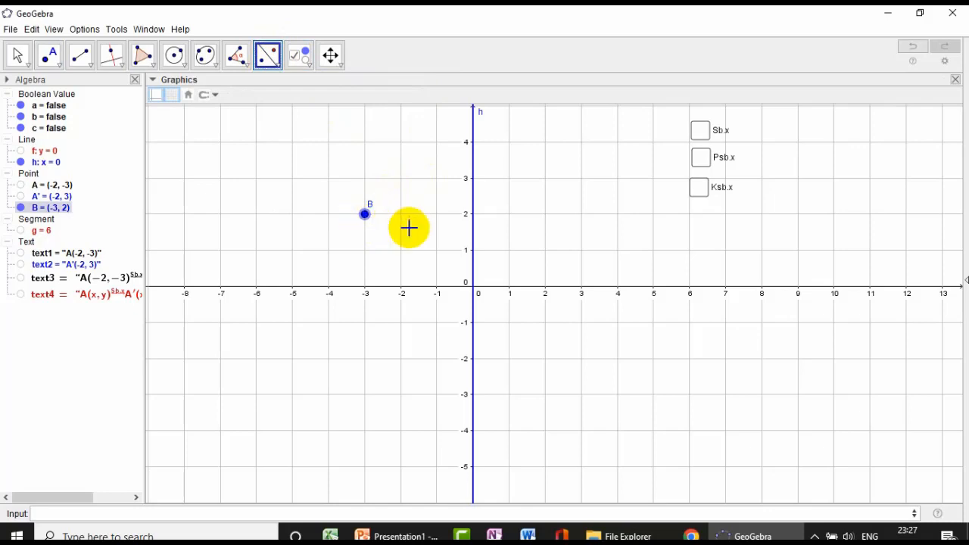
left_click(473, 224)
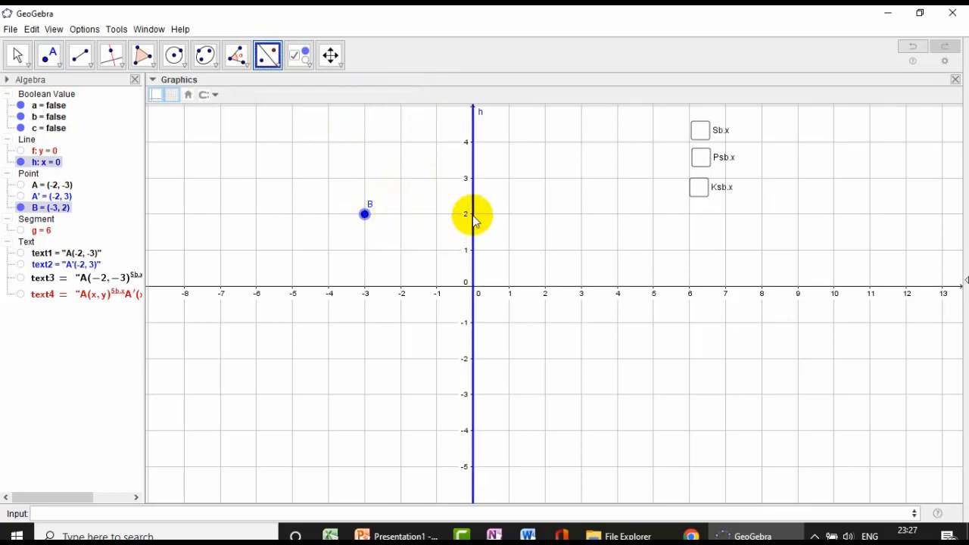
left_click(474, 216)
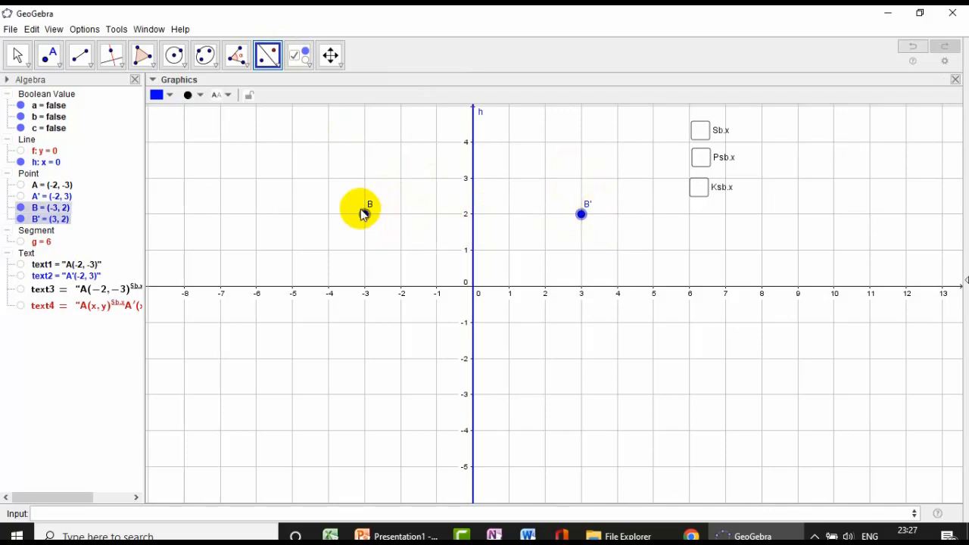
- Draw a segment joining point B to its image B'
left_click(85, 57)
left_click(103, 116)
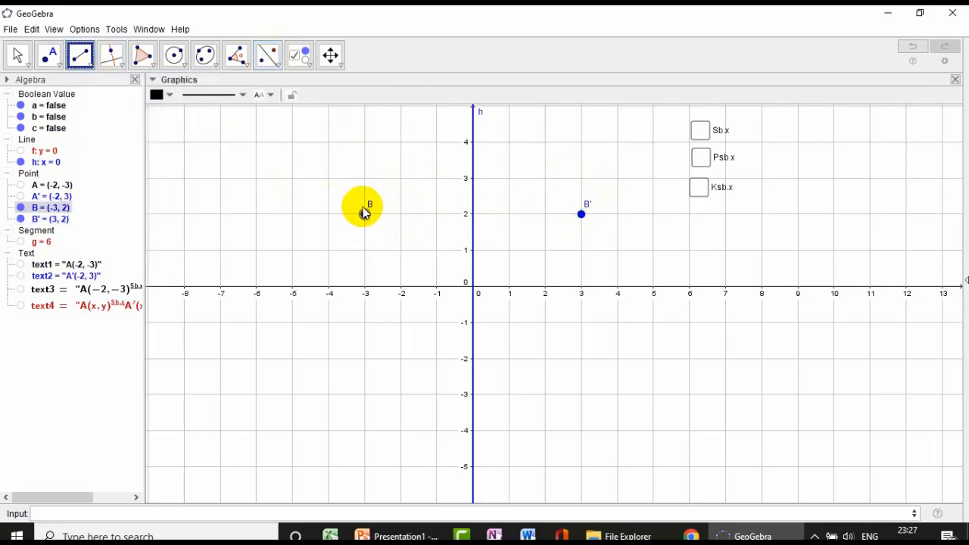
left_click(364, 213)
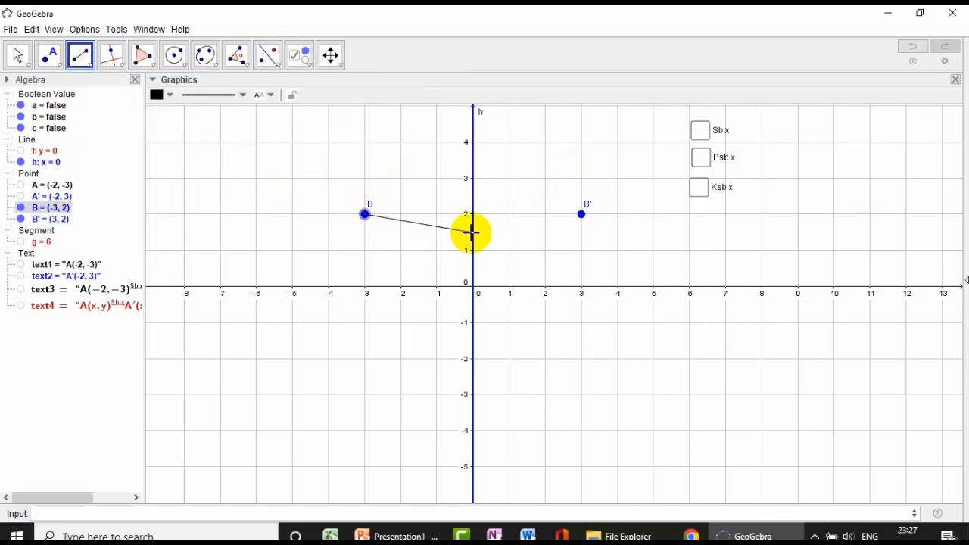
left_click(580, 215)
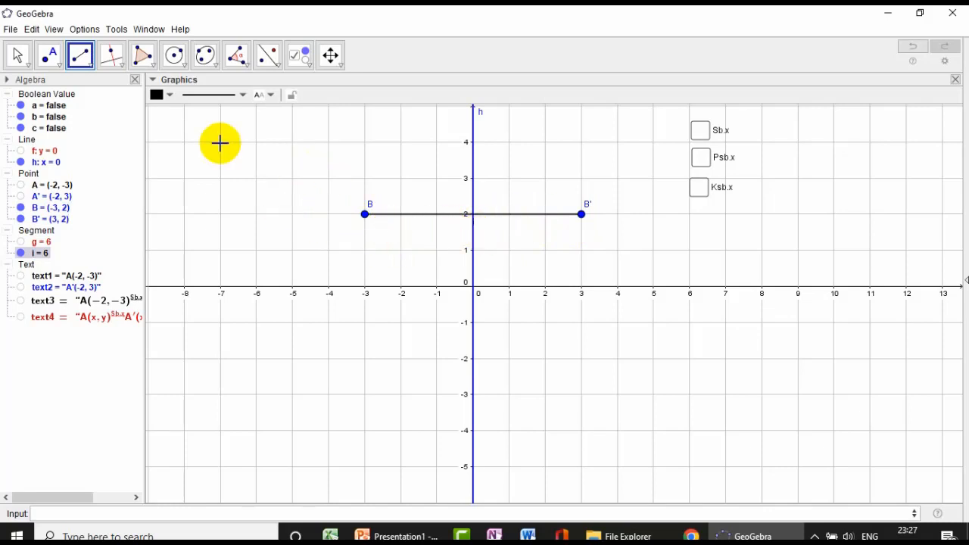
- Style the segment between B and B' as a slightly thicker red line with short dashes
left_click(13, 57)
left_click(455, 214)
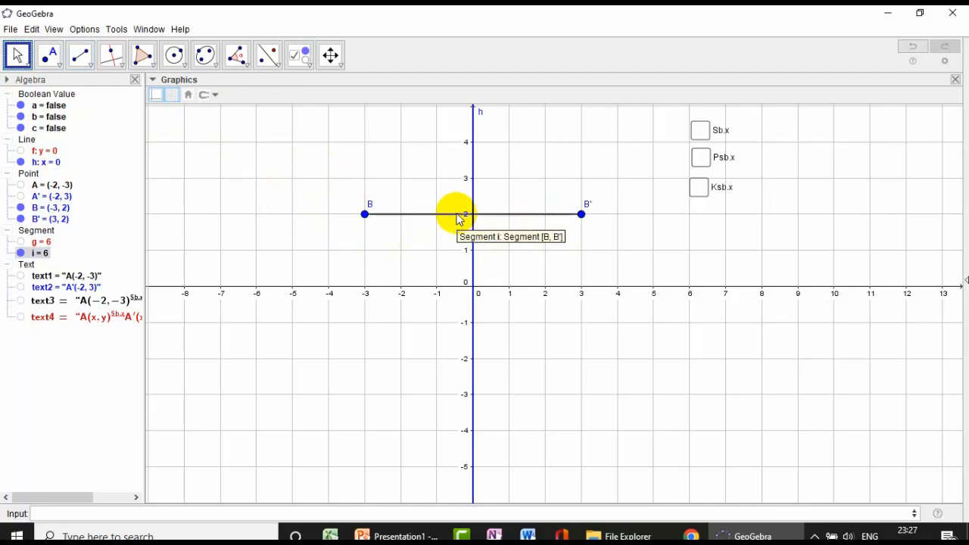
left_click(174, 99)
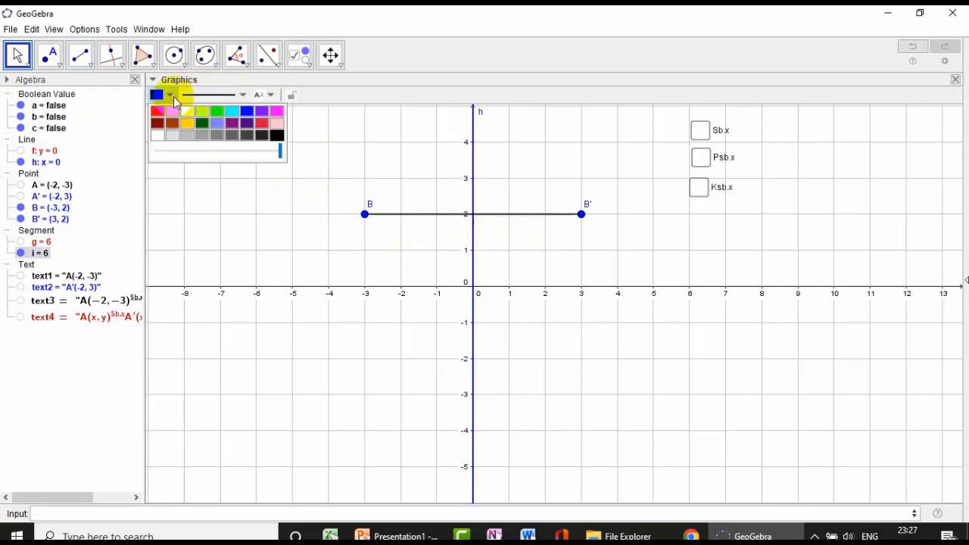
left_click(157, 118)
left_click(199, 97)
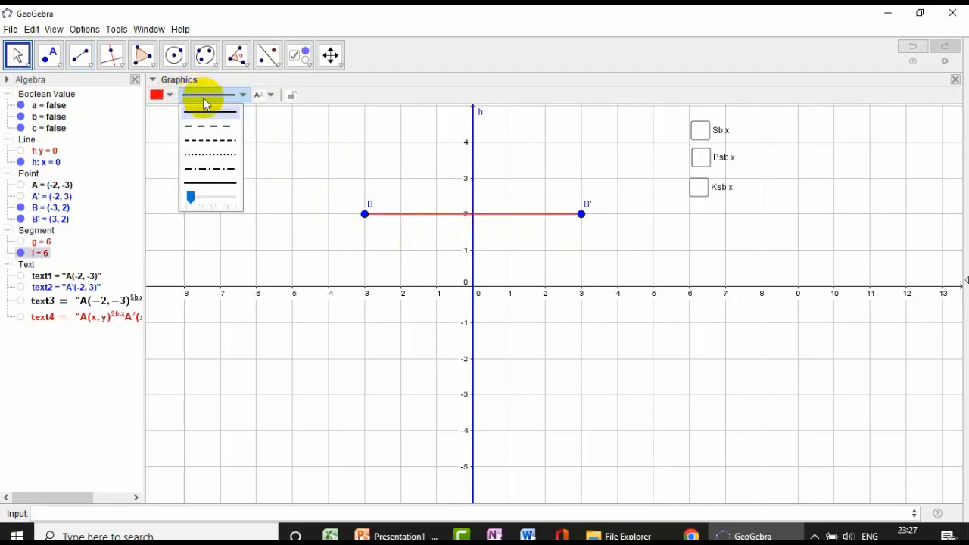
left_click(222, 142)
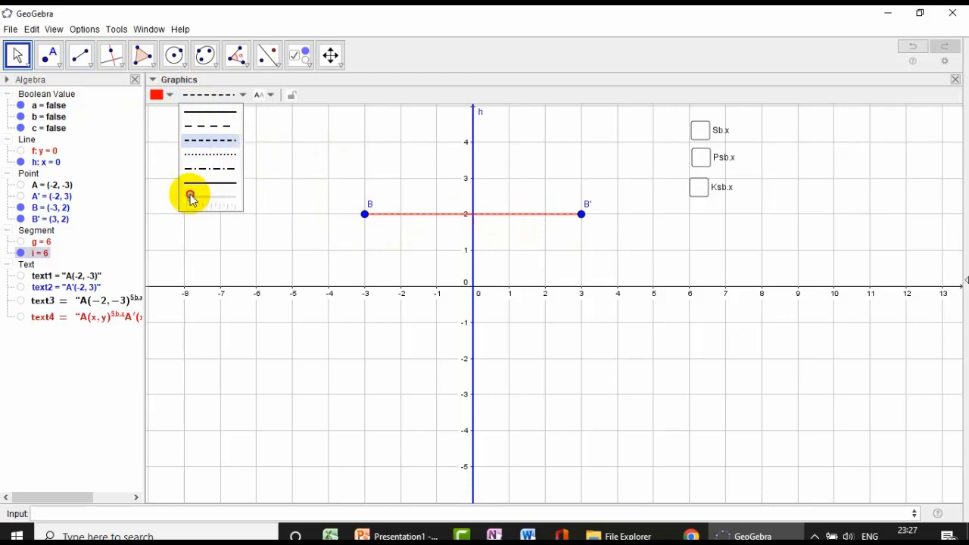
left_click_drag(191, 198, 203, 201)
left_click(290, 175)
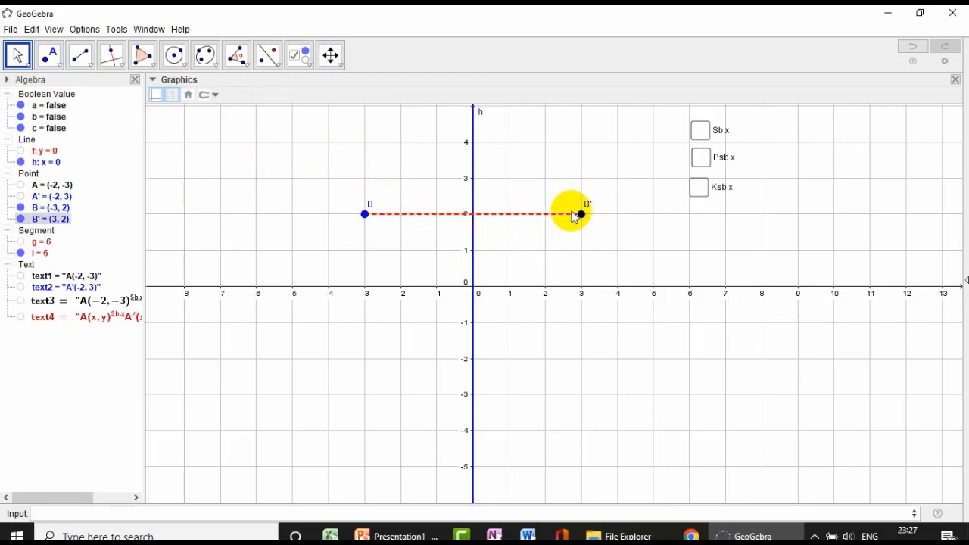
- Add a text label made of the letter B and the linked coordinates of point B, placed just above that point
left_click(304, 57)
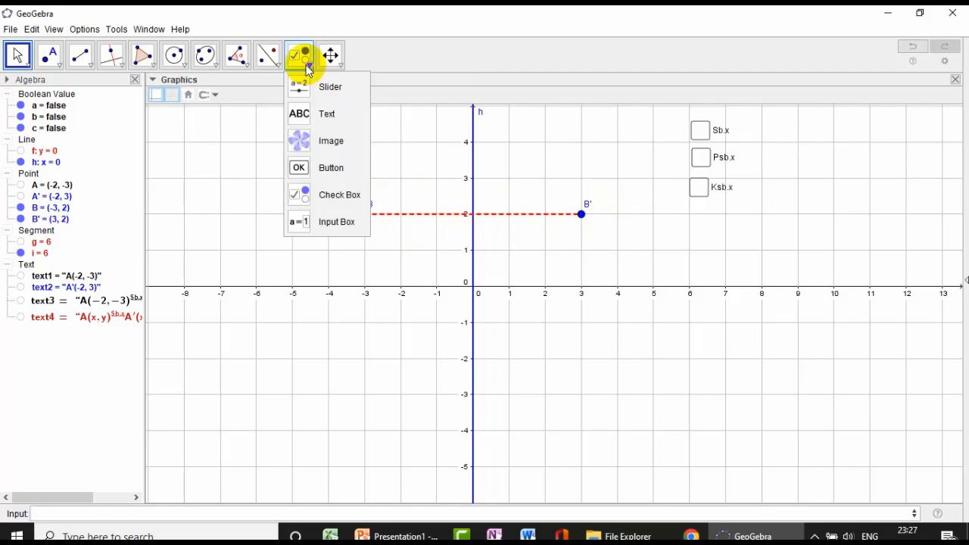
left_click(316, 115)
left_click(382, 190)
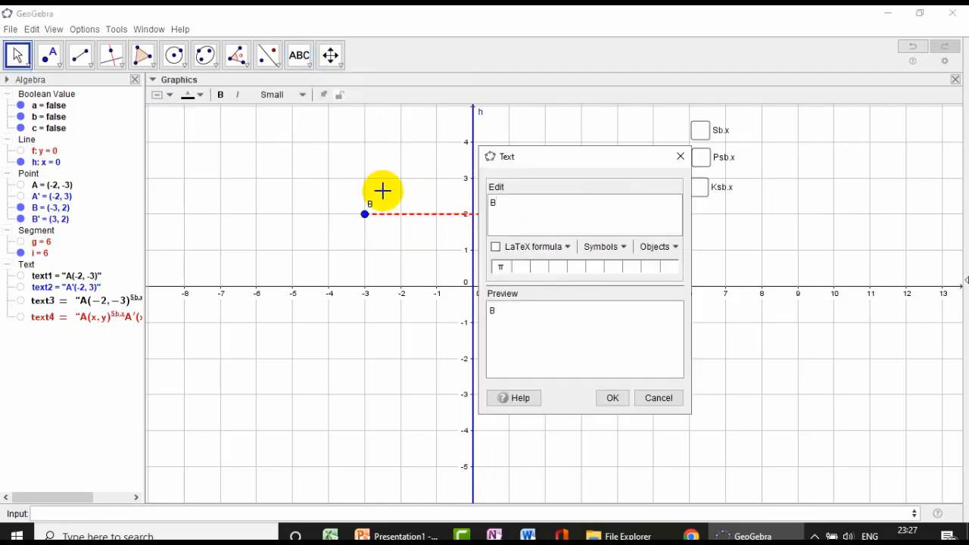
left_click(653, 246)
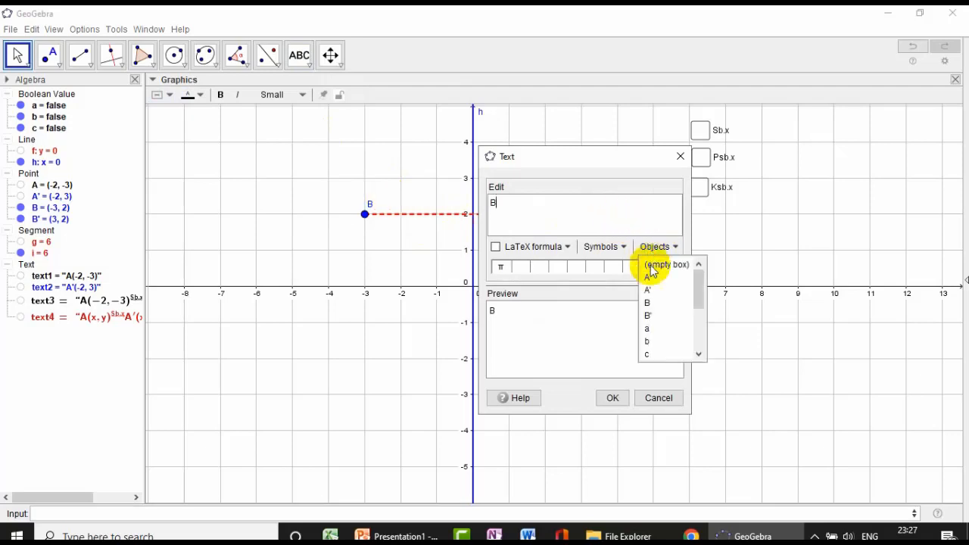
left_click(651, 304)
left_click(615, 401)
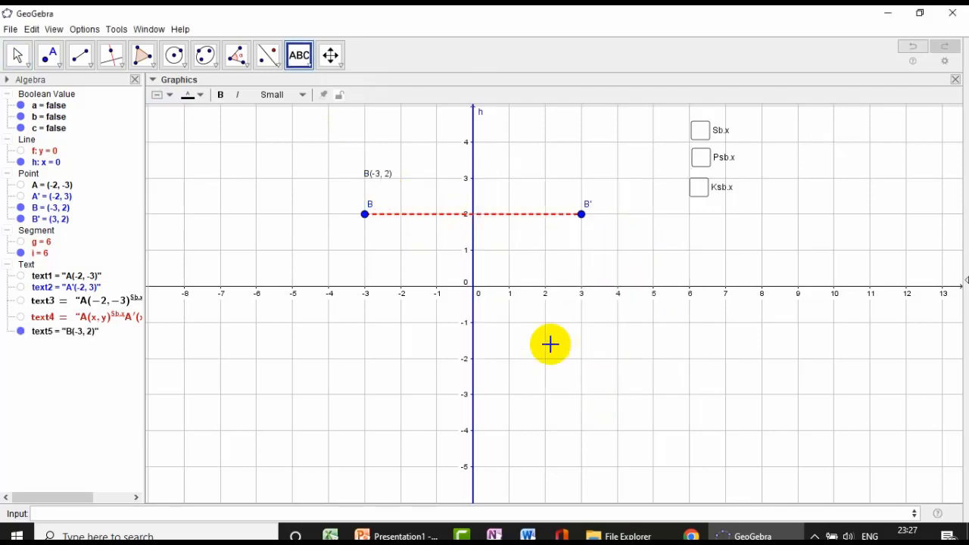
left_click(28, 65)
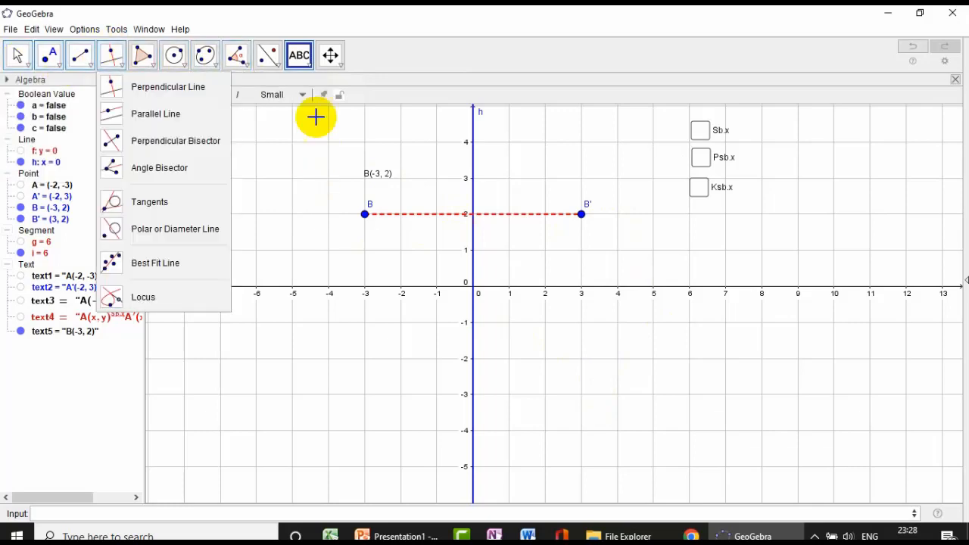
left_click_drag(382, 181, 384, 191)
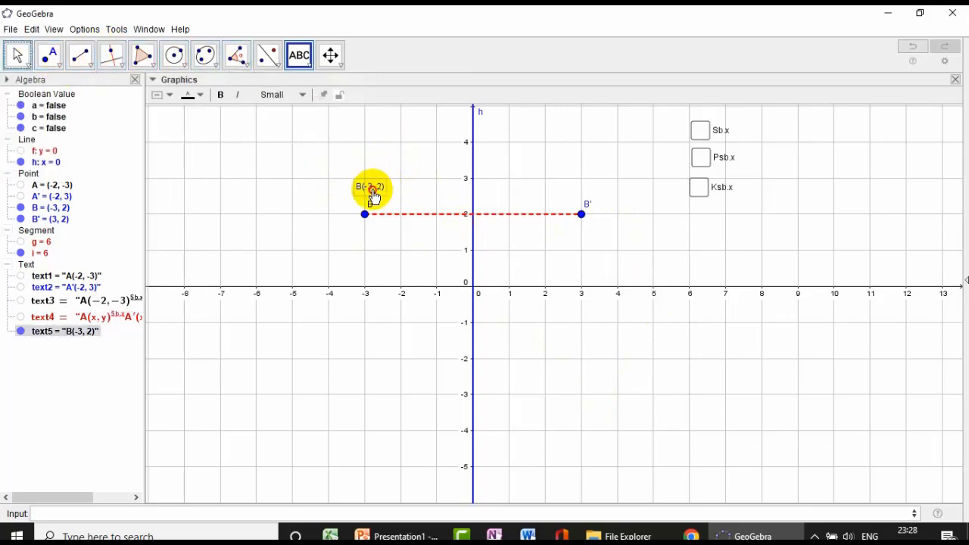
- Try to make the coordinate label of B large and bold, discarding the unwanted new text
left_click(293, 96)
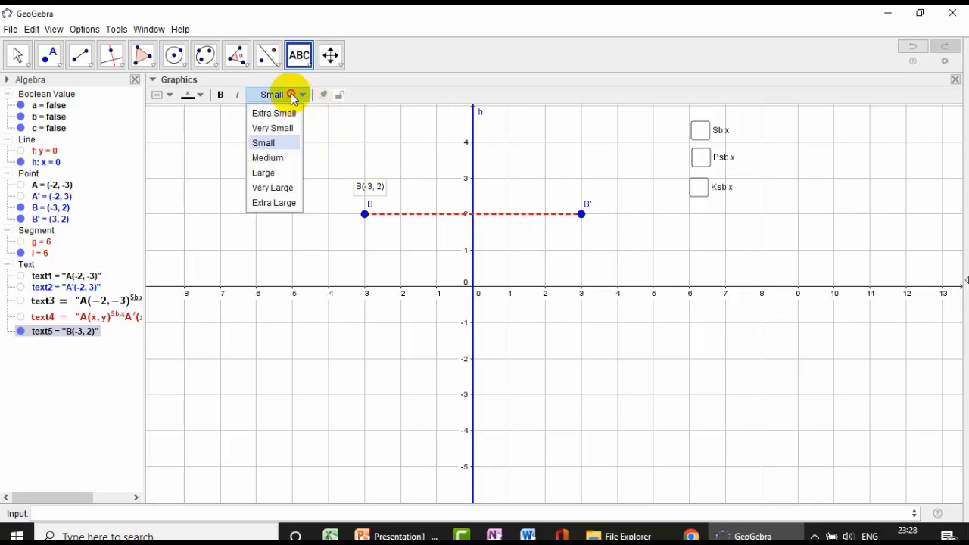
left_click(282, 173)
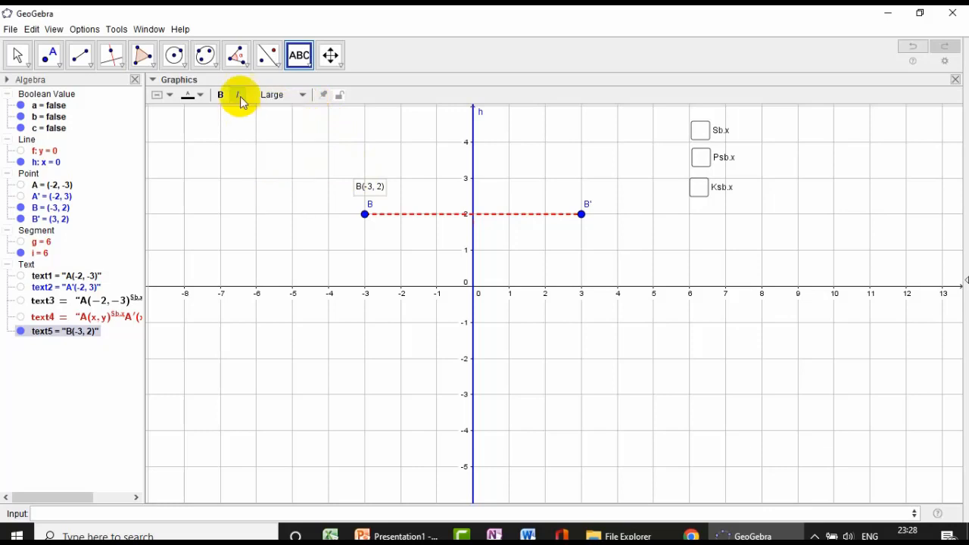
left_click(196, 96)
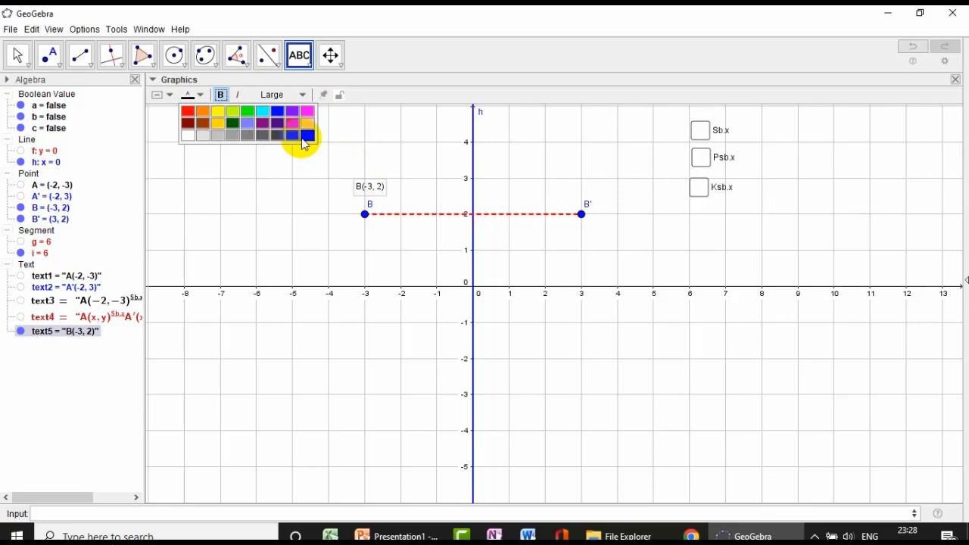
left_click(399, 142)
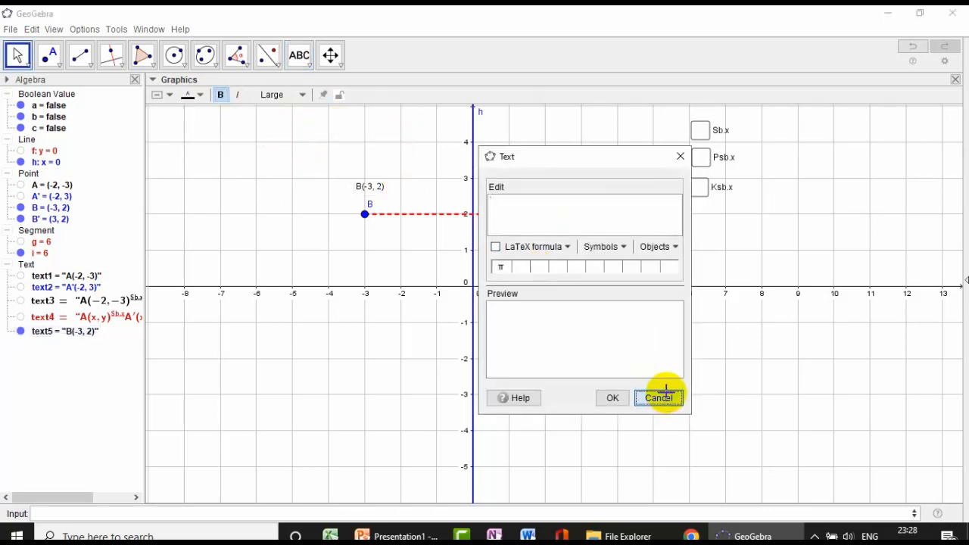
left_click(659, 397)
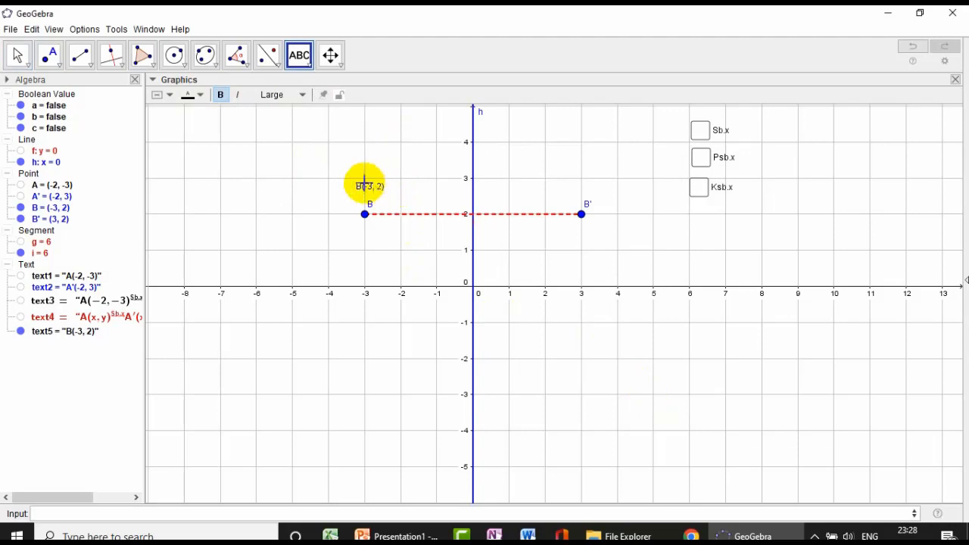
- Set the text size of the B(-3, 2) label to Large
left_click(17, 54)
left_click(381, 187)
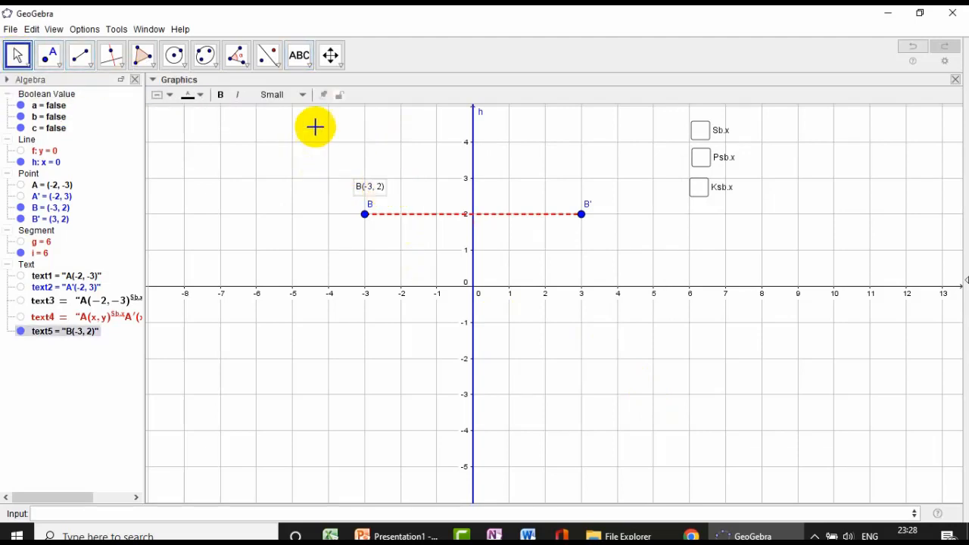
left_click(285, 95)
left_click(265, 172)
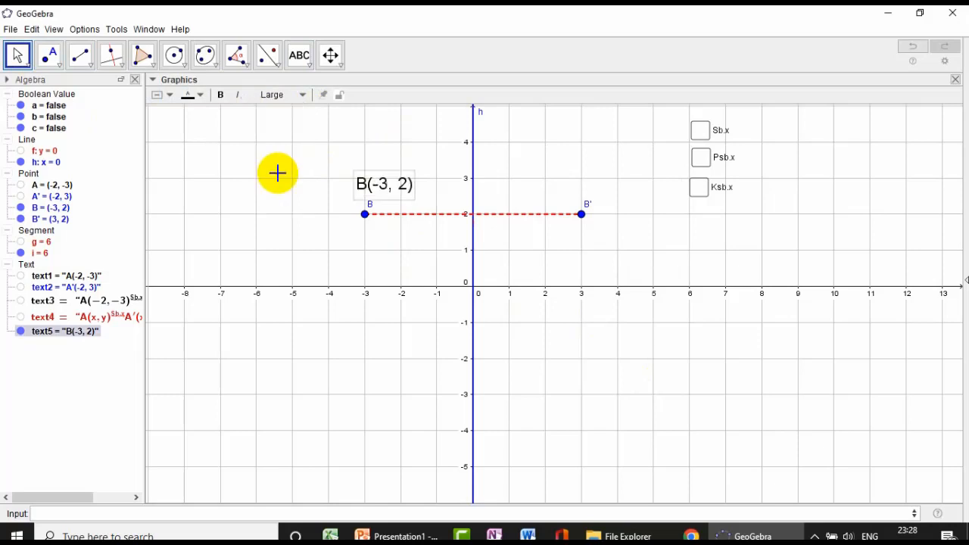
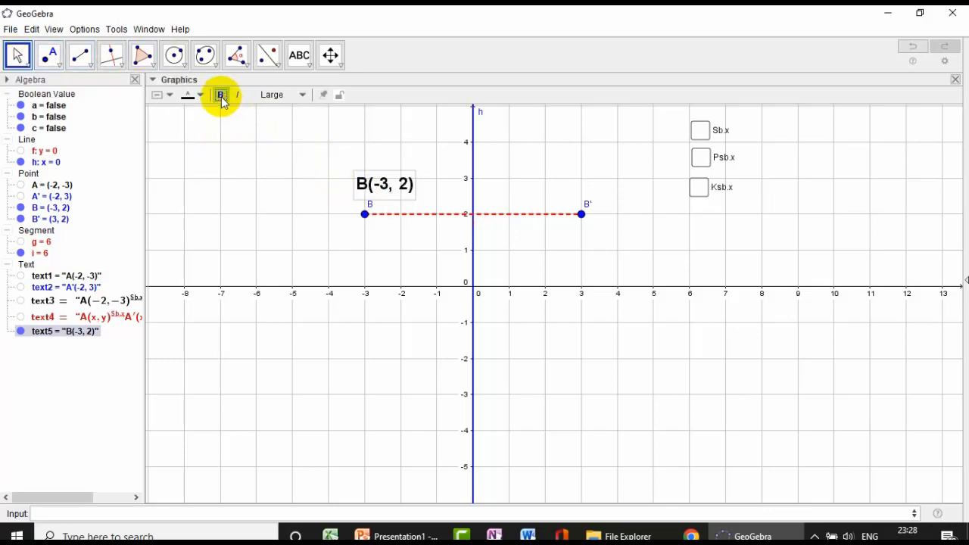
- Hide the name label of point B and place its coordinate text just above the point
left_click_drag(390, 198, 375, 195)
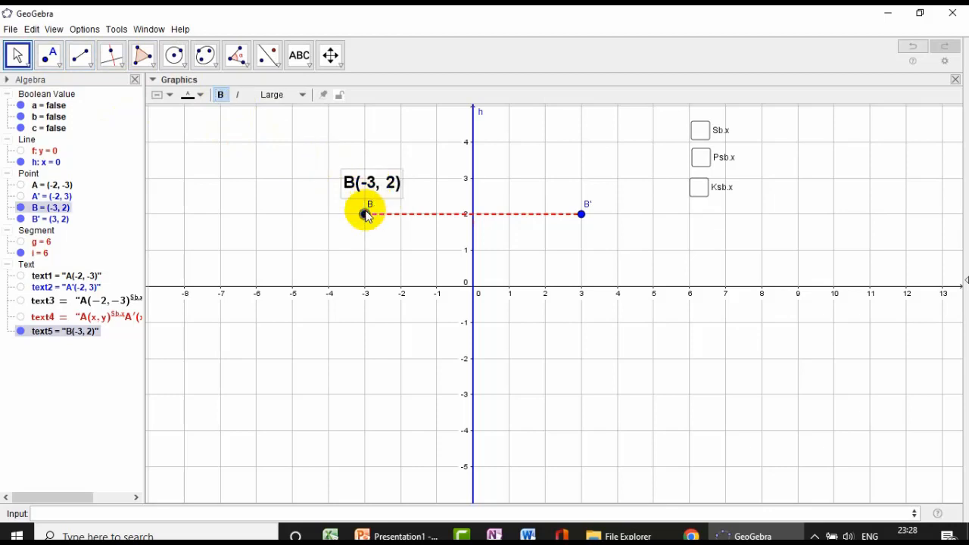
right_click(365, 215)
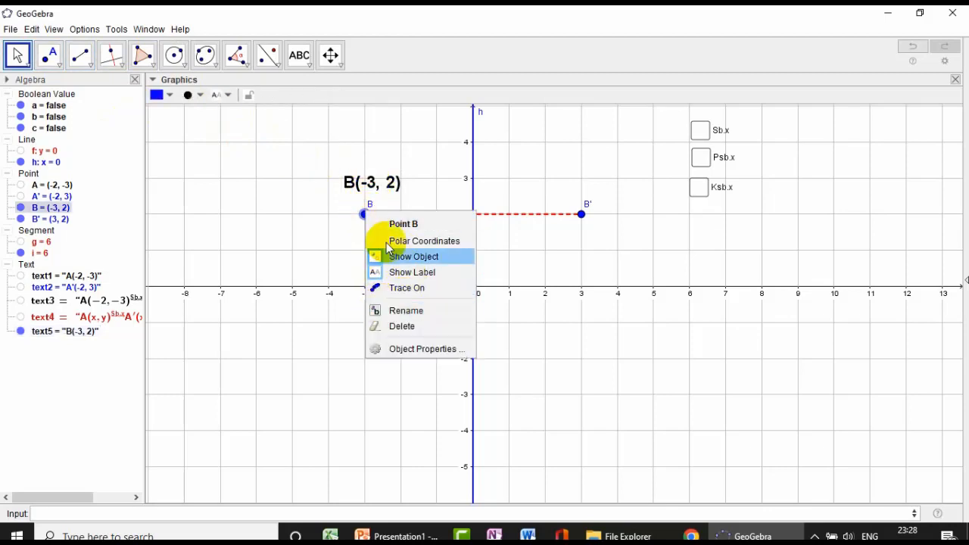
left_click(438, 349)
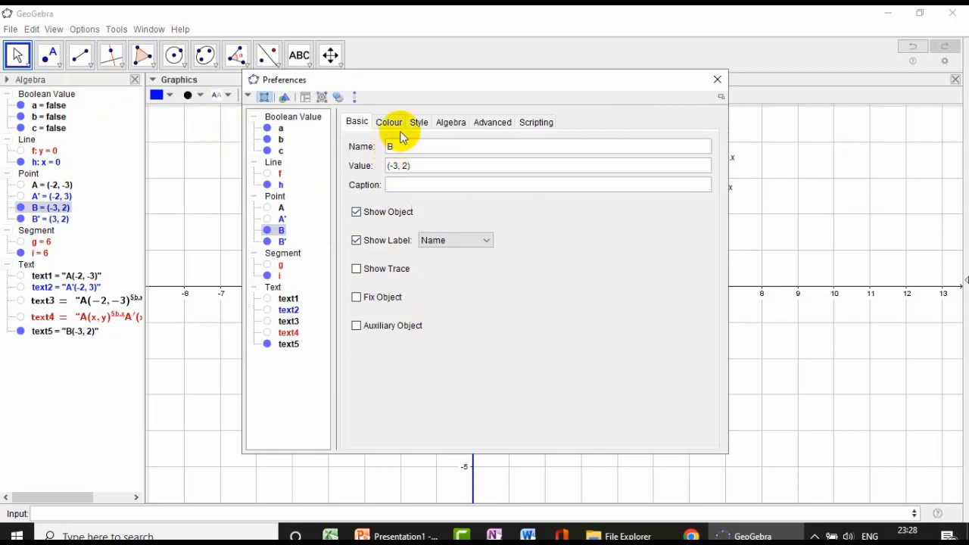
left_click(717, 79)
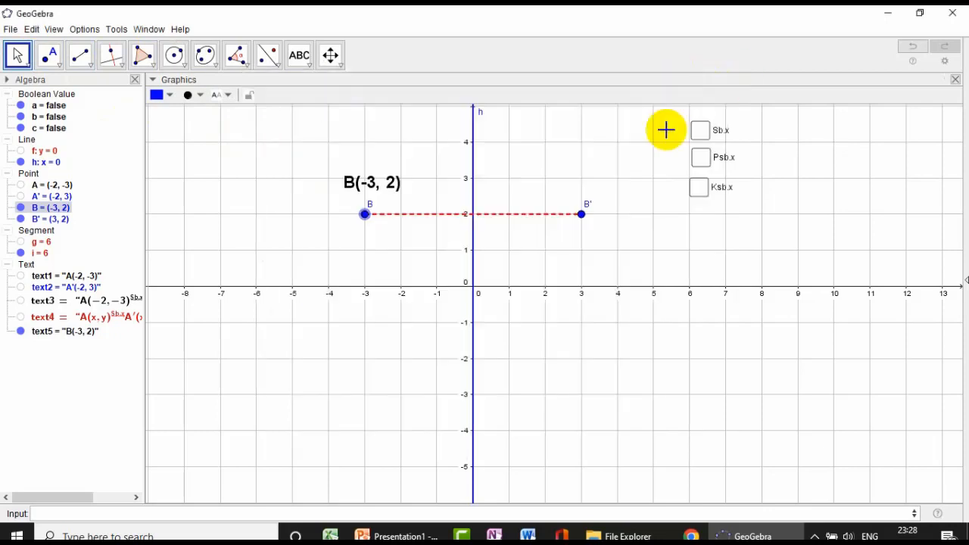
right_click(365, 215)
left_click(413, 277)
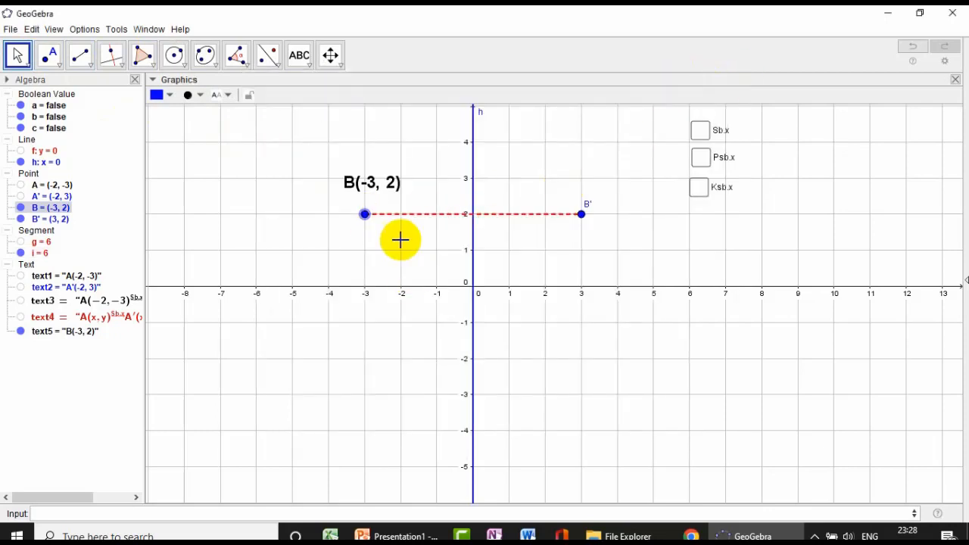
left_click(378, 185)
left_click_drag(378, 185, 378, 194)
- Set the colour of point B to black
left_click(366, 215)
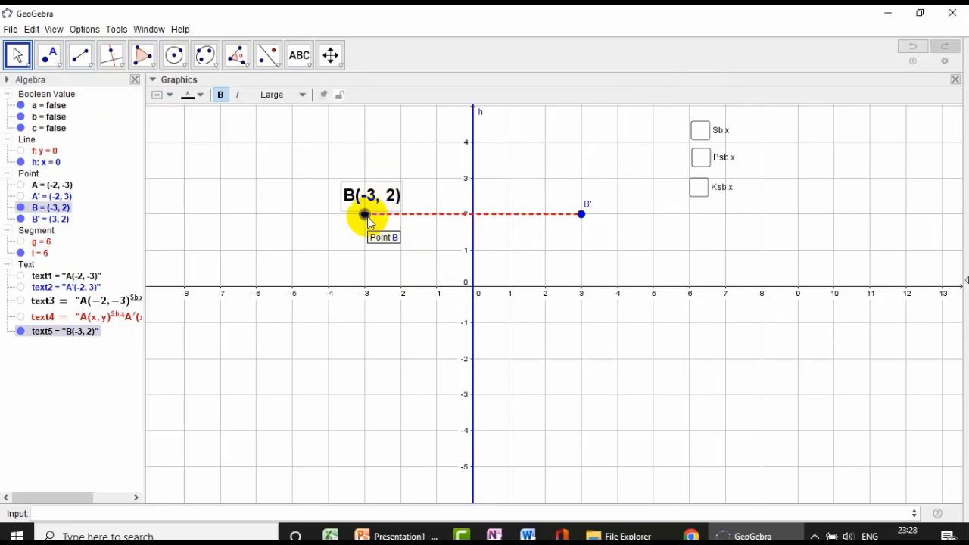
left_click(167, 96)
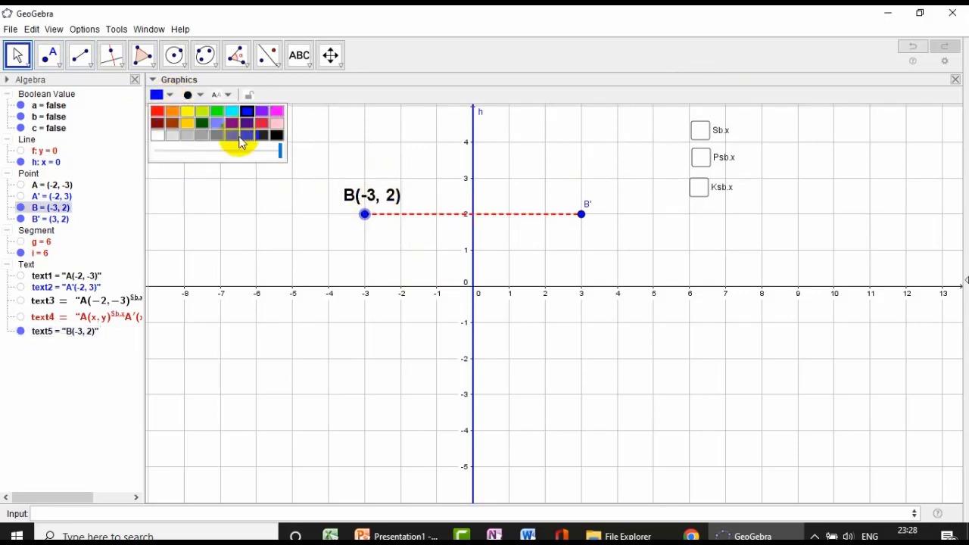
left_click(612, 171)
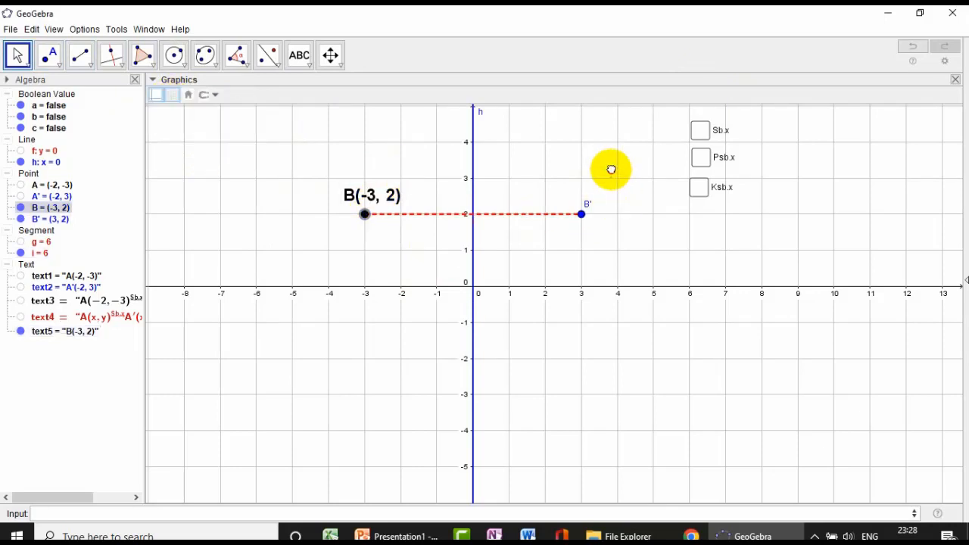
- Add a text label made of the letter B and the linked coordinates of B', placed just above B'
left_click(298, 53)
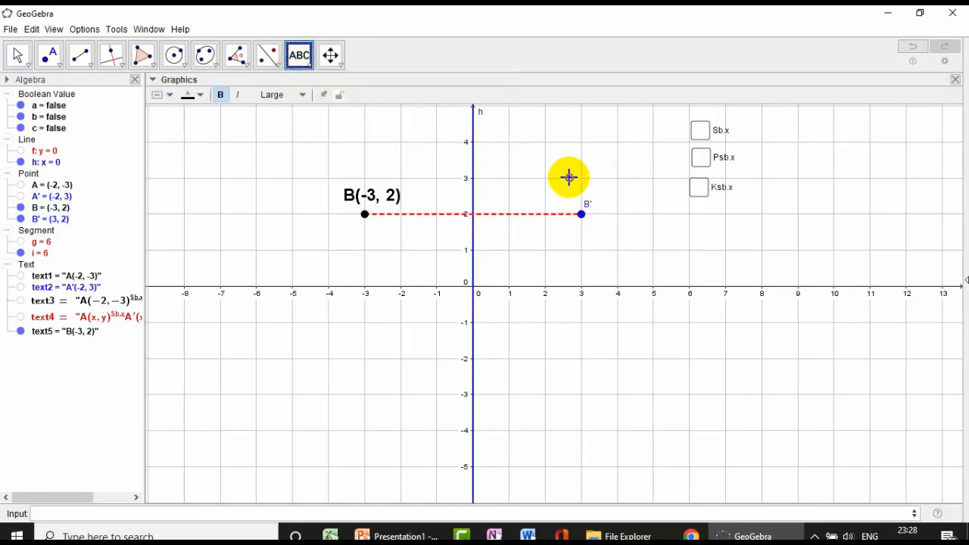
left_click(567, 177)
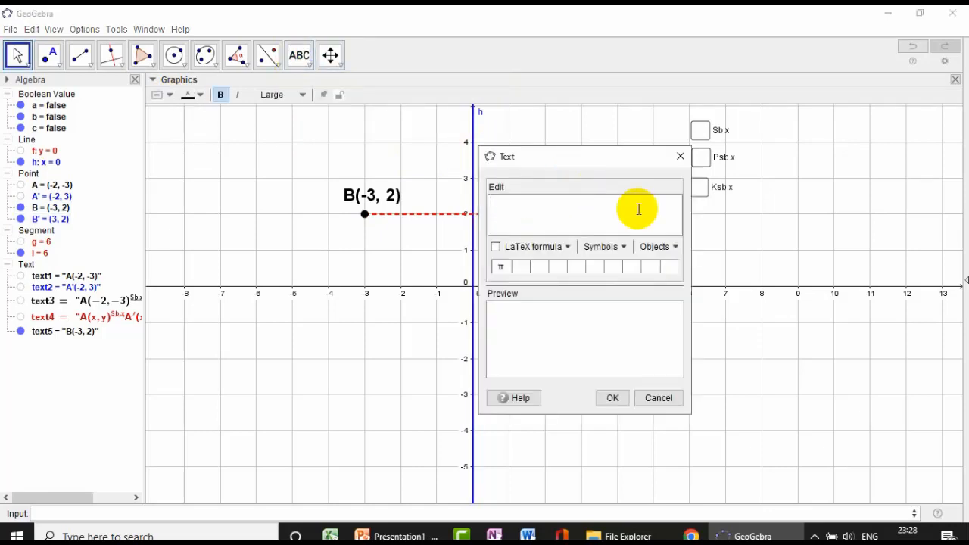
left_click(661, 246)
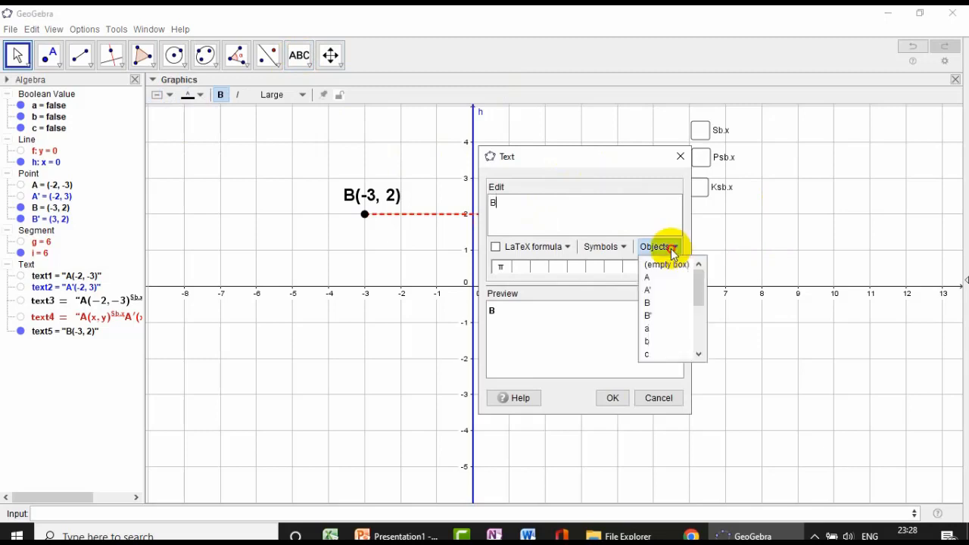
left_click(649, 316)
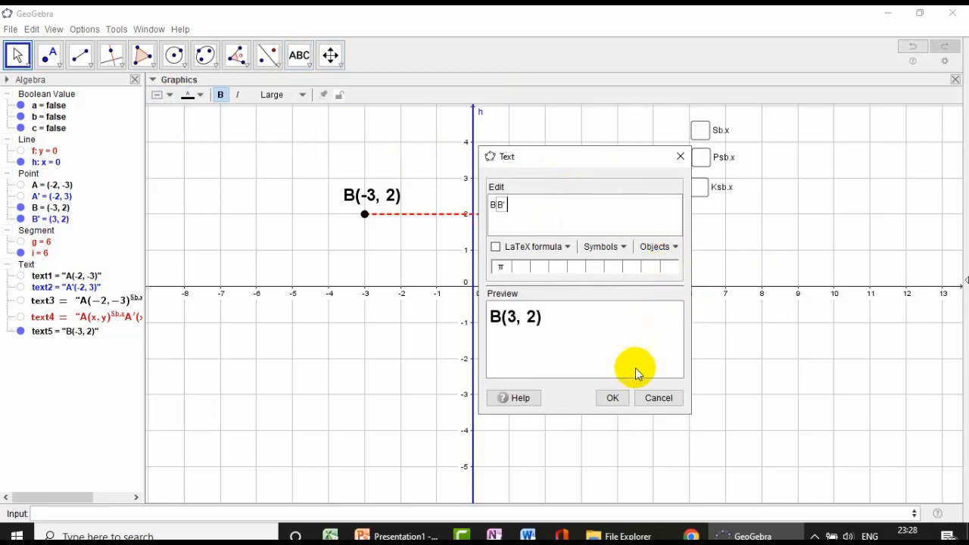
left_click(613, 398)
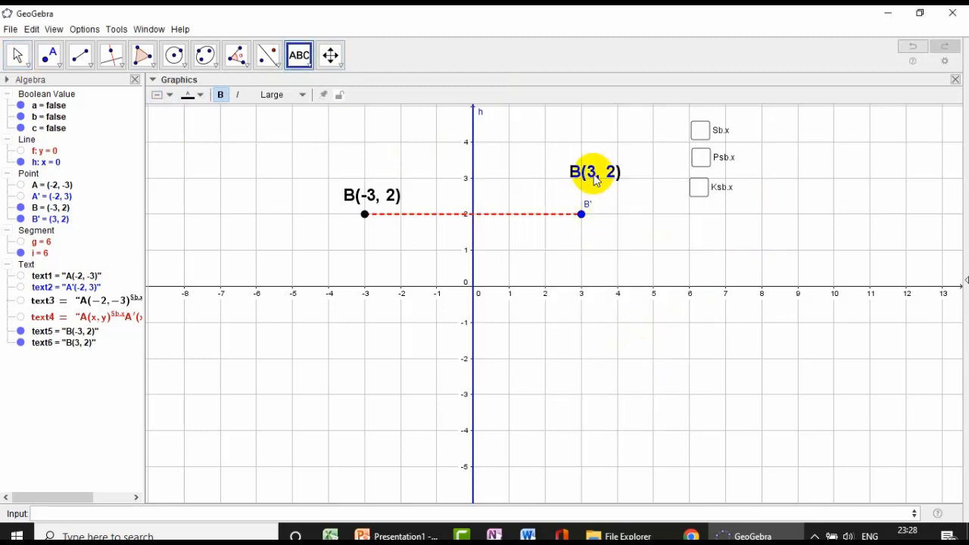
left_click_drag(595, 178, 585, 212)
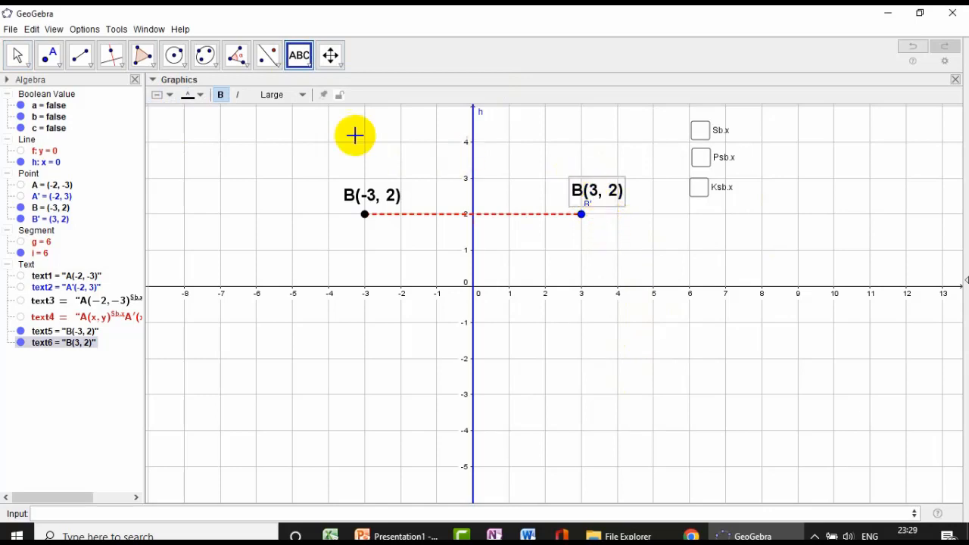
- Try to correct the text of the coordinate label above B' by editing it
left_click(18, 54)
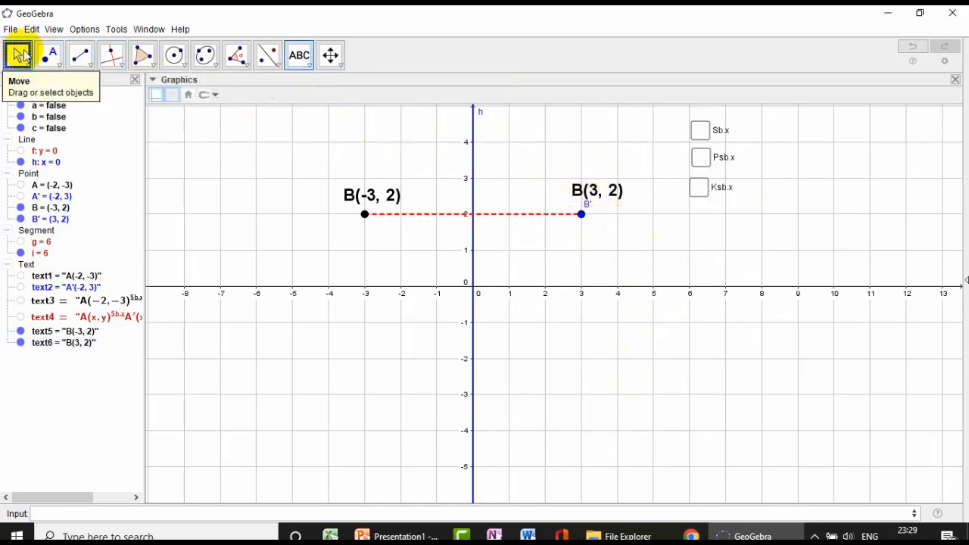
right_click(595, 194)
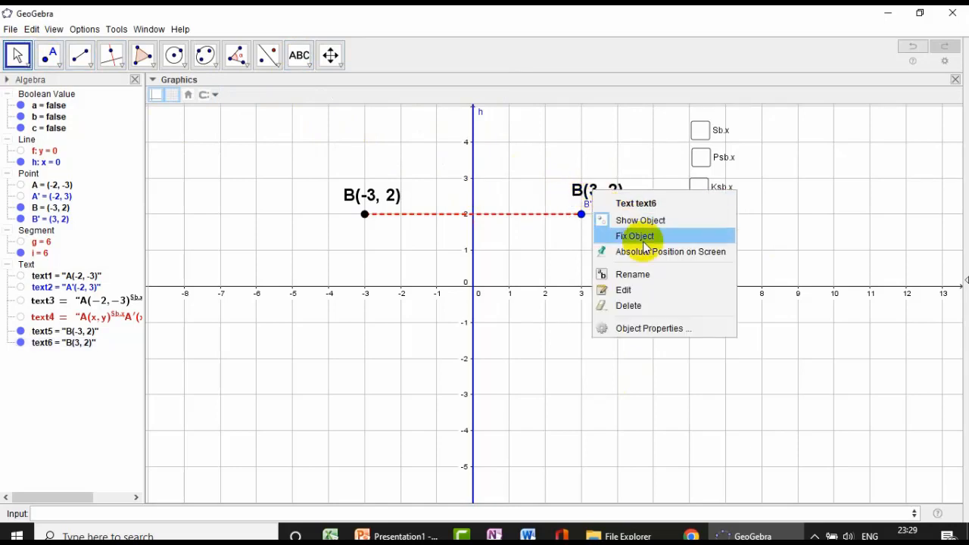
left_click(647, 293)
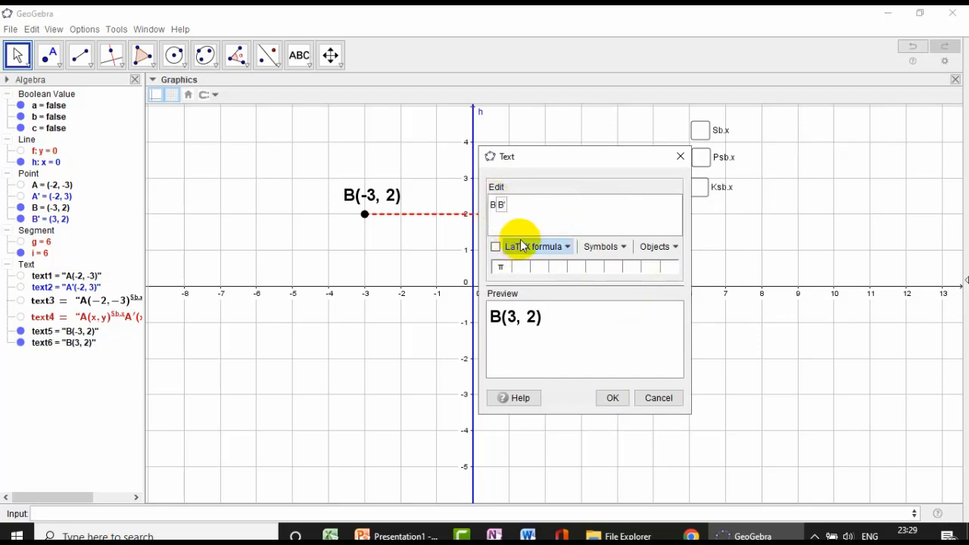
key("BackSpace")
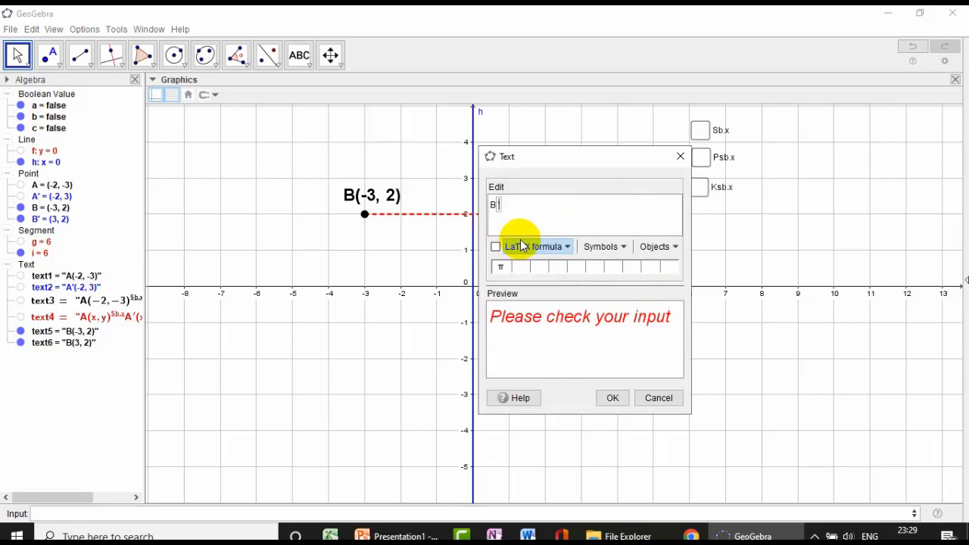
key("BackSpace")
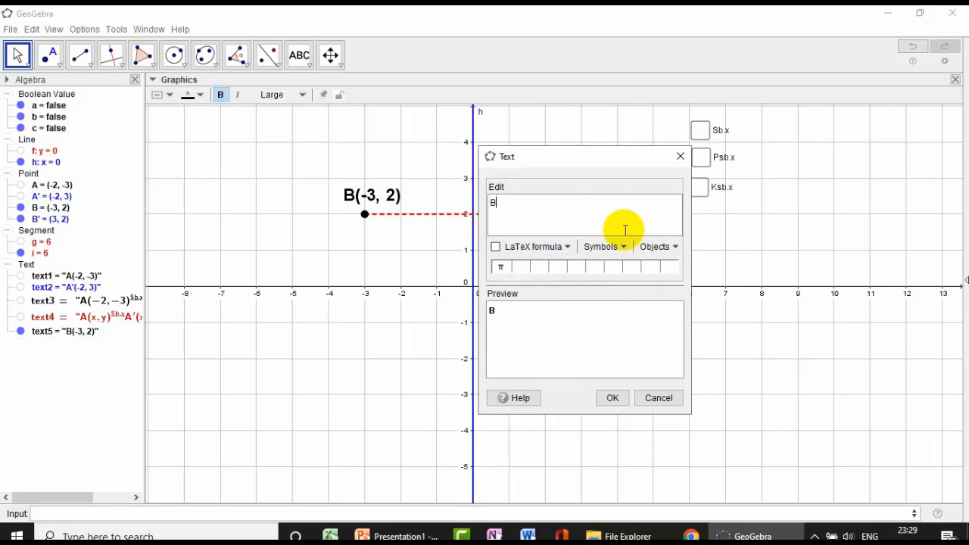
- Create the label anew as the text B' followed by the linked coordinates of B', placed just above that point
left_click(658, 247)
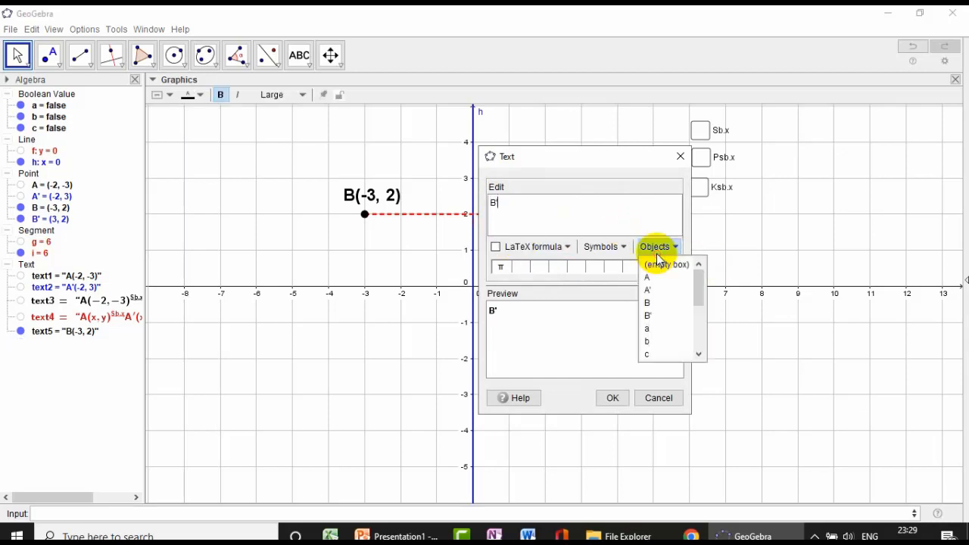
left_click(649, 315)
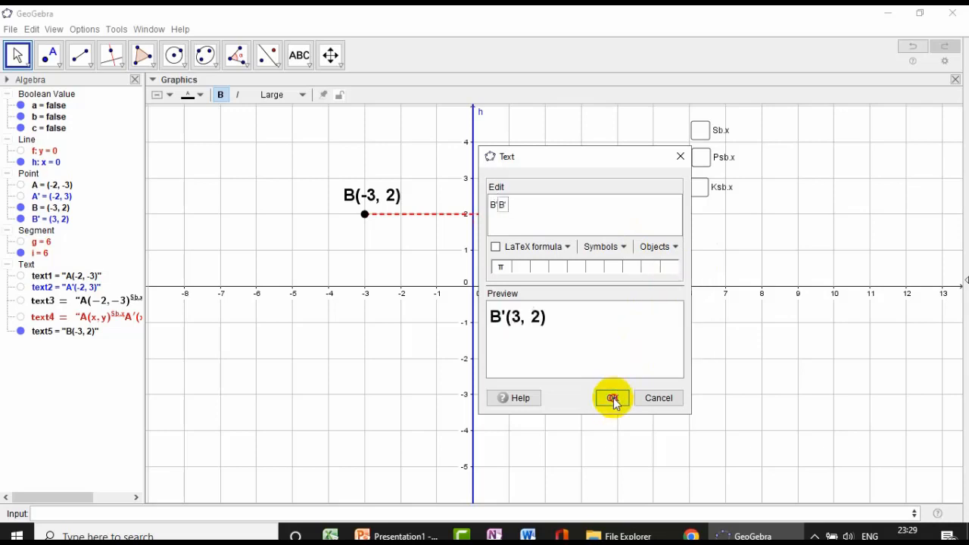
left_click(614, 398)
left_click_drag(601, 179, 593, 199)
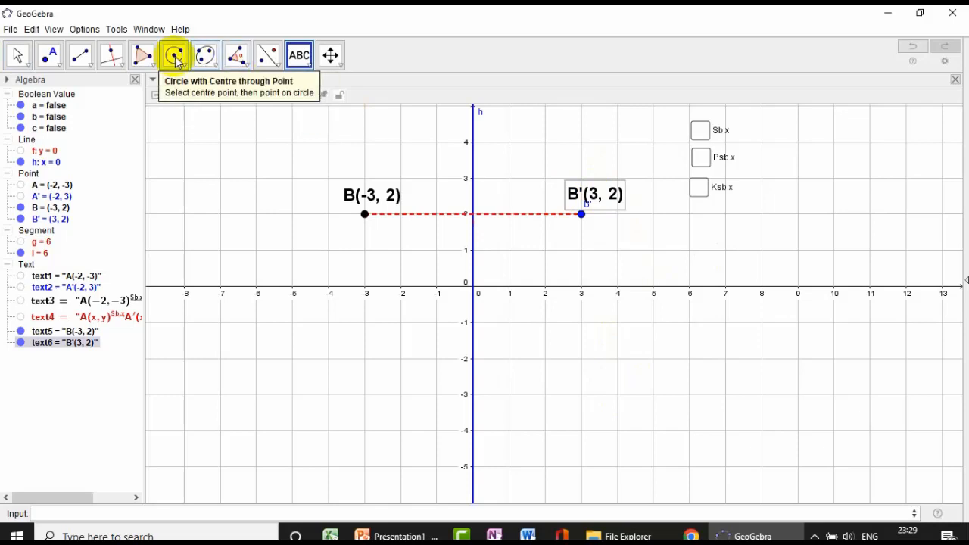
- Colour the B' coordinate label blue and move it slightly up, clear of the point's name
left_click(18, 54)
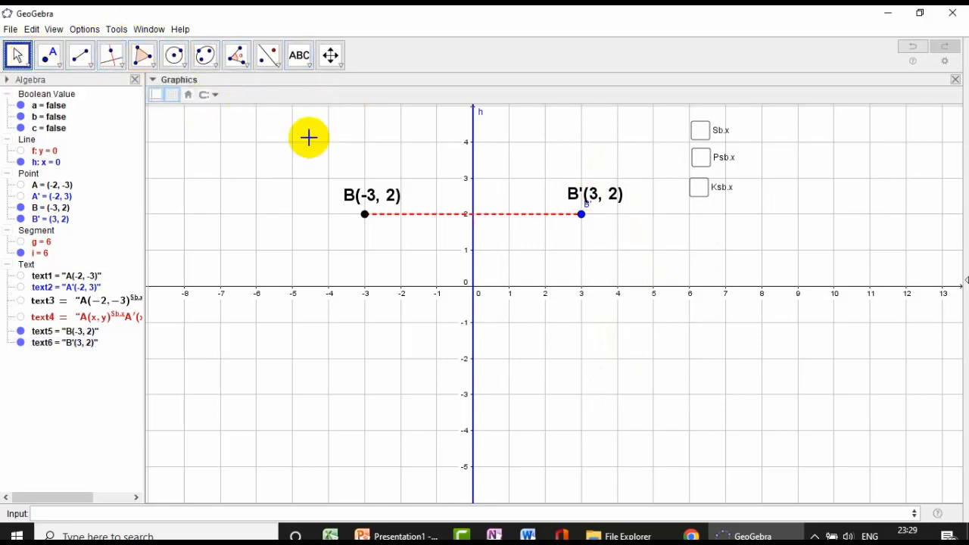
left_click(588, 197)
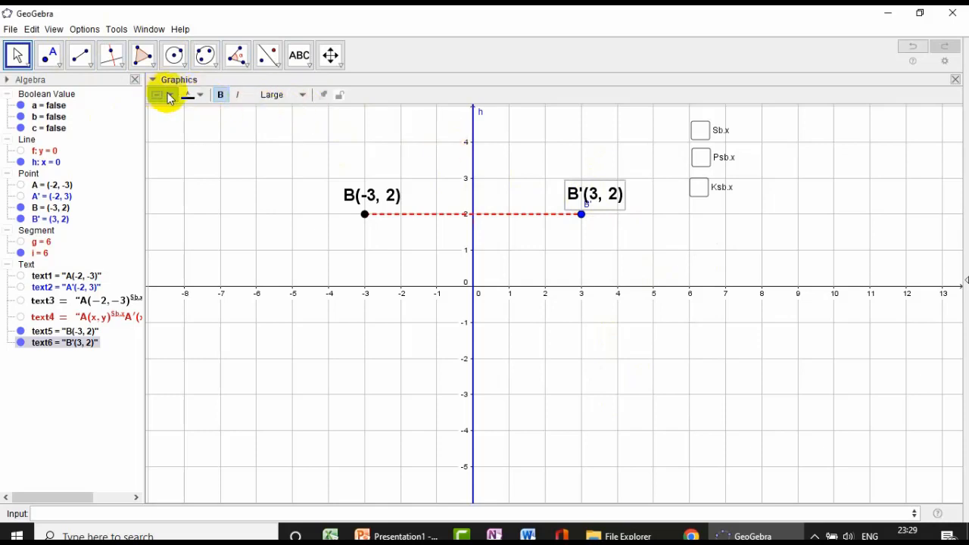
left_click(200, 97)
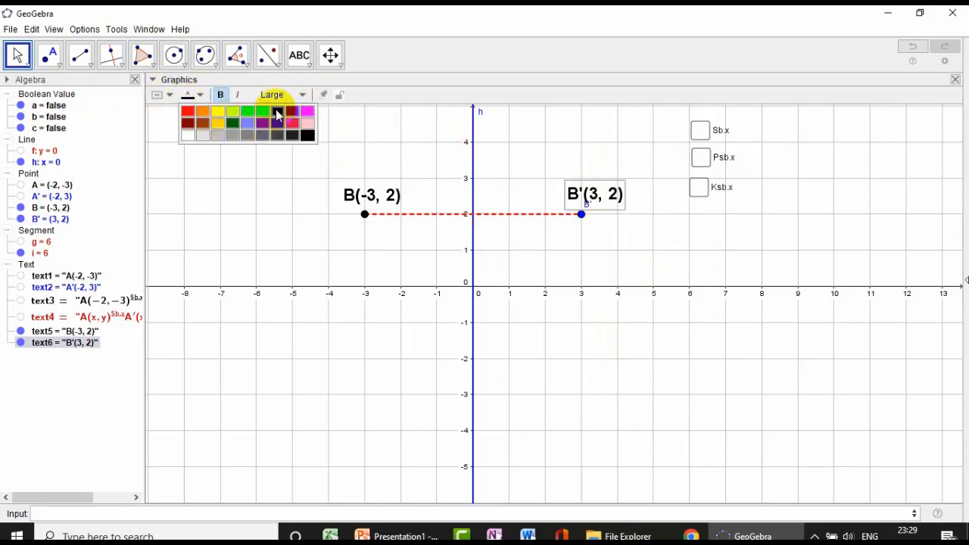
left_click(277, 112)
left_click_drag(613, 200, 608, 185)
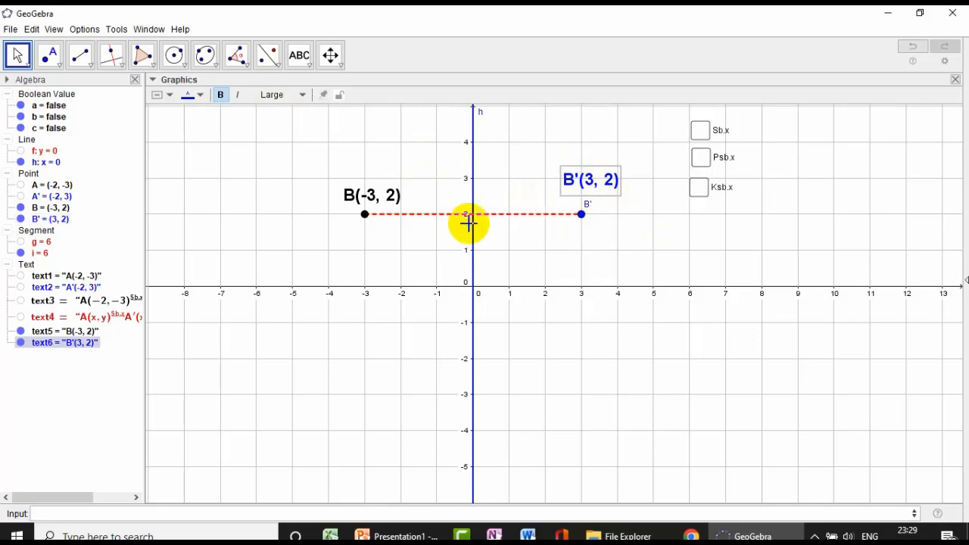
- Hide the name label of point B' and align both coordinate texts at the same height just above B and B'
left_click(386, 193, "ctrl")
left_click_drag(387, 196, 389, 189)
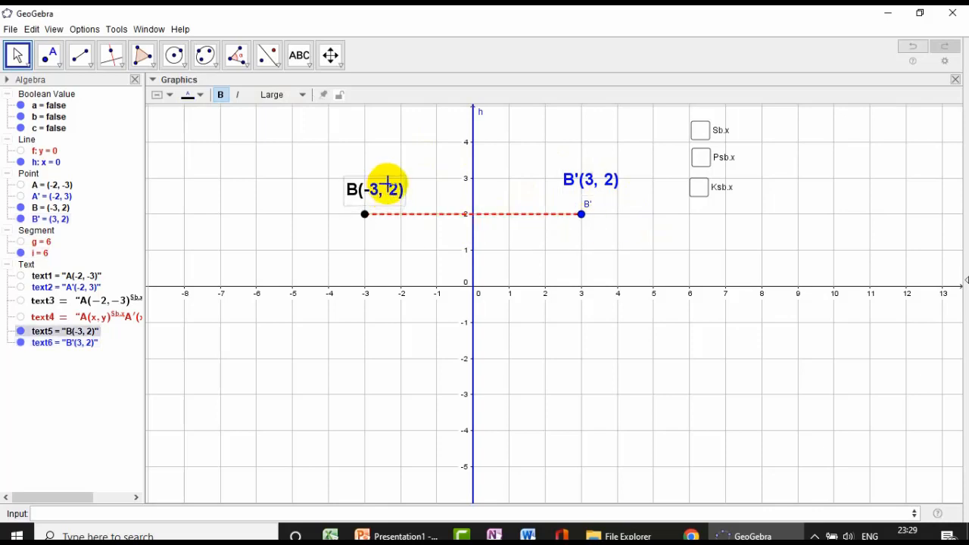
left_click(581, 215)
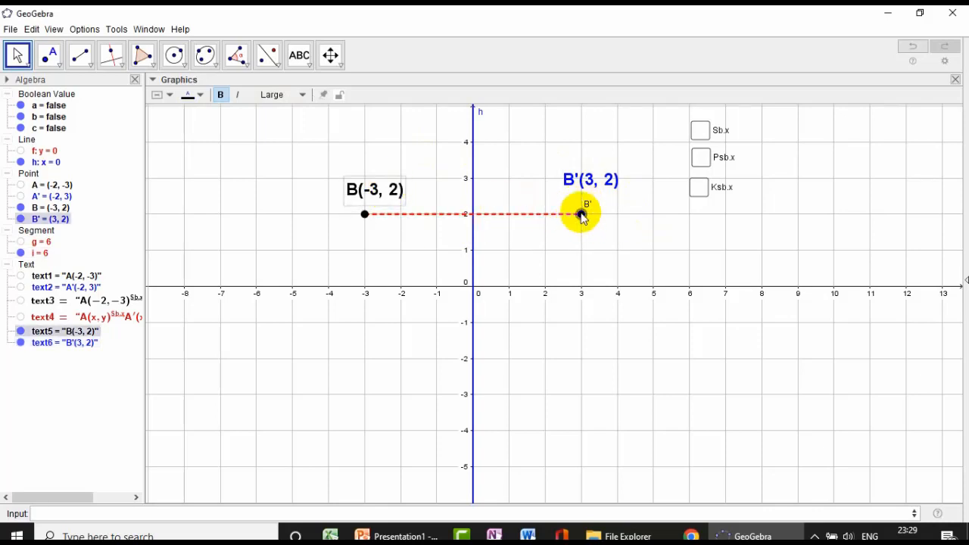
right_click(581, 216)
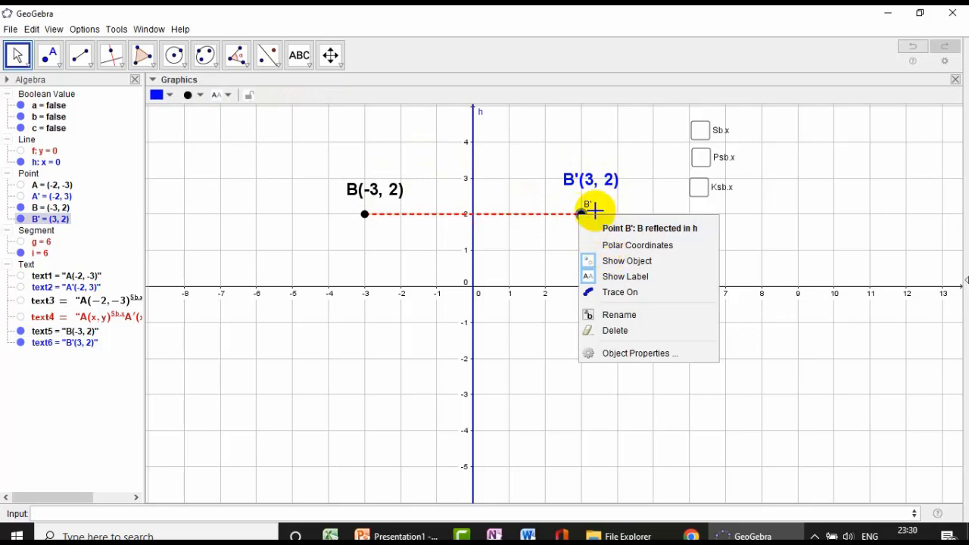
left_click(618, 274)
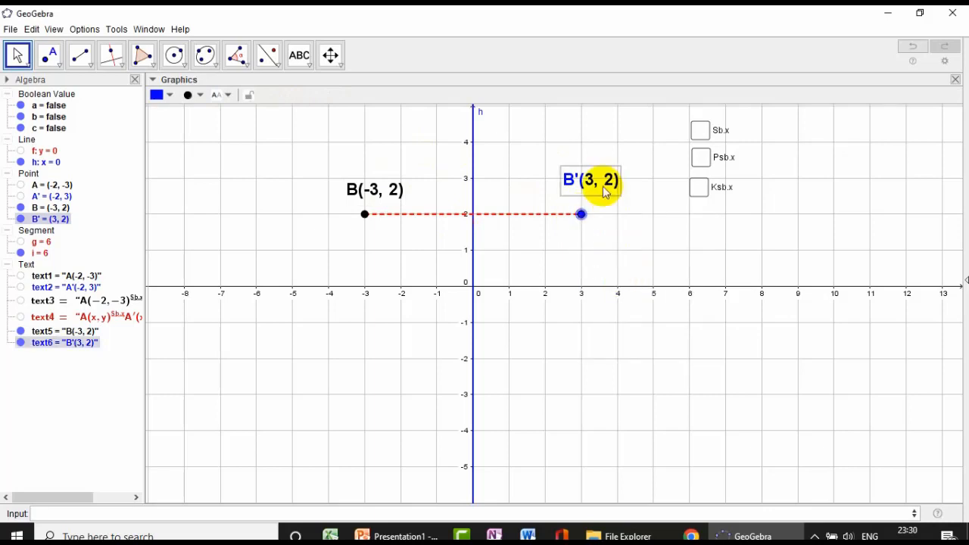
left_click_drag(603, 186, 607, 203)
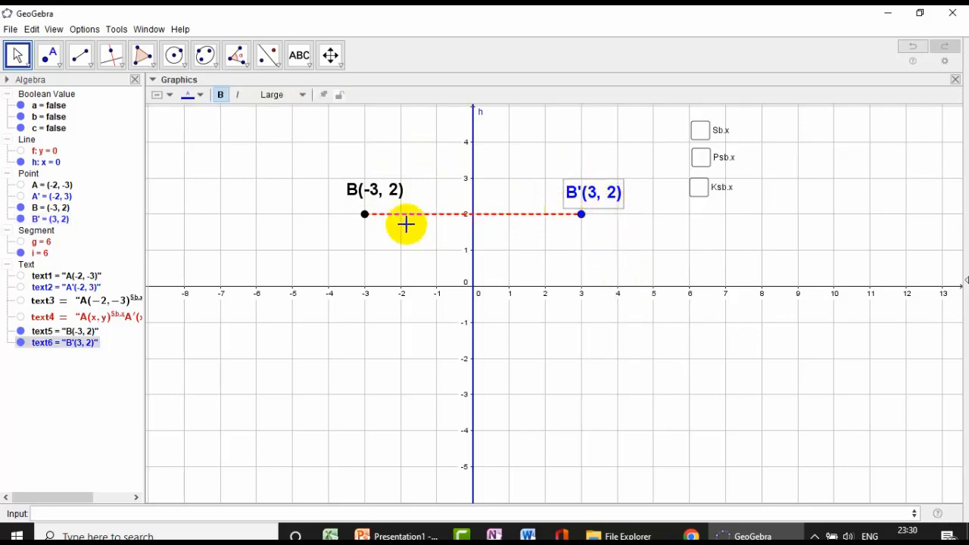
left_click_drag(378, 180, 386, 201)
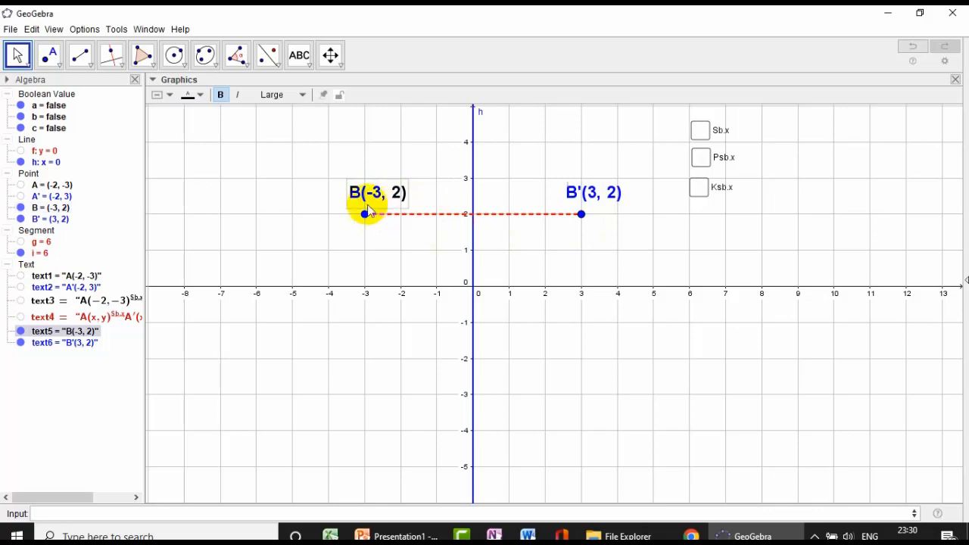
- Attach the black B coordinate text to point B by setting its starting point to B
left_click(580, 214)
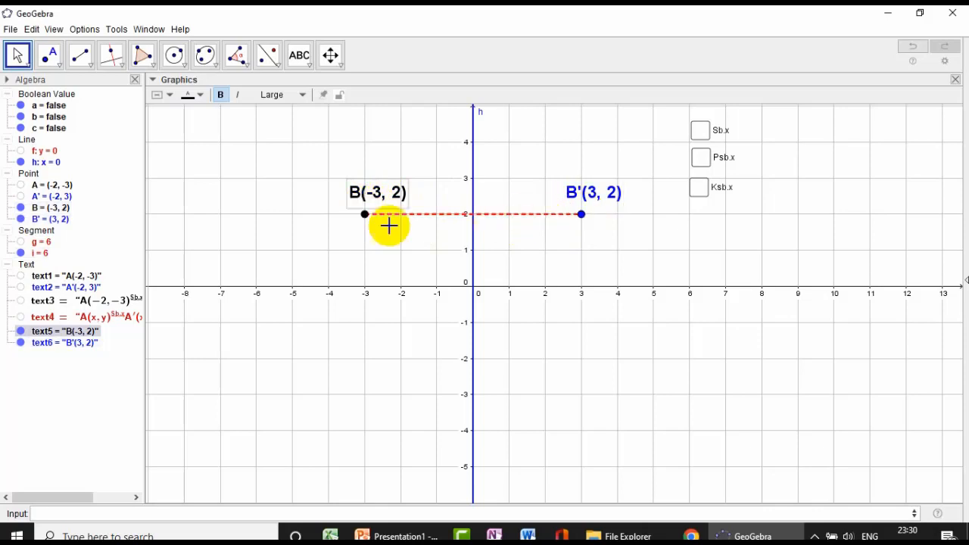
left_click(365, 215)
left_click(367, 198)
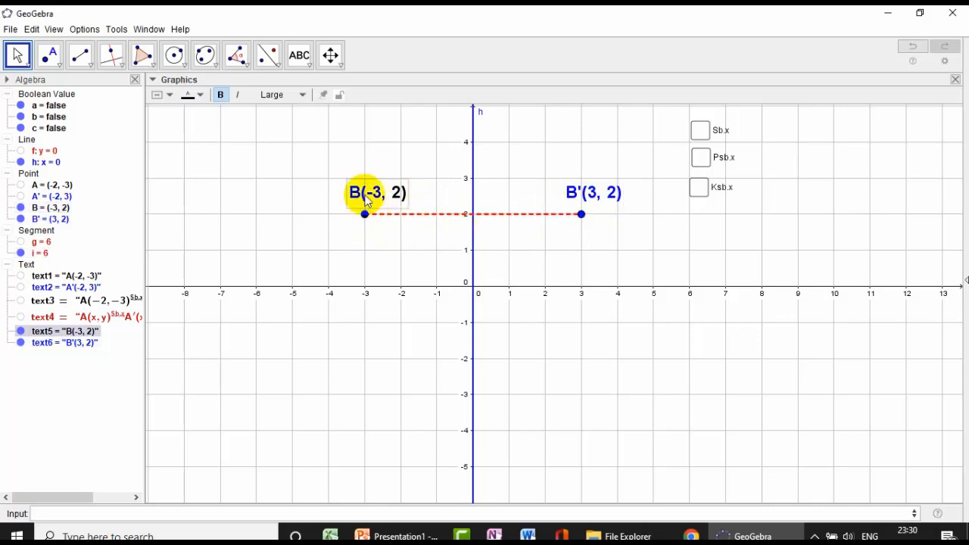
right_click(374, 202)
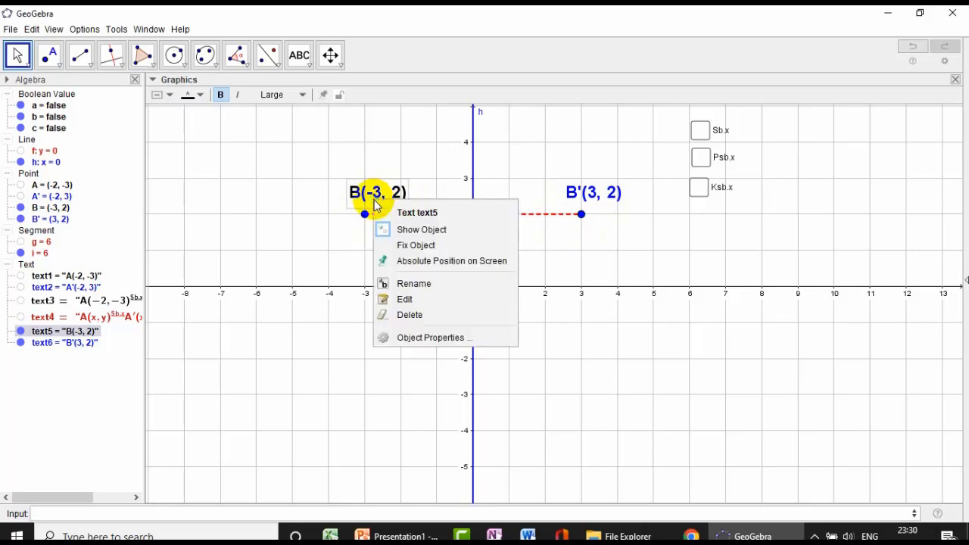
left_click(426, 337)
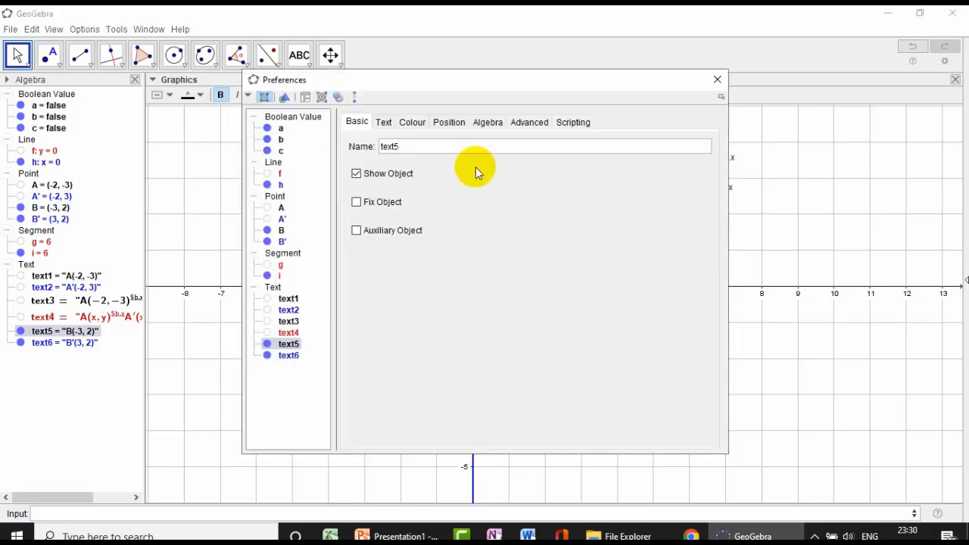
left_click(449, 123)
left_click(502, 148)
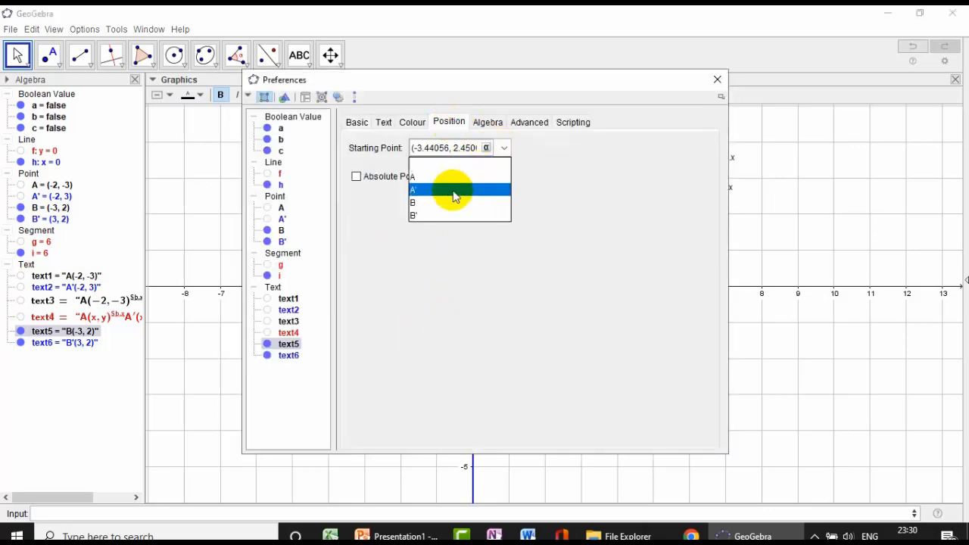
left_click(424, 203)
left_click(717, 79)
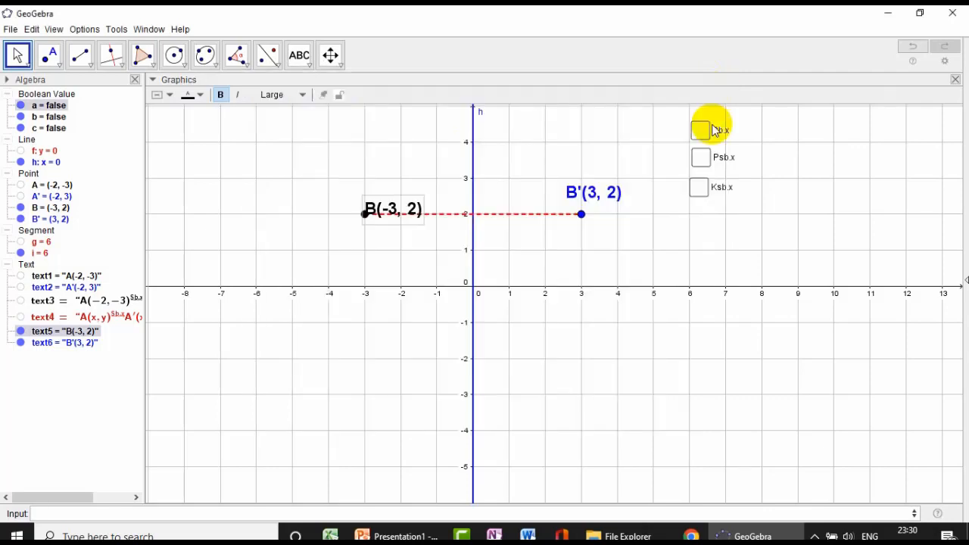
- Attach the blue B' coordinate text to its point by setting its starting point to B'
left_click(600, 198)
right_click(598, 195)
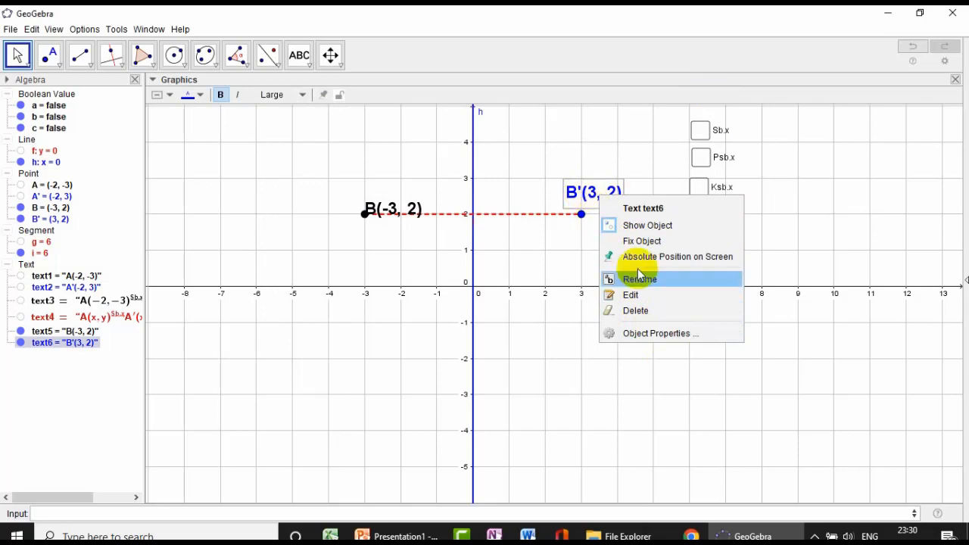
left_click(651, 335)
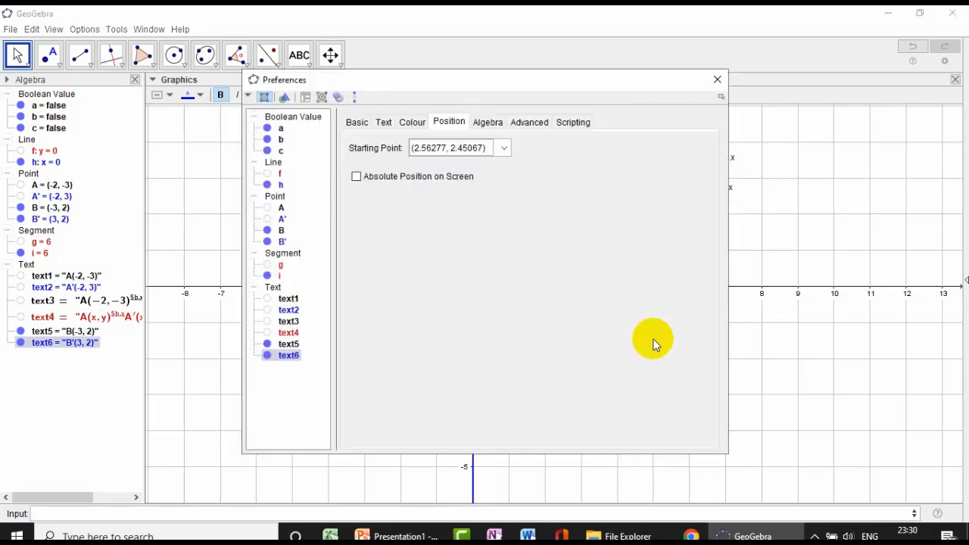
left_click(504, 148)
left_click(424, 216)
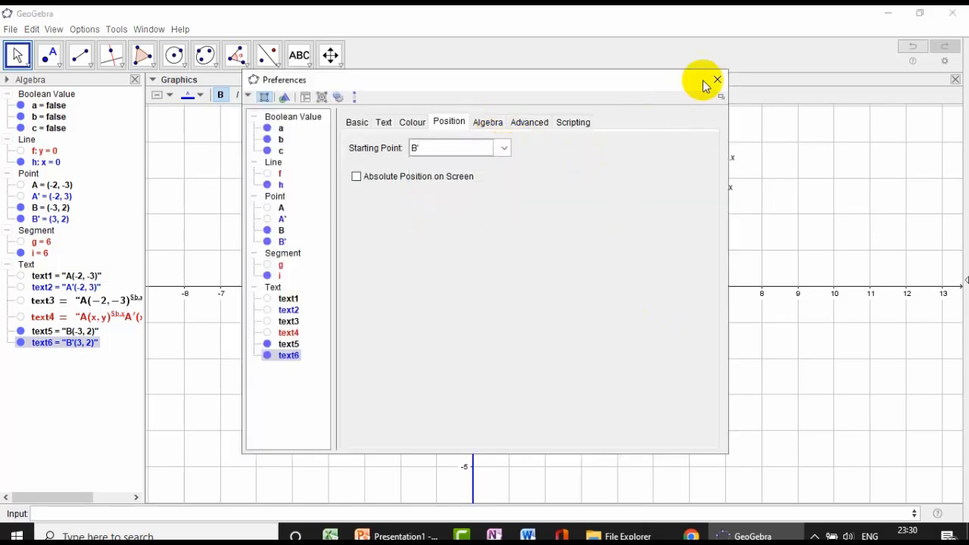
left_click(717, 79)
- Shift both coordinate texts just above their points, and move point B to (-4, 2) and on to (3, 2)
left_click_drag(402, 206, 385, 199)
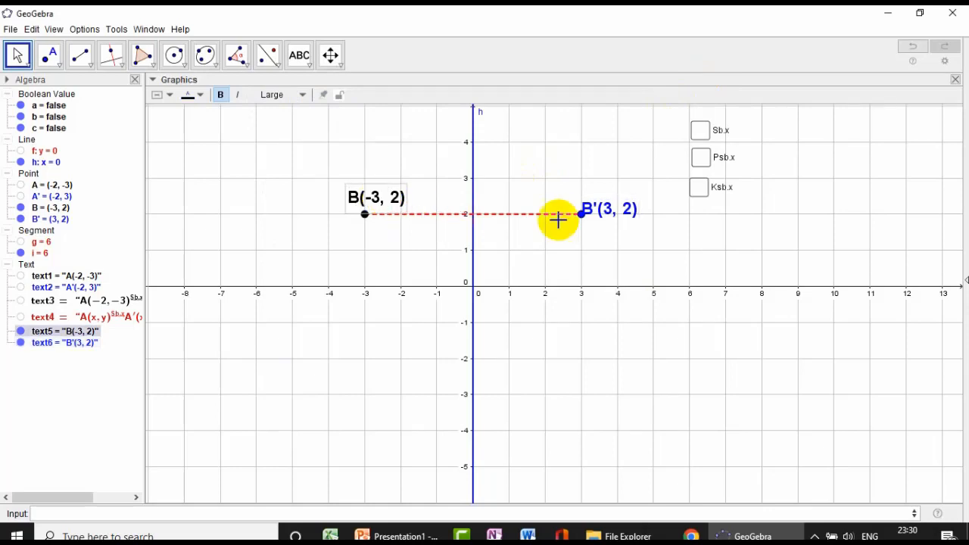
left_click_drag(601, 209, 595, 197)
left_click_drag(365, 214, 331, 219)
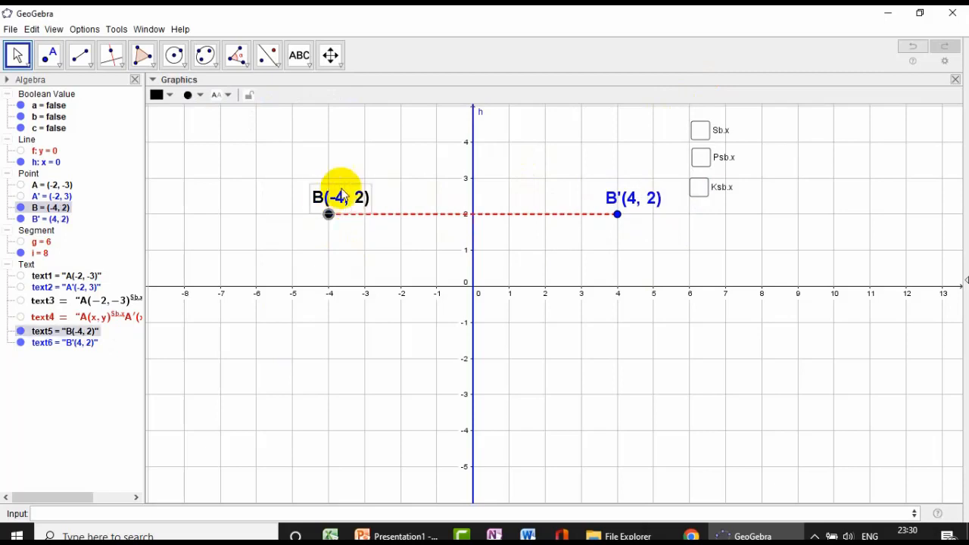
left_click_drag(328, 214, 581, 222)
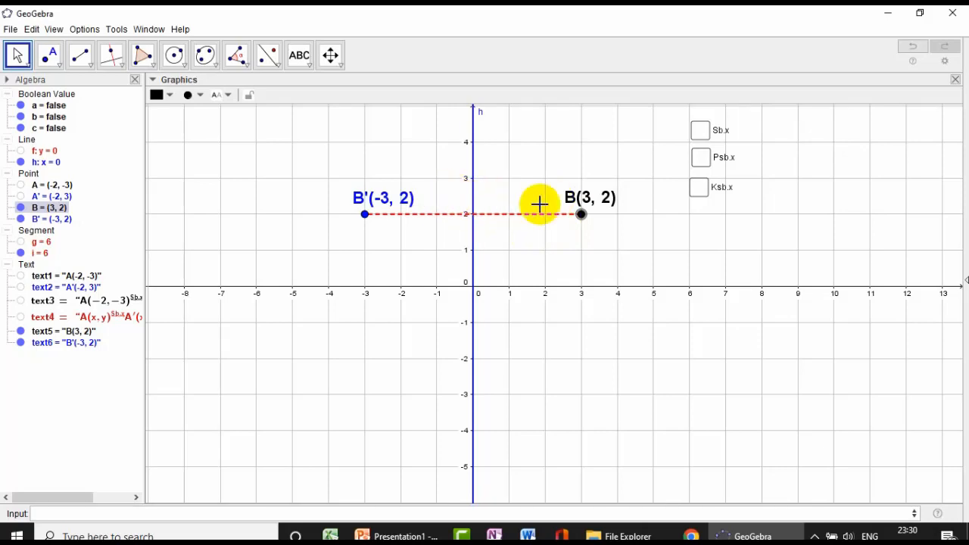
- Start a LaTeX text below point B containing B, the linked coordinates of B and an emptied superscript
left_click(305, 67)
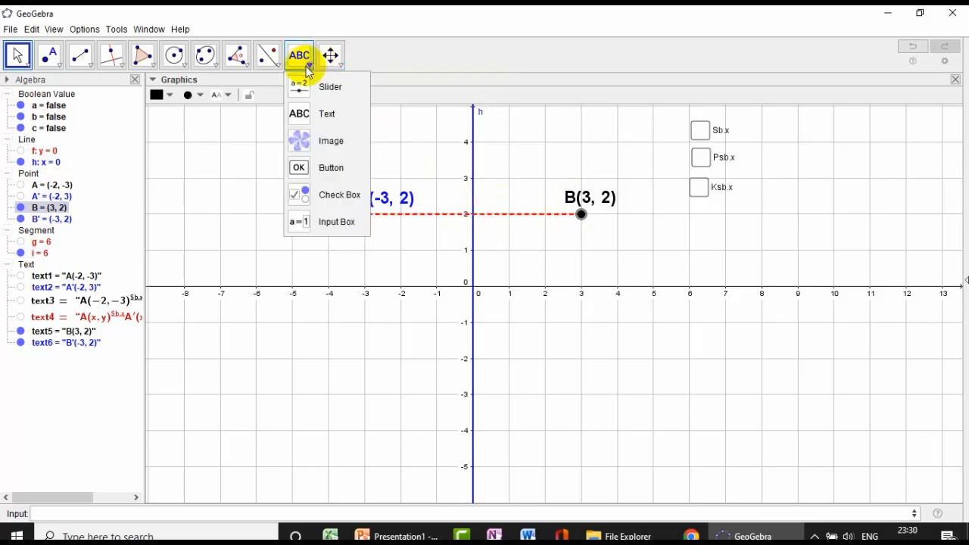
left_click(327, 115)
left_click(665, 266)
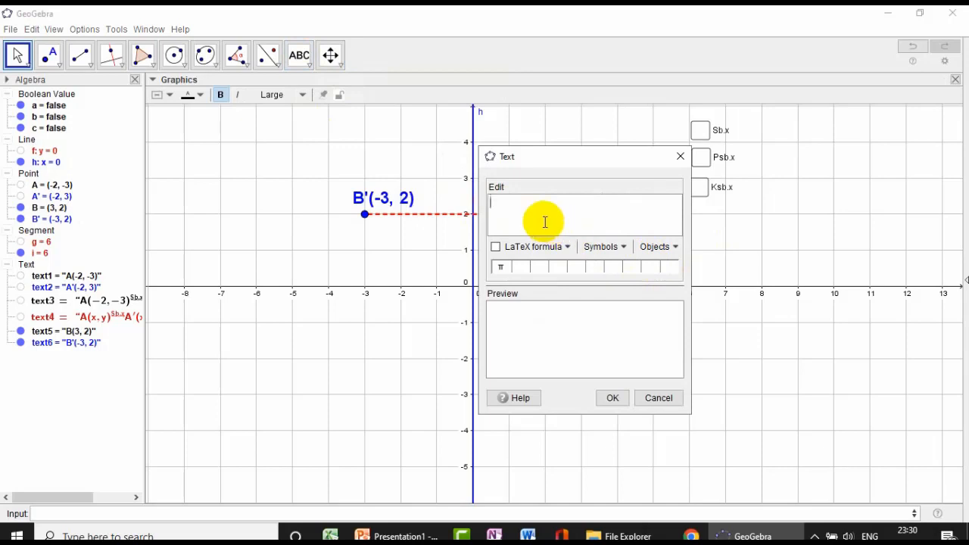
left_click(497, 248)
left_click(567, 247)
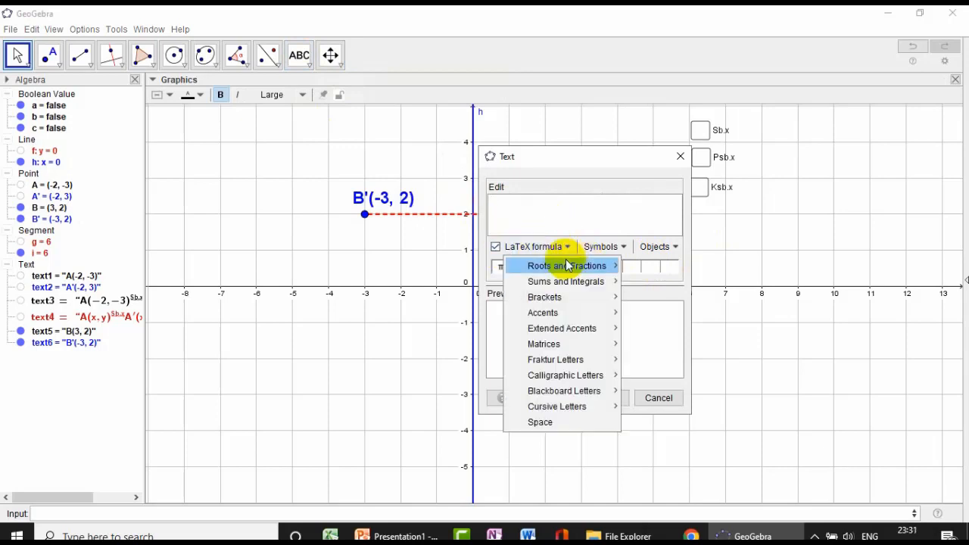
mouse_move(569, 271)
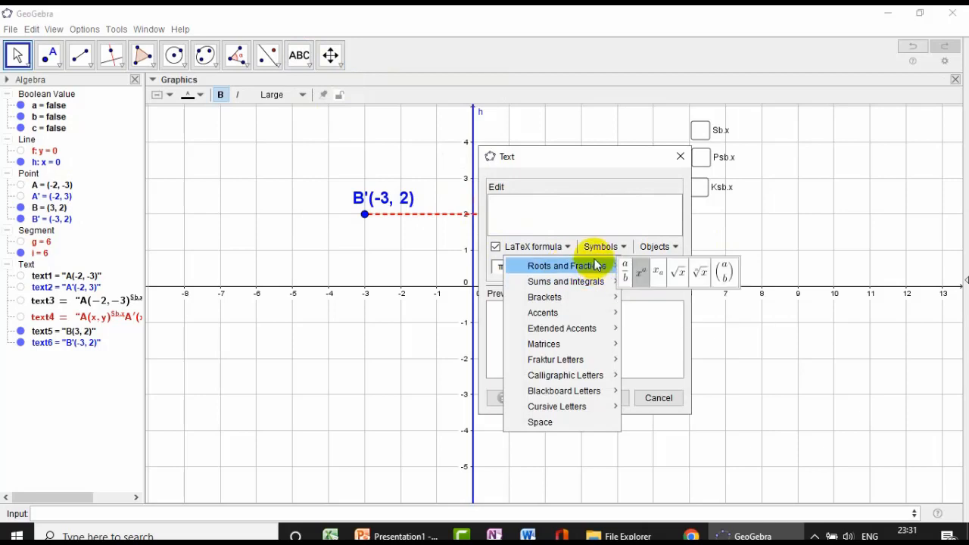
left_click(642, 274)
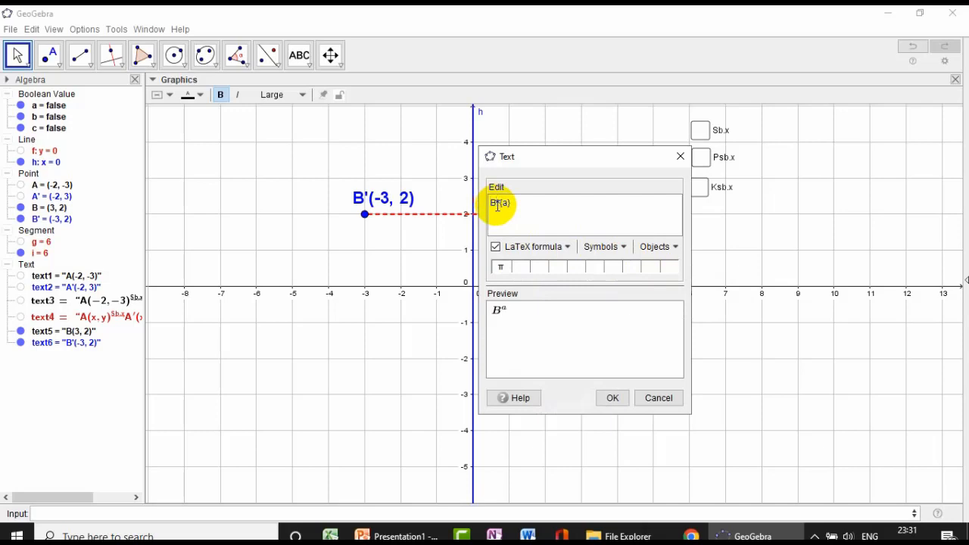
left_click(669, 247)
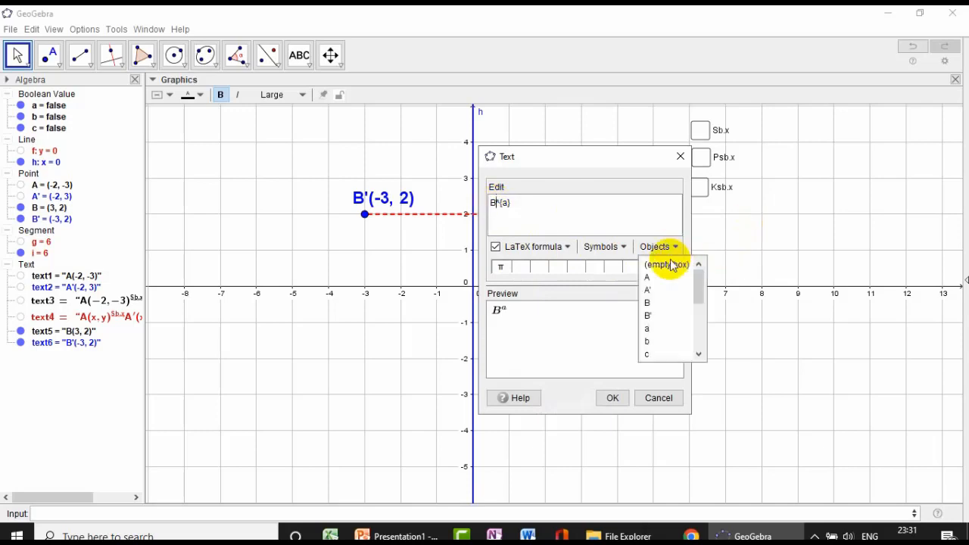
left_click(652, 304)
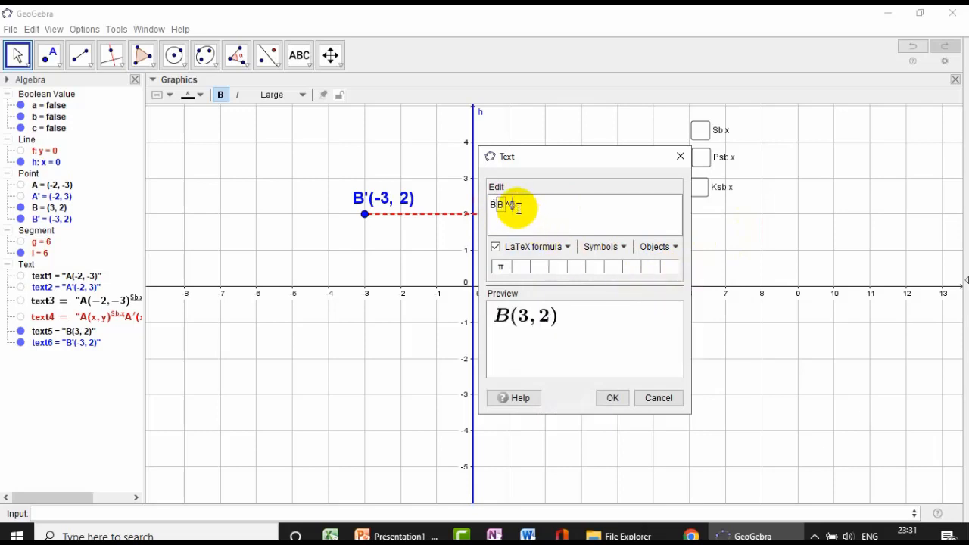
- Fill the superscript with an under-right-arrow accent carrying the text Sb.y
left_click(568, 246)
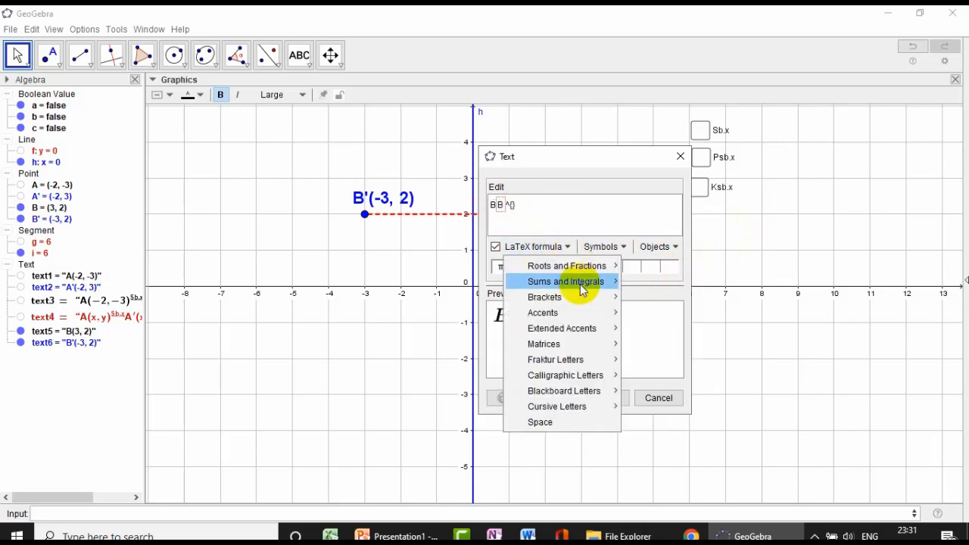
mouse_move(570, 331)
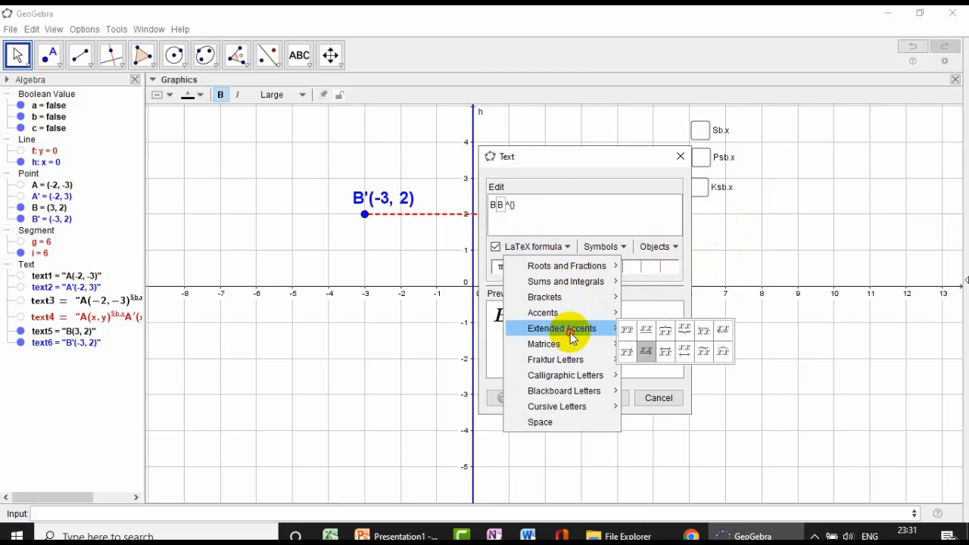
left_click(646, 352)
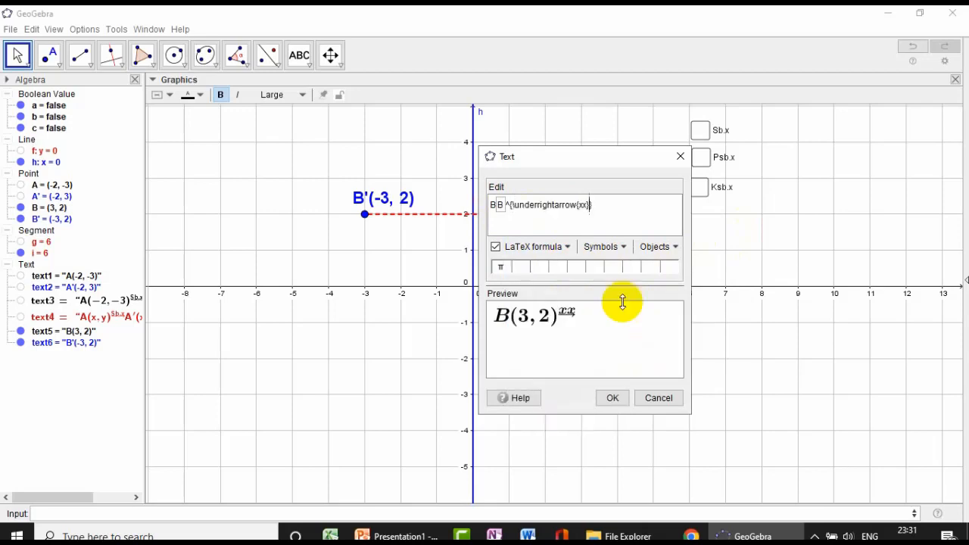
left_click(585, 204)
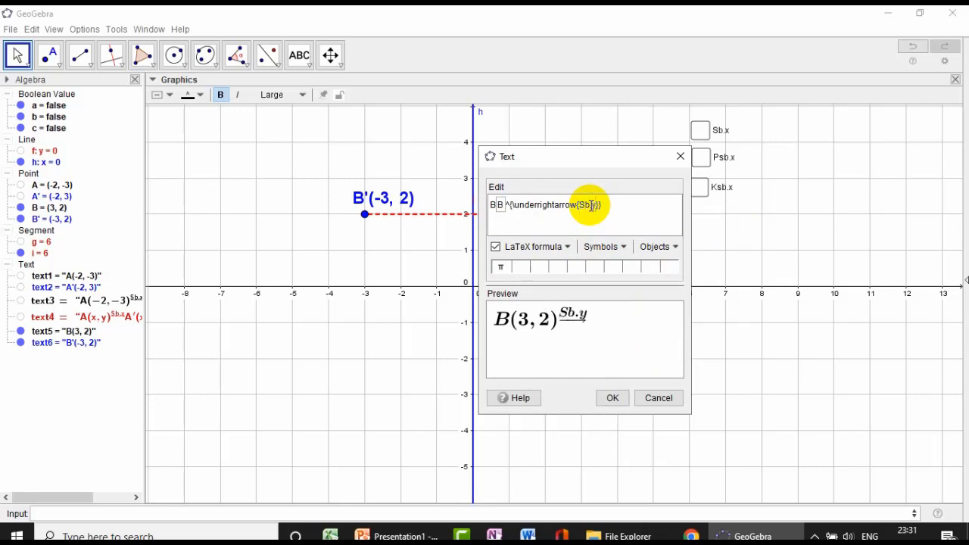
- Complete the formula with B' and the linked coordinates of B', create it, and place it below and to the right of point B
left_click(616, 203)
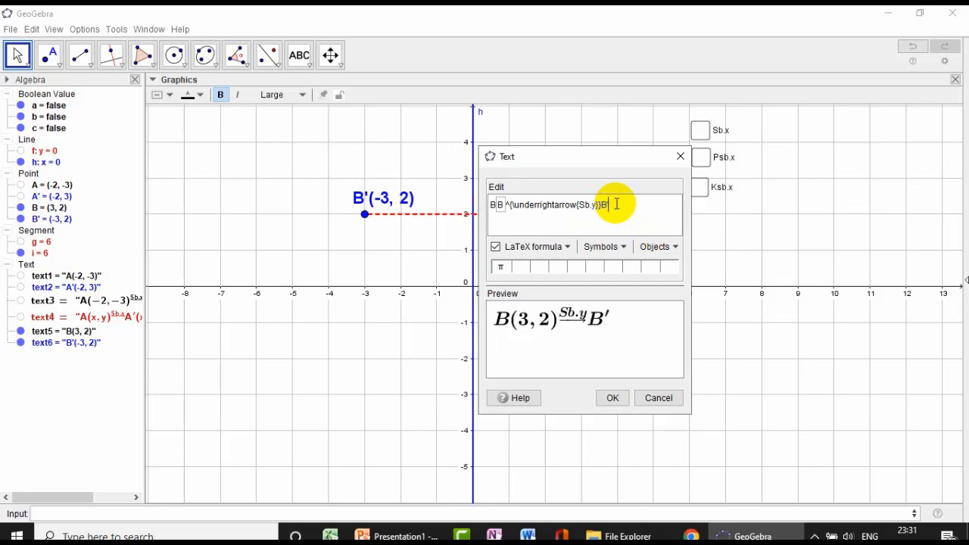
left_click(669, 246)
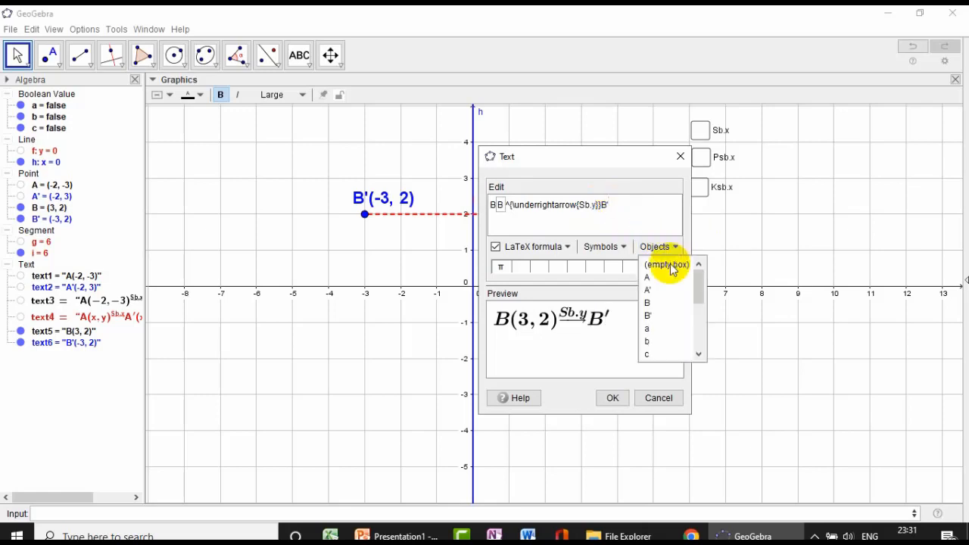
left_click(656, 316)
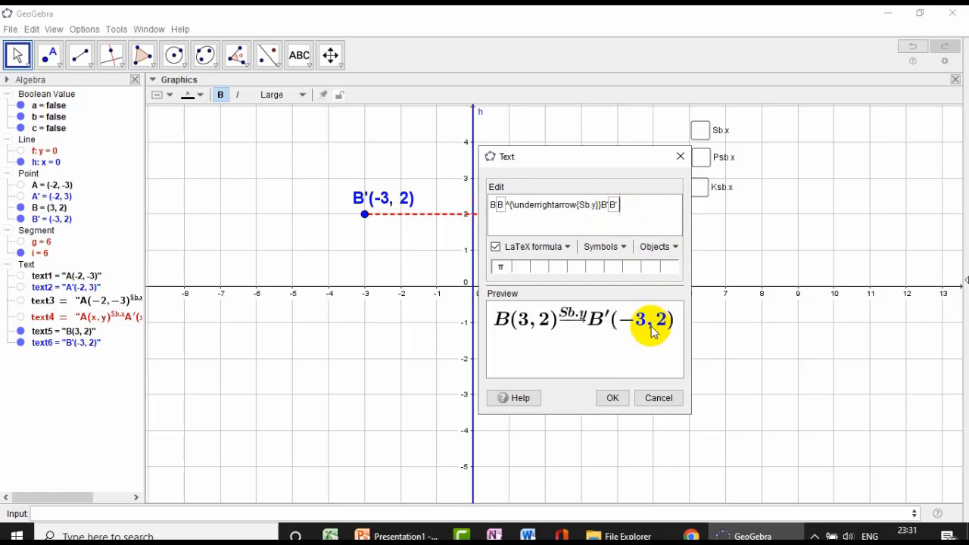
left_click(613, 398)
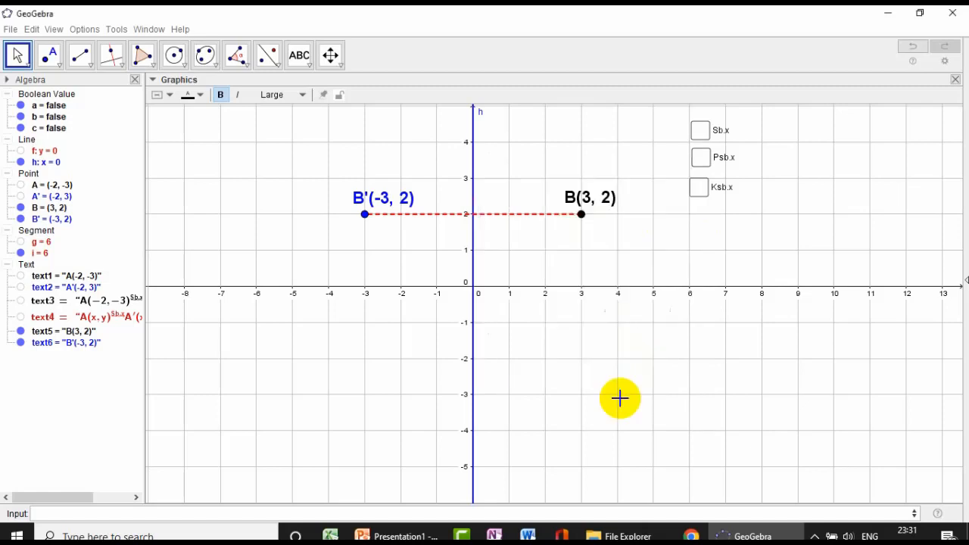
left_click_drag(703, 272, 667, 267)
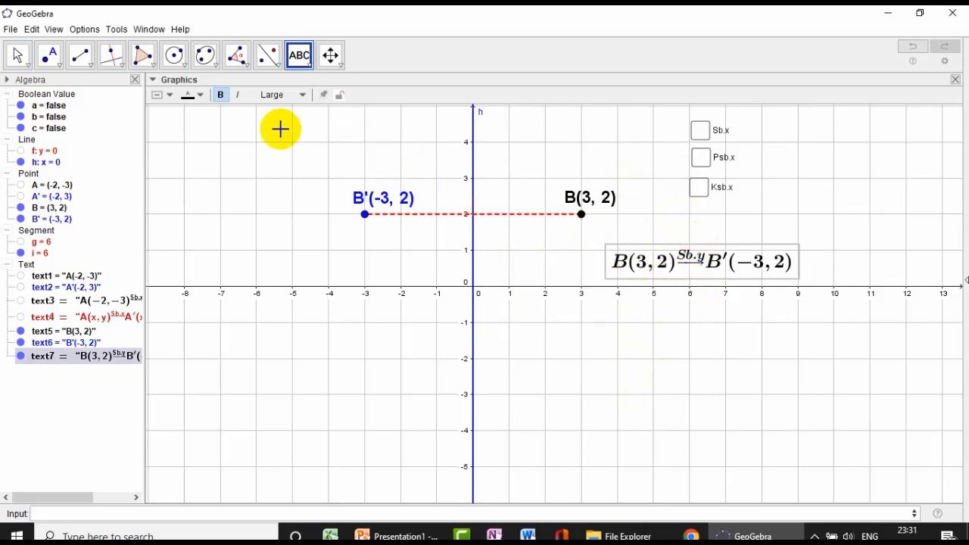
- Try to give the B to B' mapping formula a yellow background
left_click(189, 94)
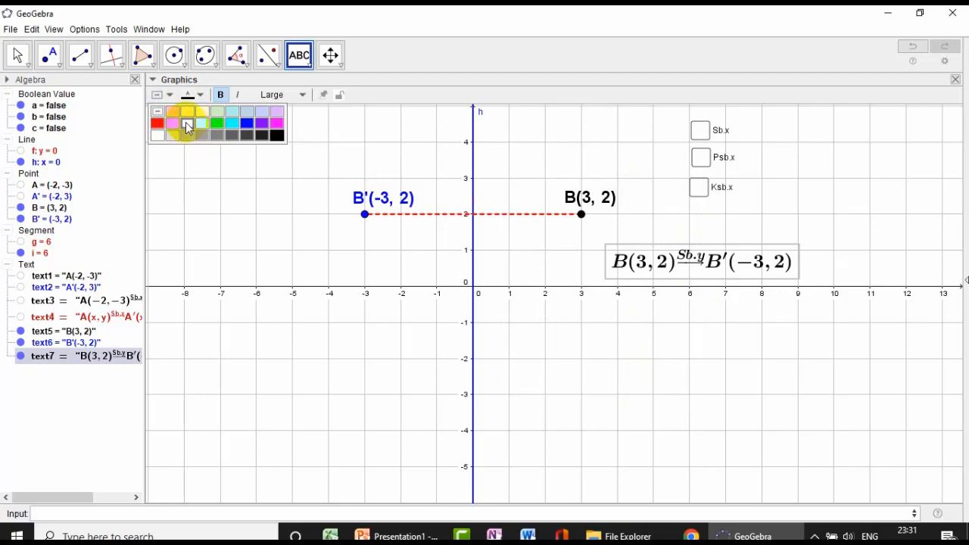
left_click(187, 125)
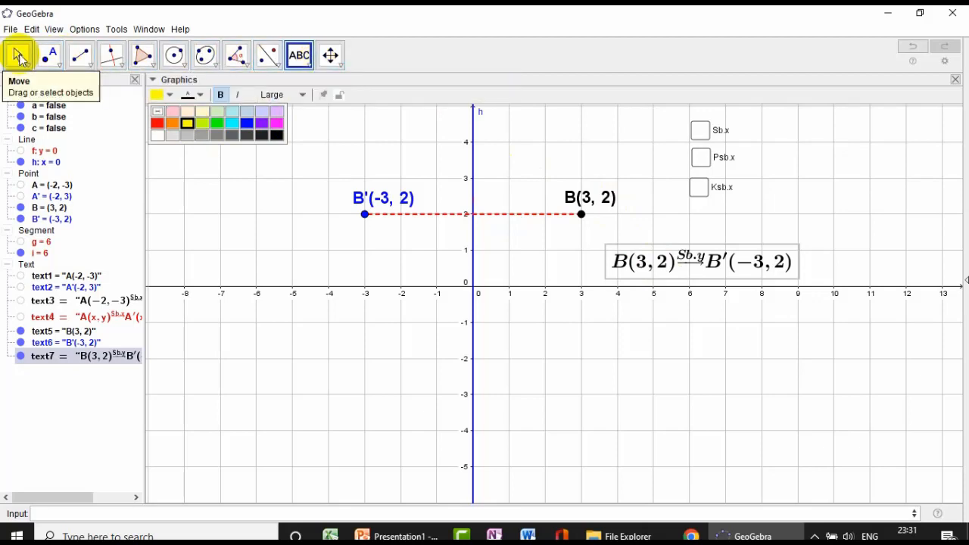
- Select the mapping formula with the Move tool, give it a magenta background and nudge it slightly to the left
left_click(24, 65)
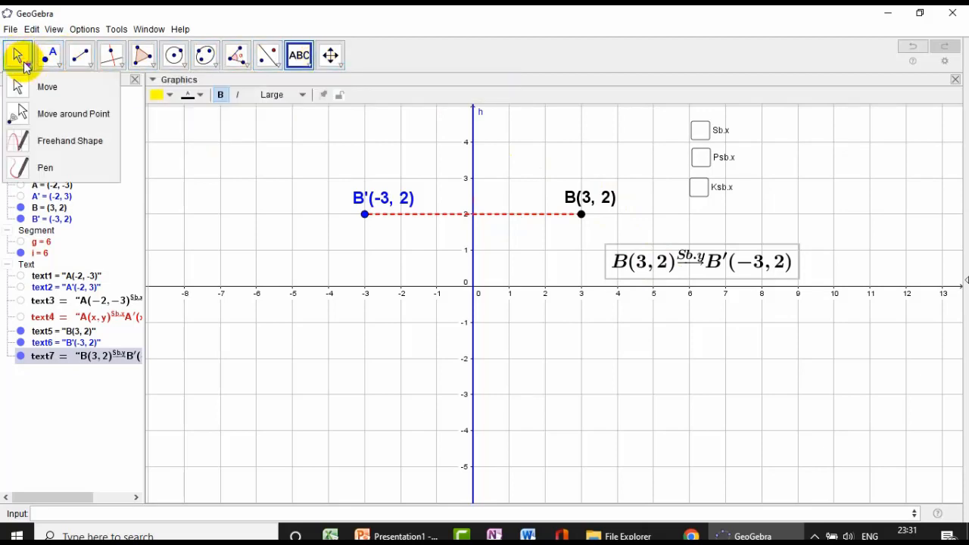
left_click(38, 86)
left_click(666, 272)
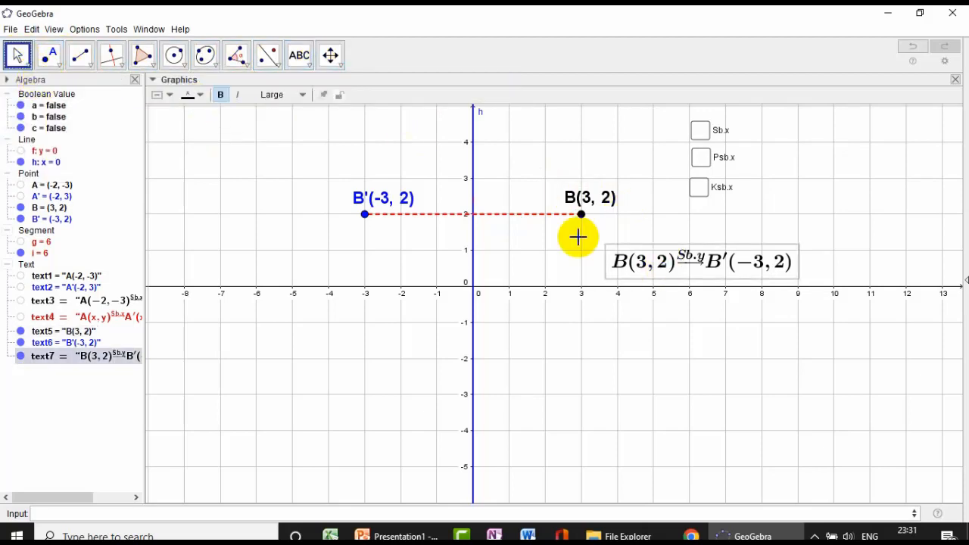
left_click(170, 97)
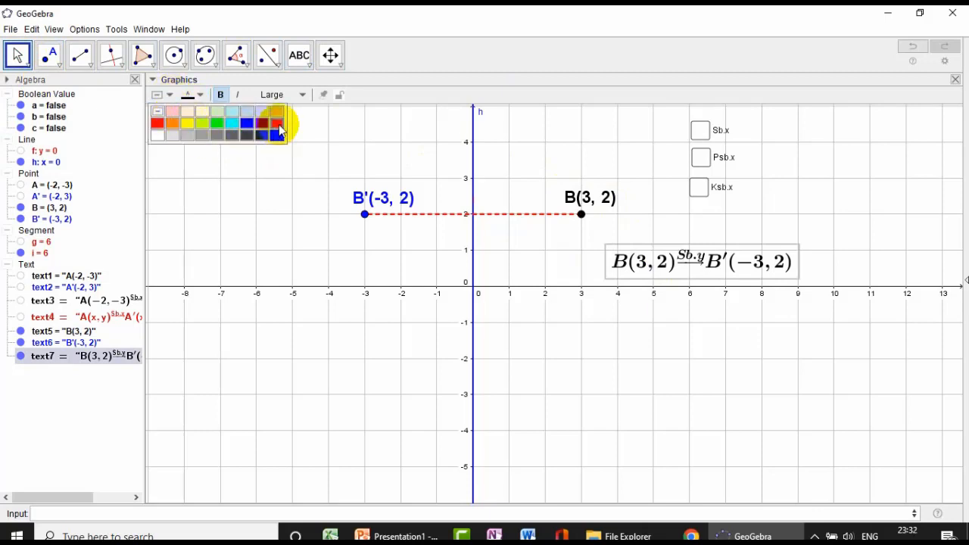
left_click(279, 123)
left_click(716, 265)
left_click_drag(715, 265, 708, 263)
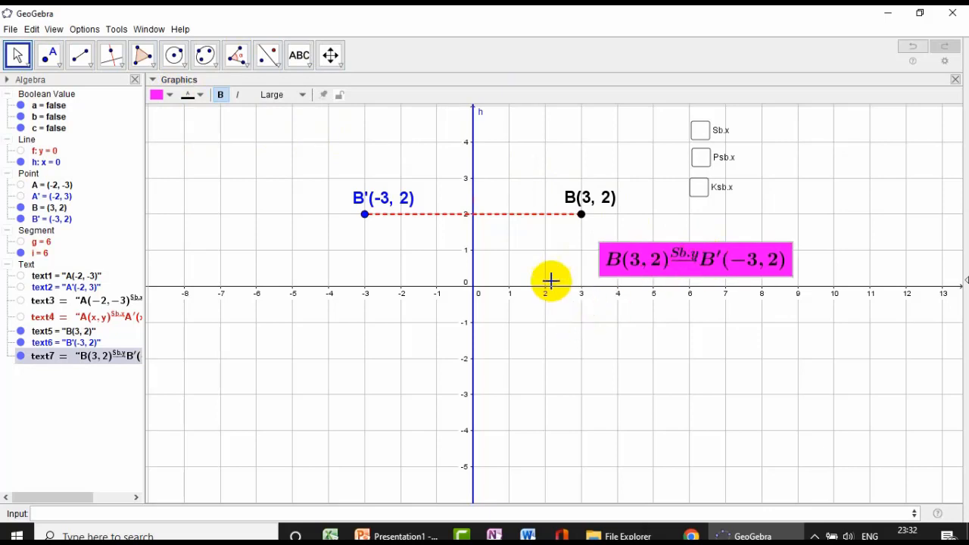
- Make point B black and move it to (-5, -2), (-3, -1) and finally (-3, 3) to test the linked labels and formula
left_click(581, 215)
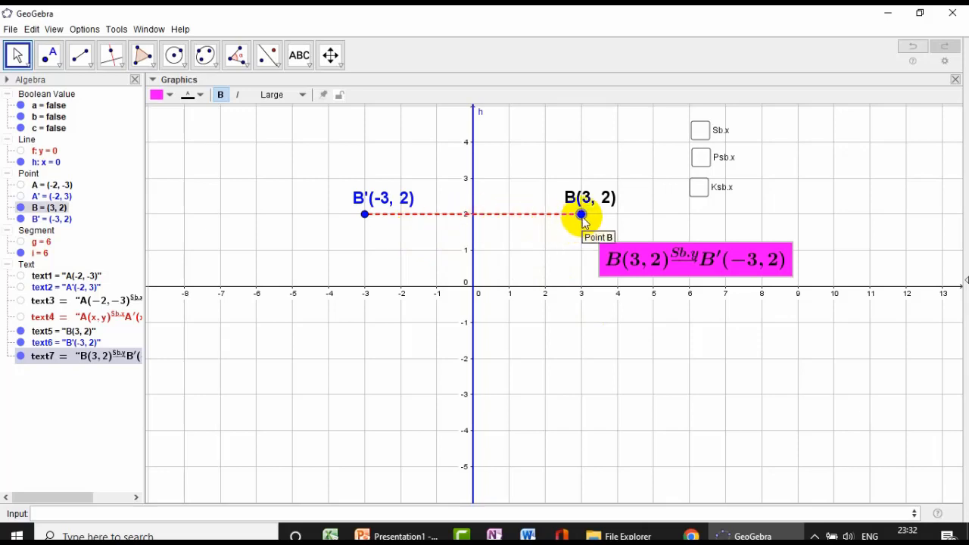
mouse_move(581, 216)
left_mouse_down()
mouse_move(576, 205)
mouse_move(546, 224)
mouse_move(580, 221)
left_mouse_up()
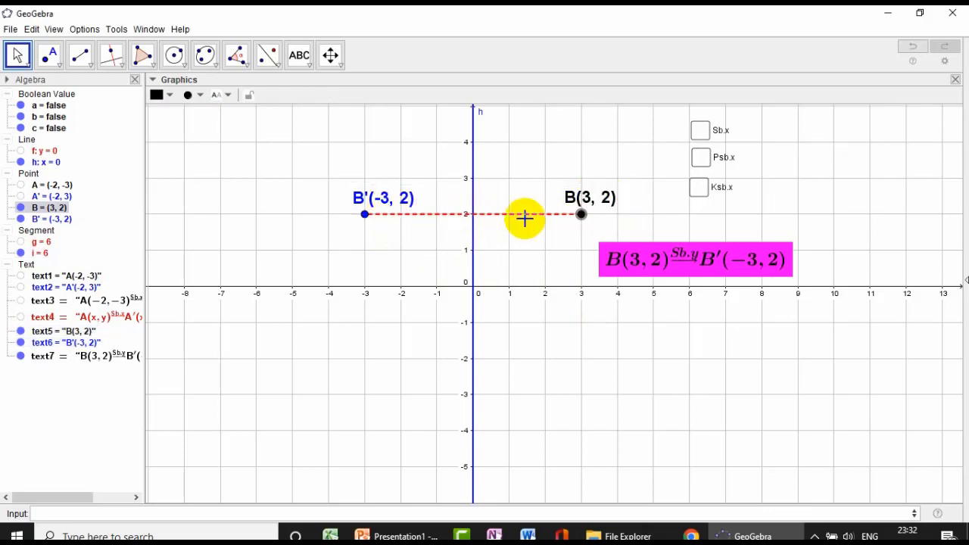
left_click_drag(581, 216, 293, 364)
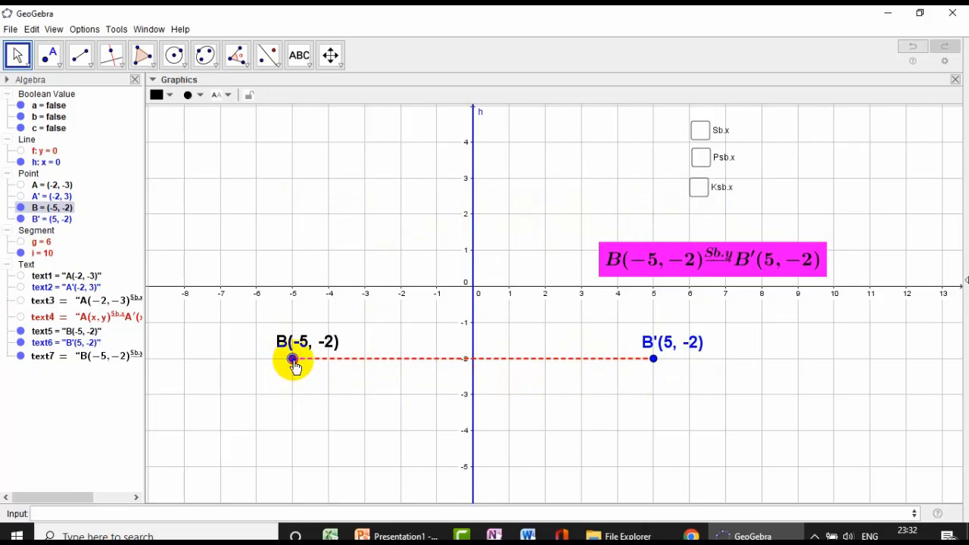
left_click_drag(295, 364, 367, 332)
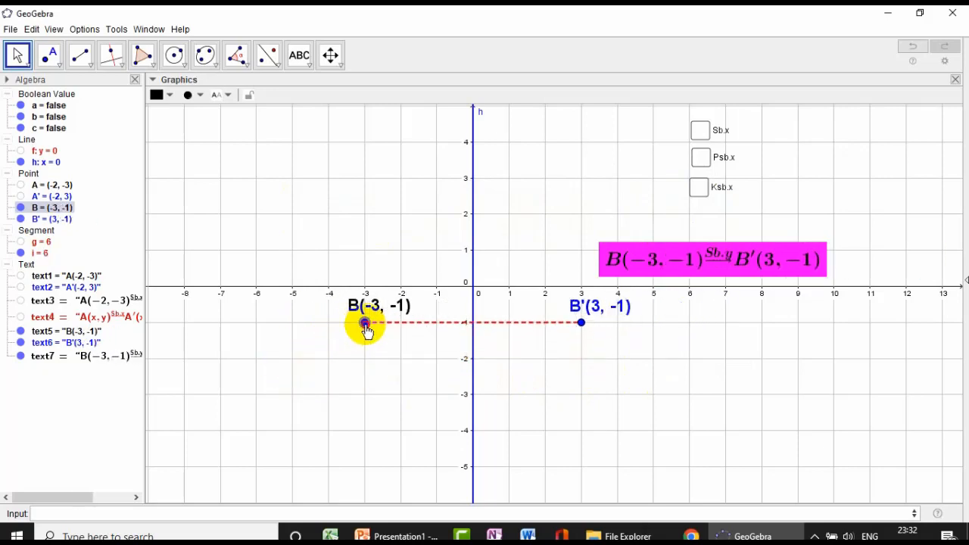
left_click(619, 281)
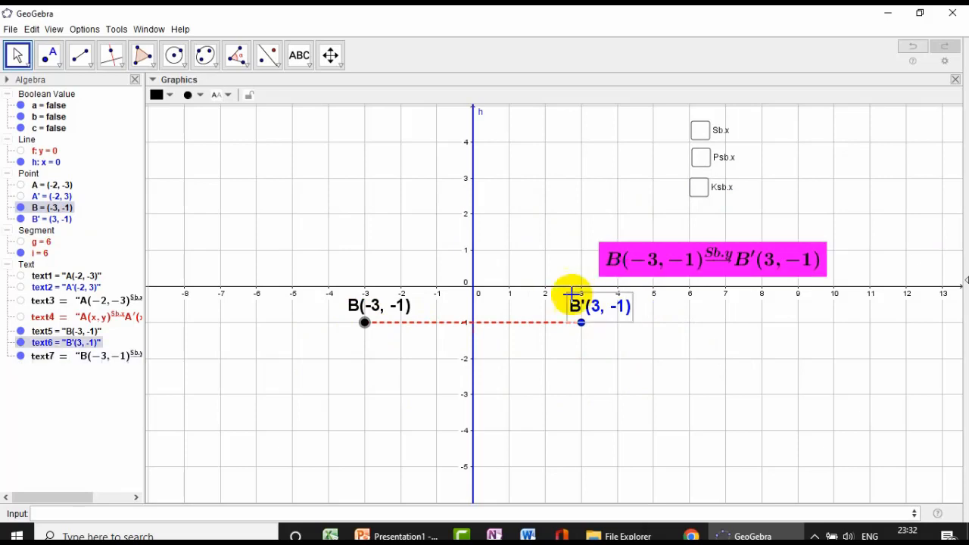
left_click_drag(362, 324, 365, 179)
left_click(710, 270)
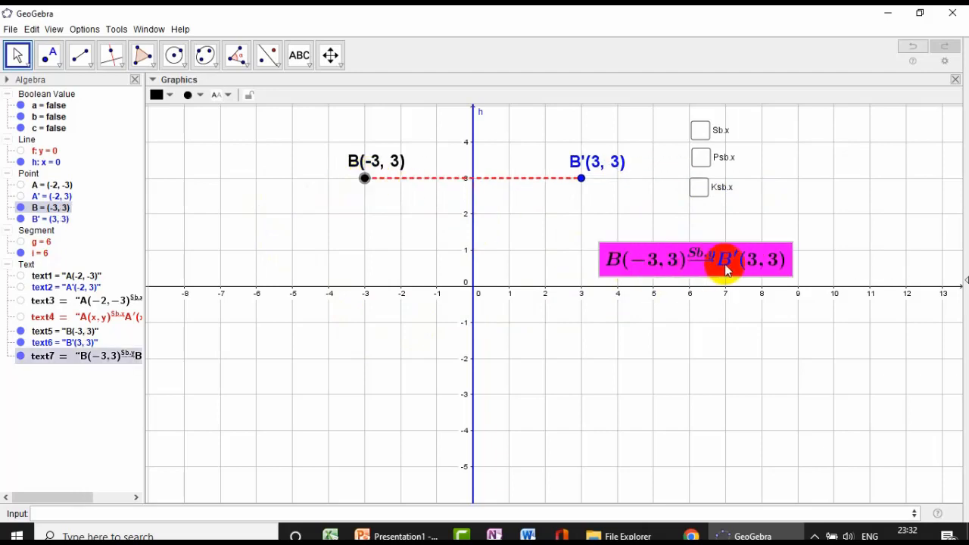
left_click(761, 290)
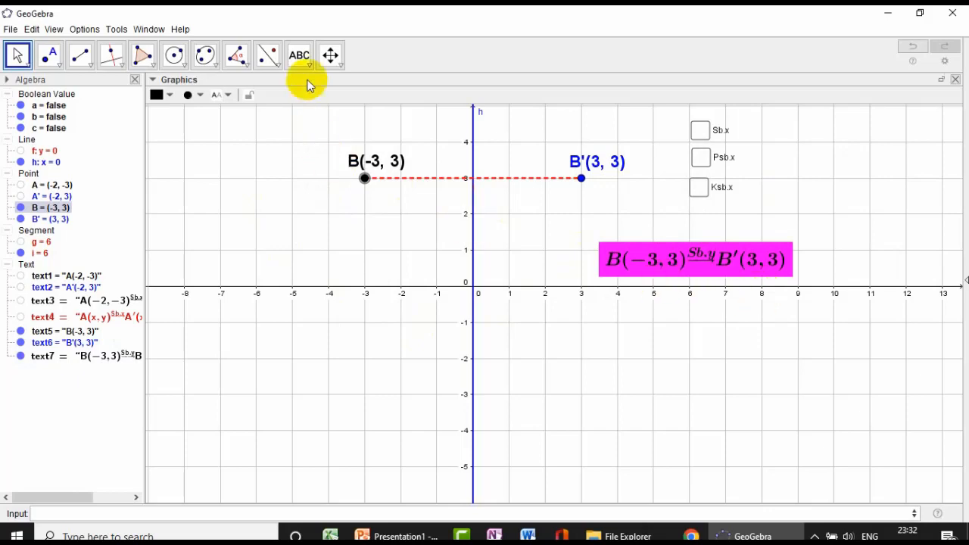
- Start a LaTeX text below the magenta formula, reading B(x, y) followed by a superscript
left_click(301, 57)
left_click(624, 311)
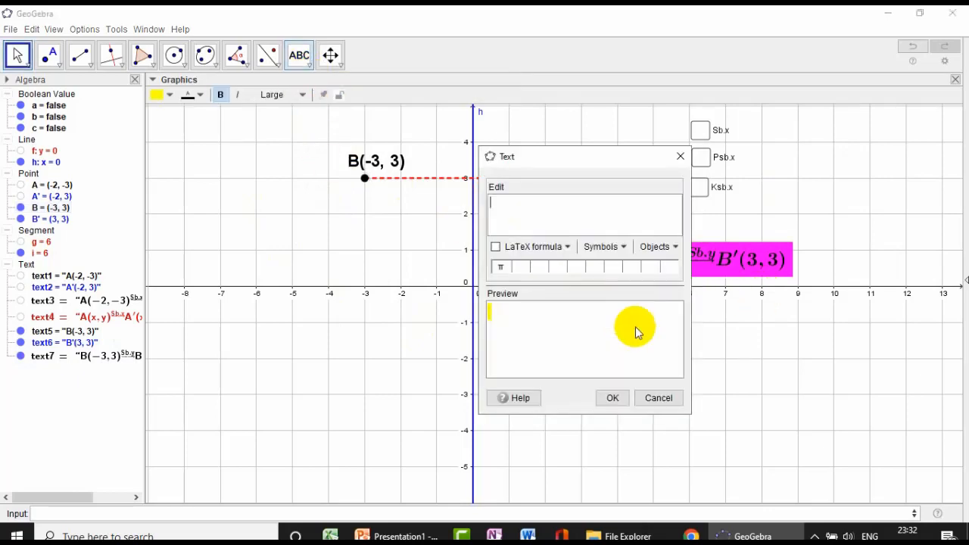
left_click(495, 247)
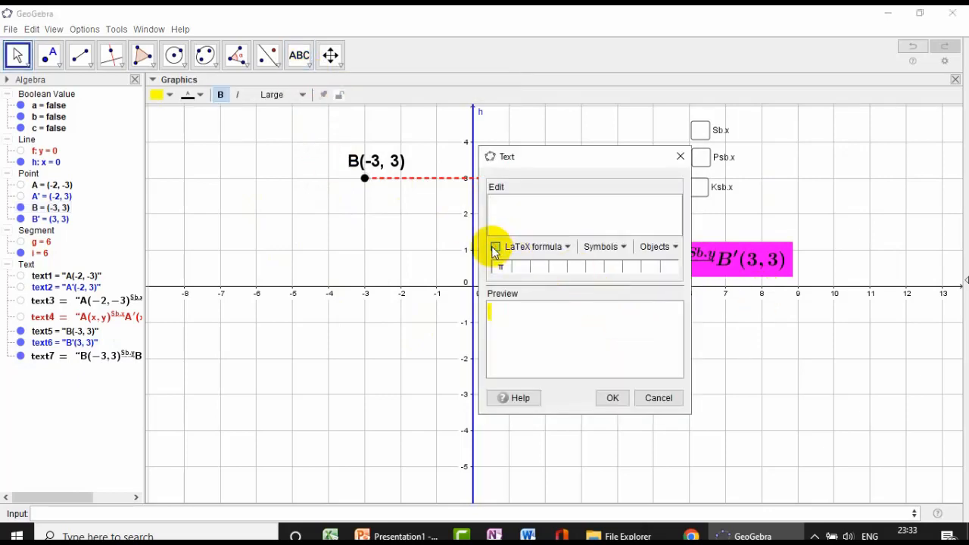
left_click(566, 250)
mouse_move(585, 266)
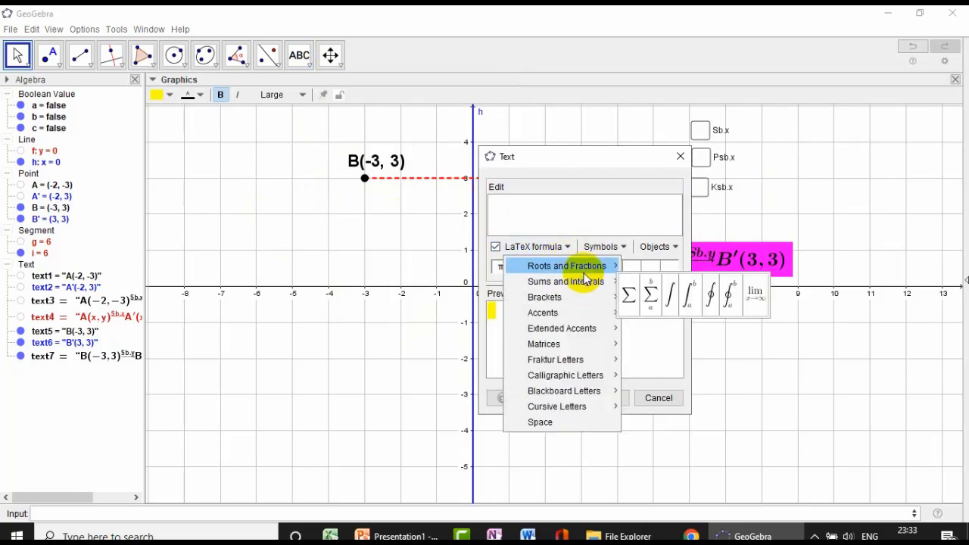
left_click(641, 273)
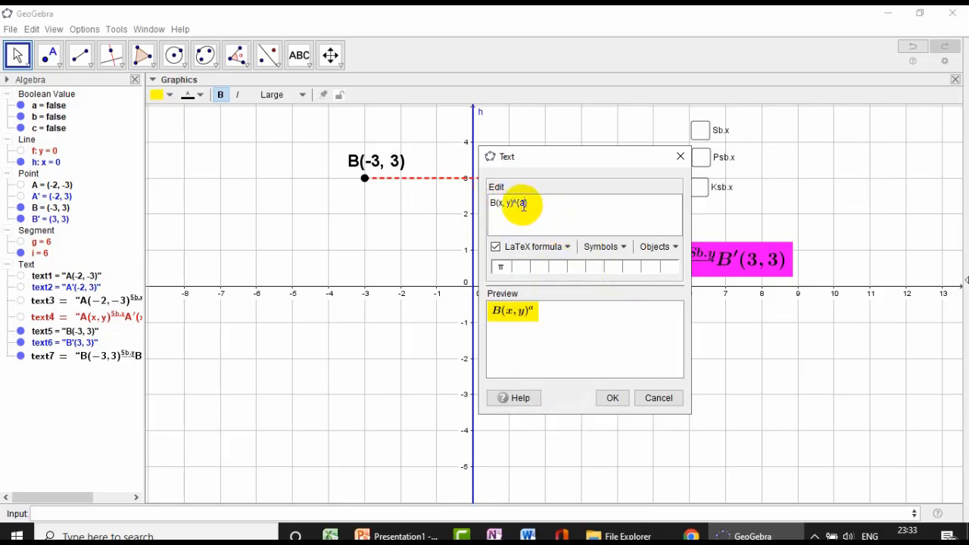
- Fill the superscript with an under-right-arrow accent over Sb.y, append B'(-x, y) and create the text
left_click(589, 246)
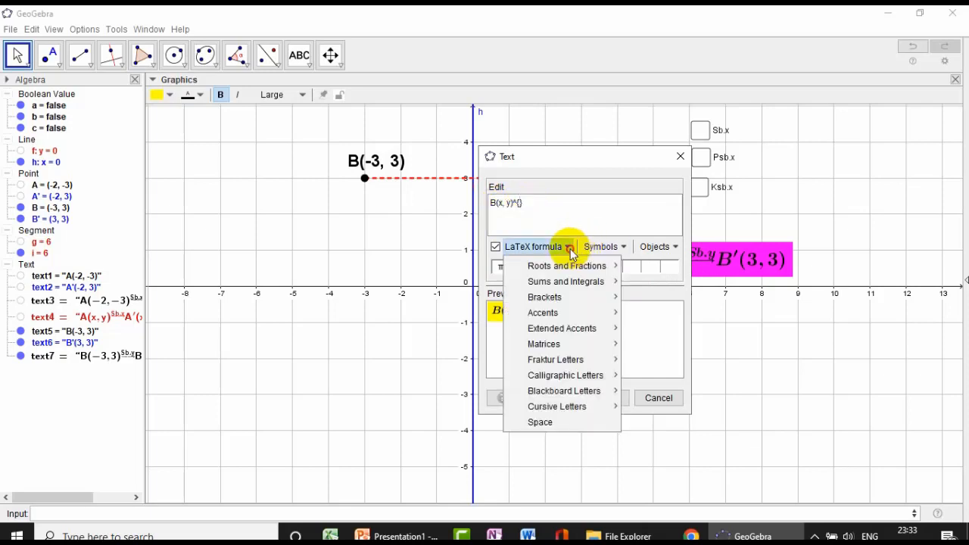
mouse_move(541, 328)
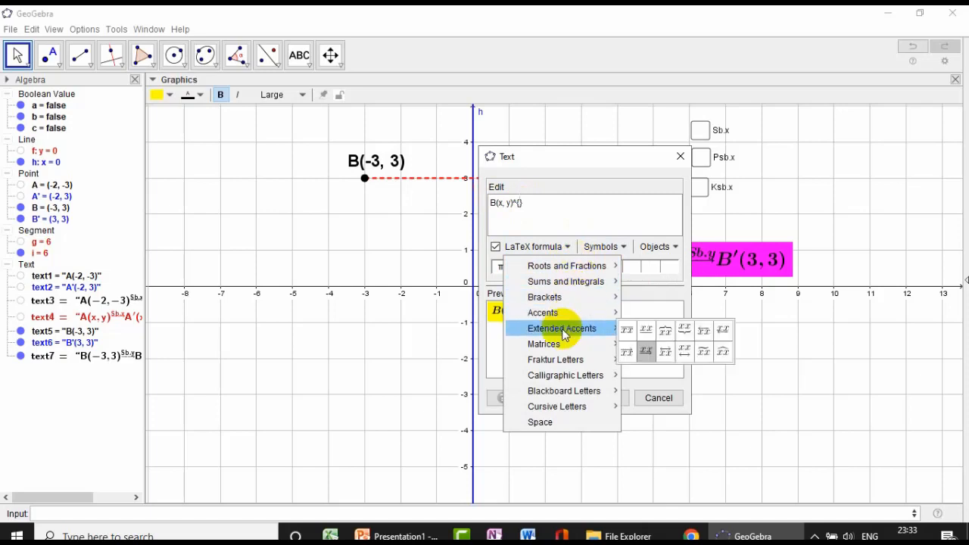
left_click(645, 354)
type("}B'(-x, y")
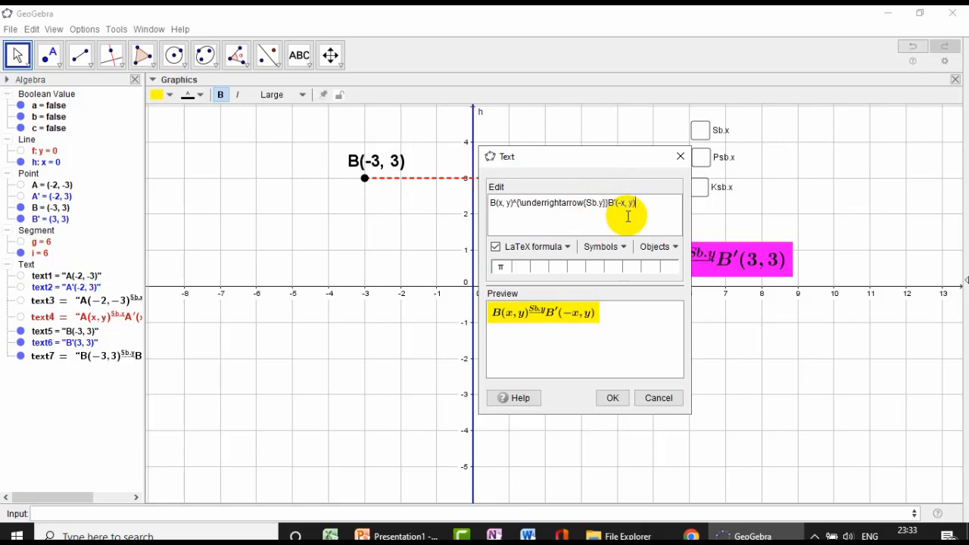
left_click(613, 397)
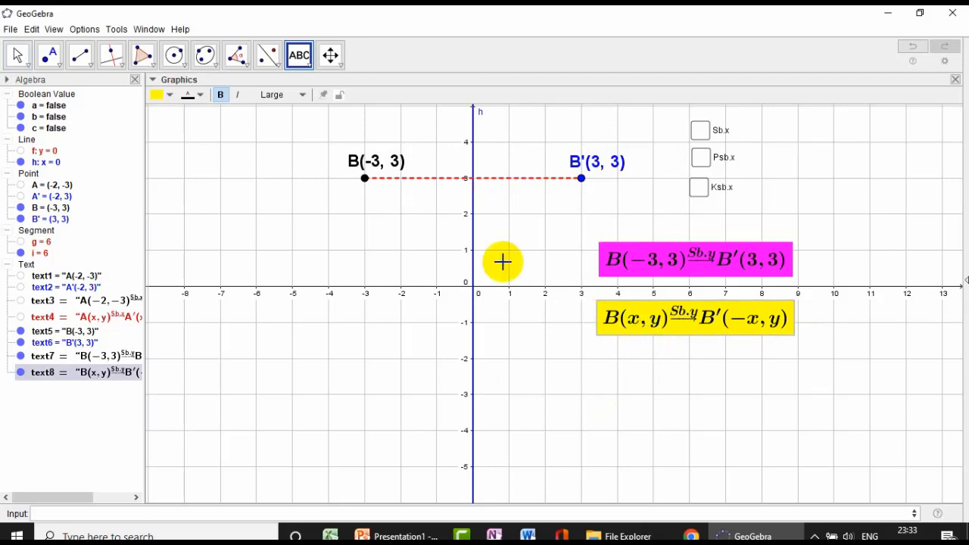
- Set the yellow general formula's text size to Very Large and move it left, beneath the magenta formula
left_click(18, 55)
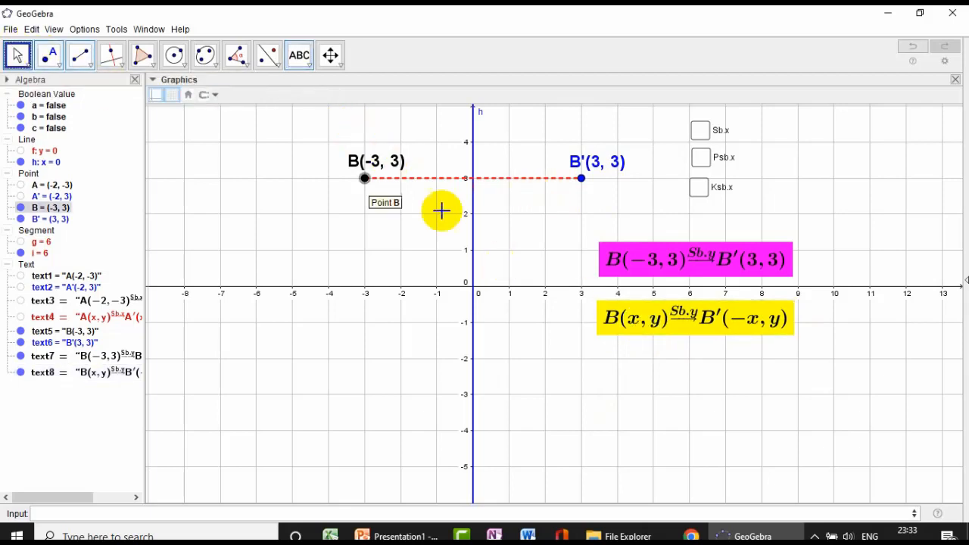
left_click(664, 317)
left_click(301, 95)
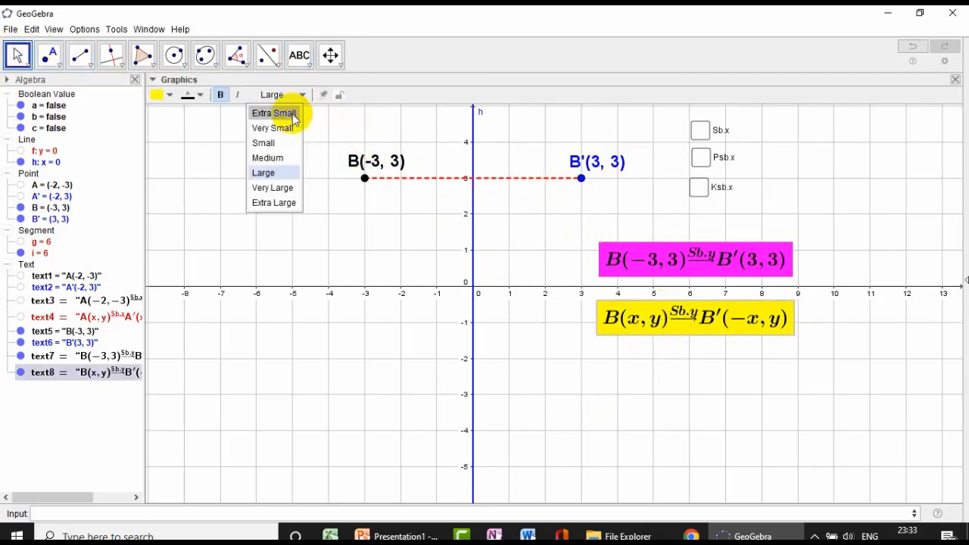
left_click(281, 189)
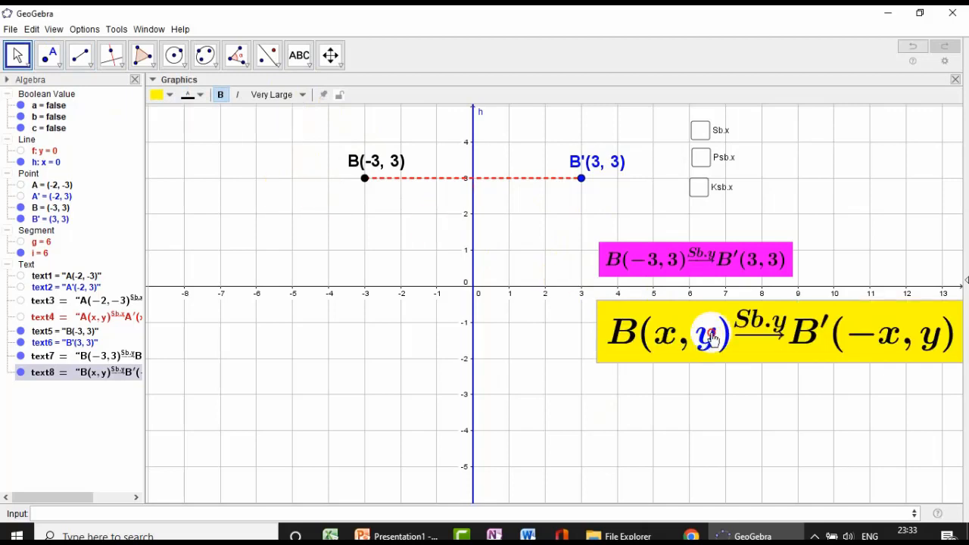
left_click_drag(712, 339, 619, 333)
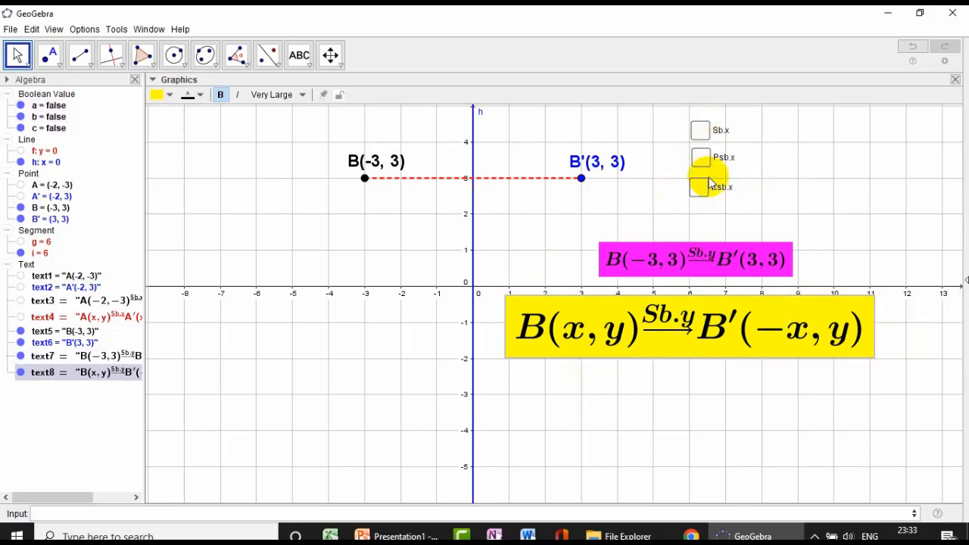
left_click(693, 260)
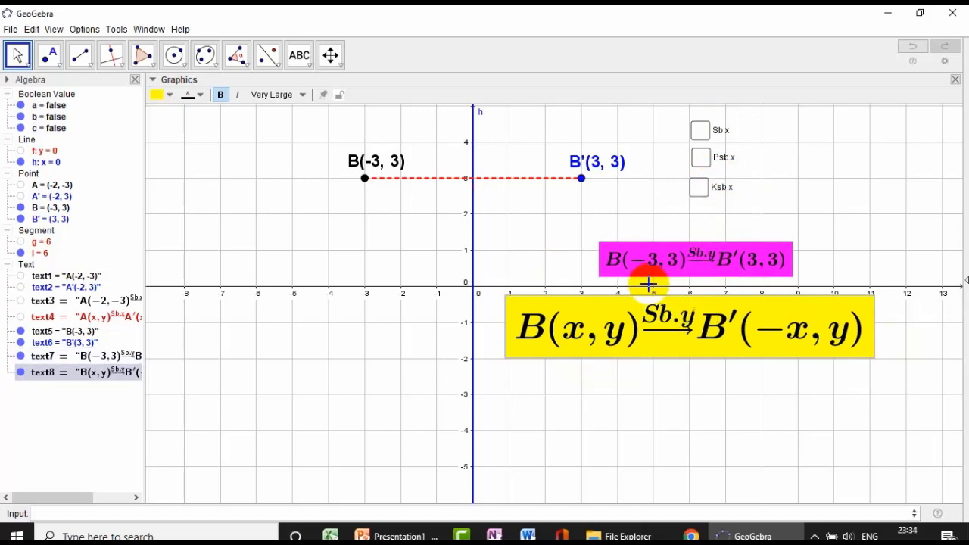
left_click(651, 262)
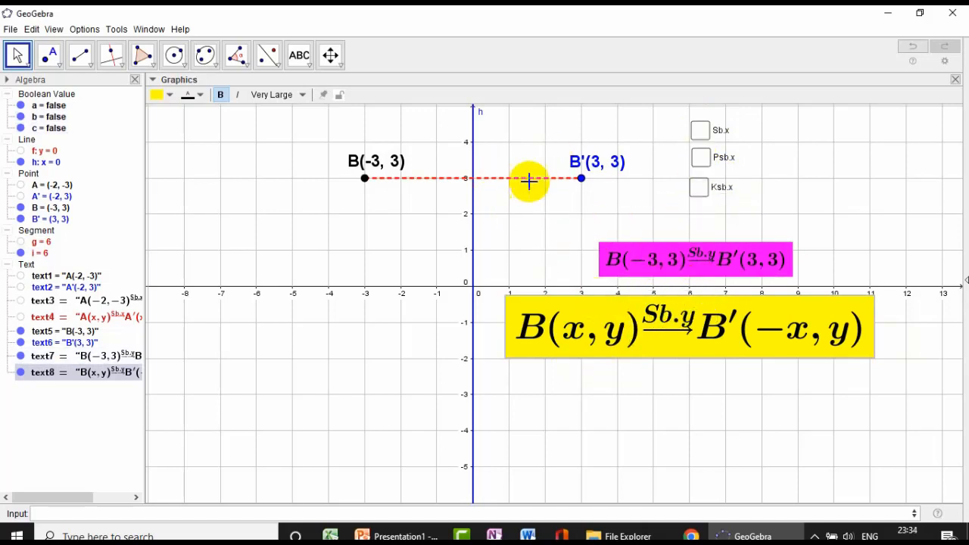
- Start a show/hide check box captioned Sb.y to the right of the existing check boxes
left_click(303, 65)
left_click(346, 190)
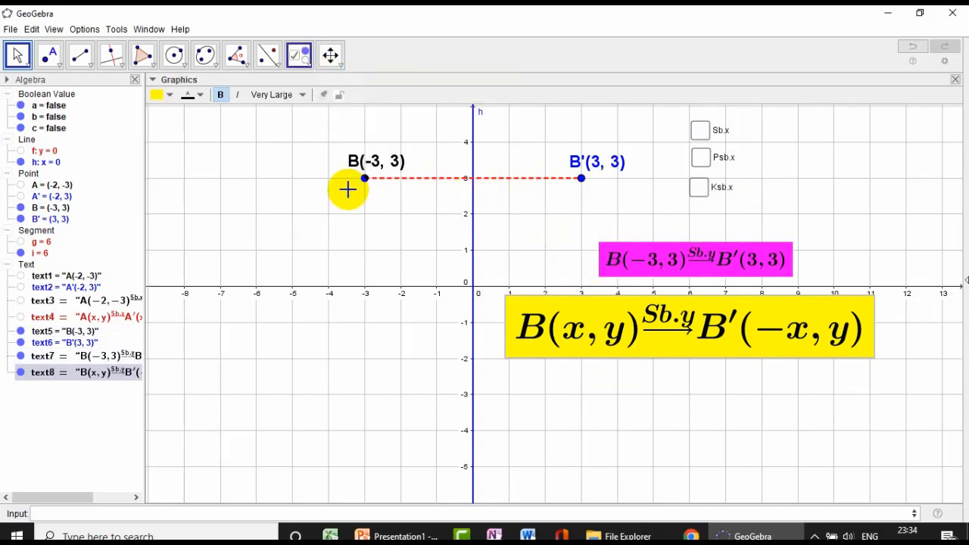
left_click(818, 188)
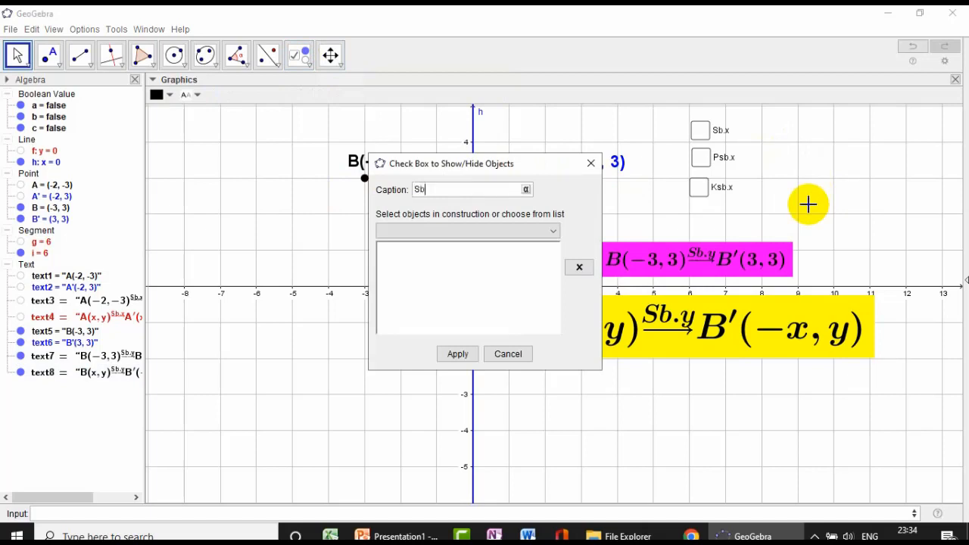
- Add line h, point B, its reflection B' and segment i to the objects controlled by the Sb.y check box
left_click(550, 233)
scroll(488, 264, "down", 3)
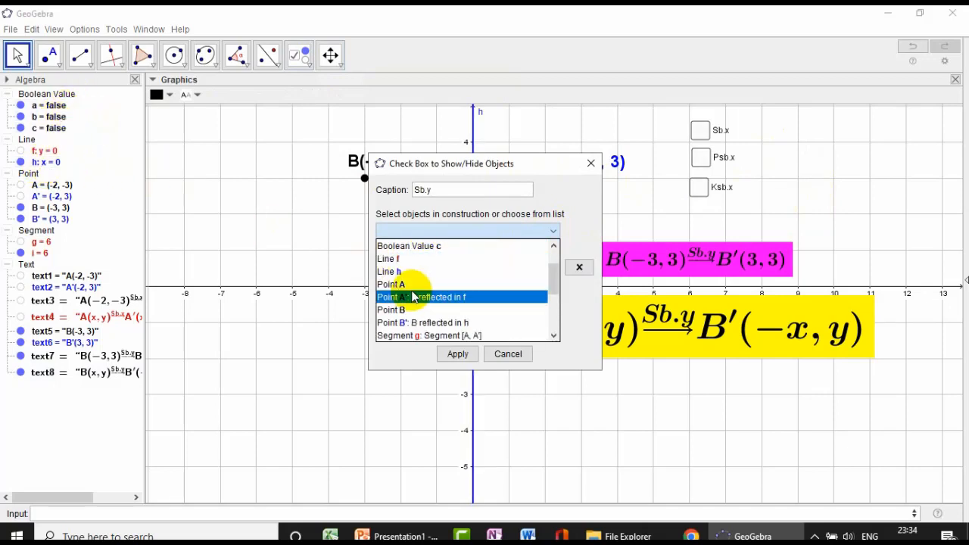
left_click(413, 271)
left_click(555, 232)
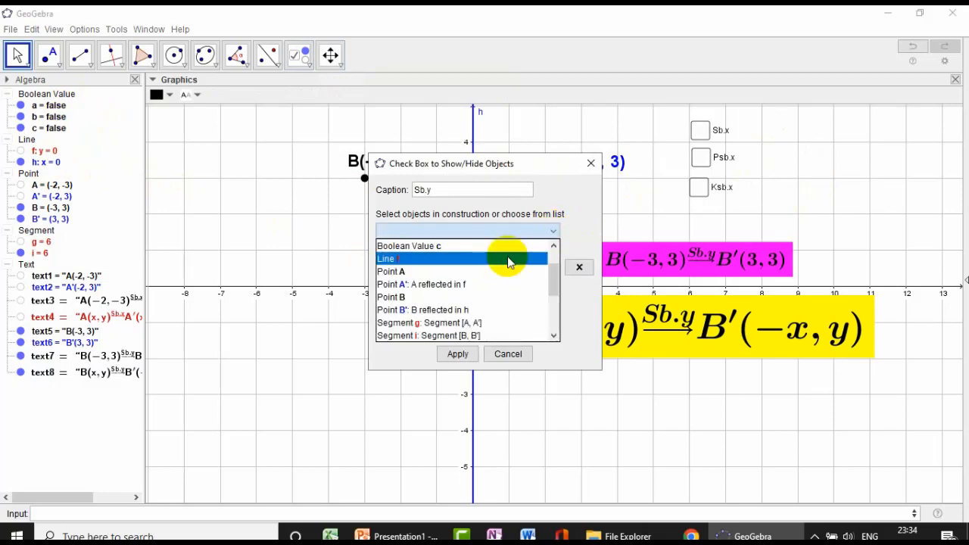
left_click(424, 301)
left_click(553, 231)
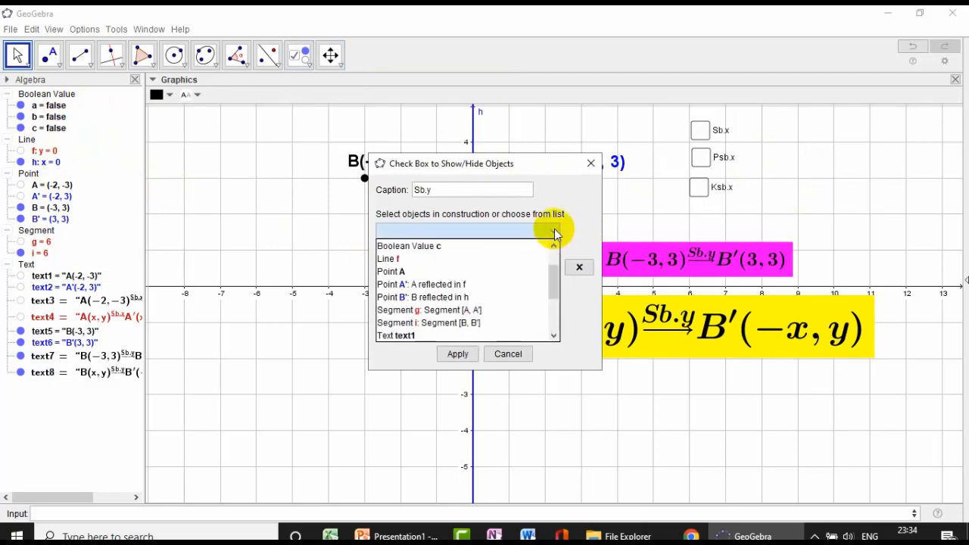
left_click(445, 301)
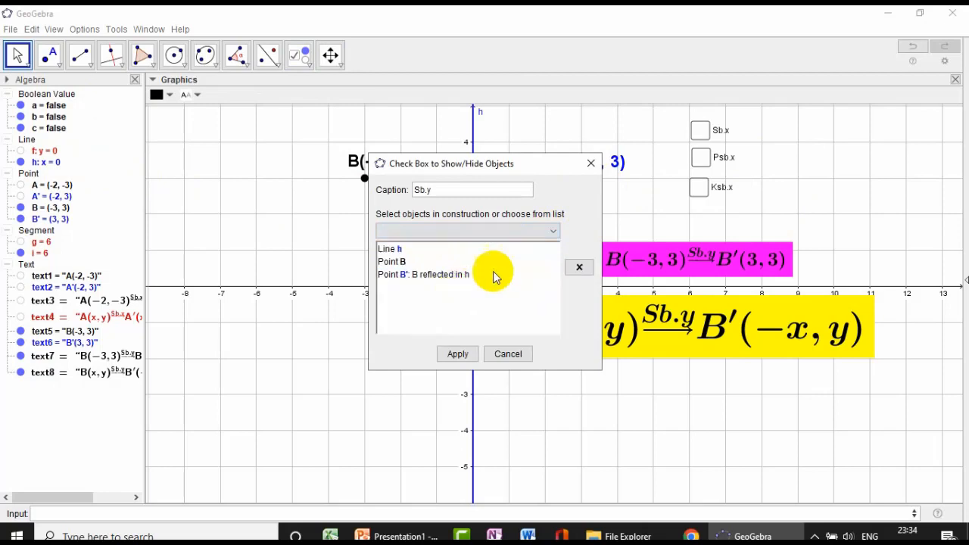
left_click(552, 231)
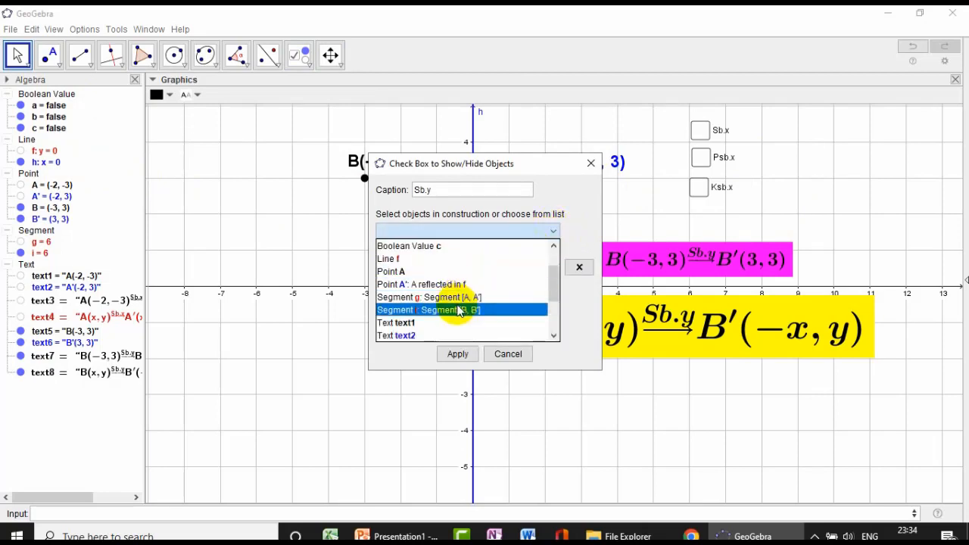
left_click(457, 310)
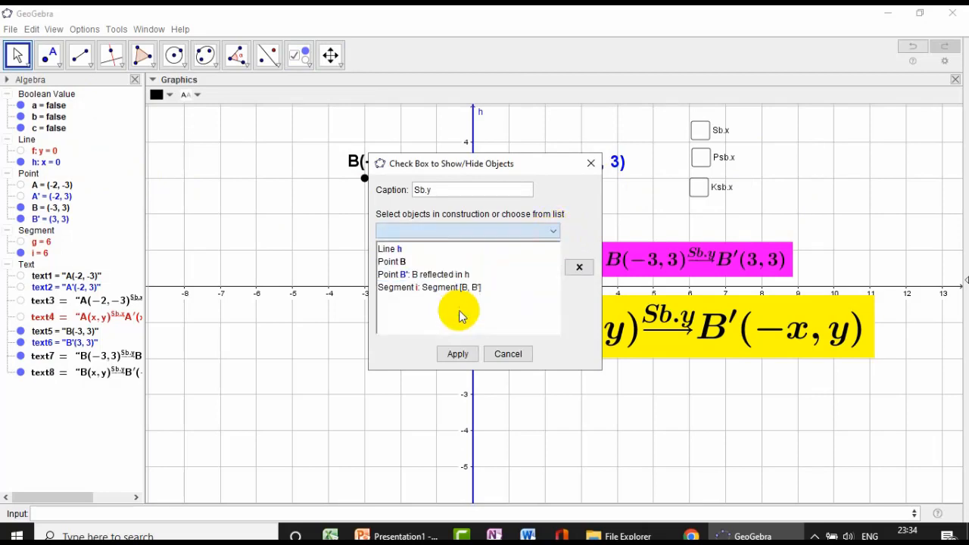
- Add text5 and text6 to the Sb.y check box's objects, create the check box and return to the Move tool
left_click(554, 232)
scroll(496, 284, "down", 2)
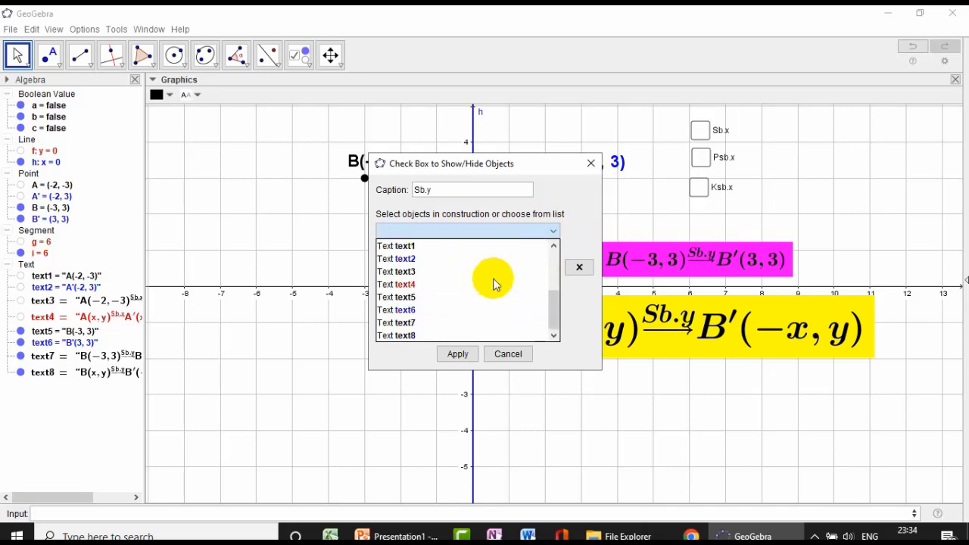
left_click(425, 299)
left_click(556, 230)
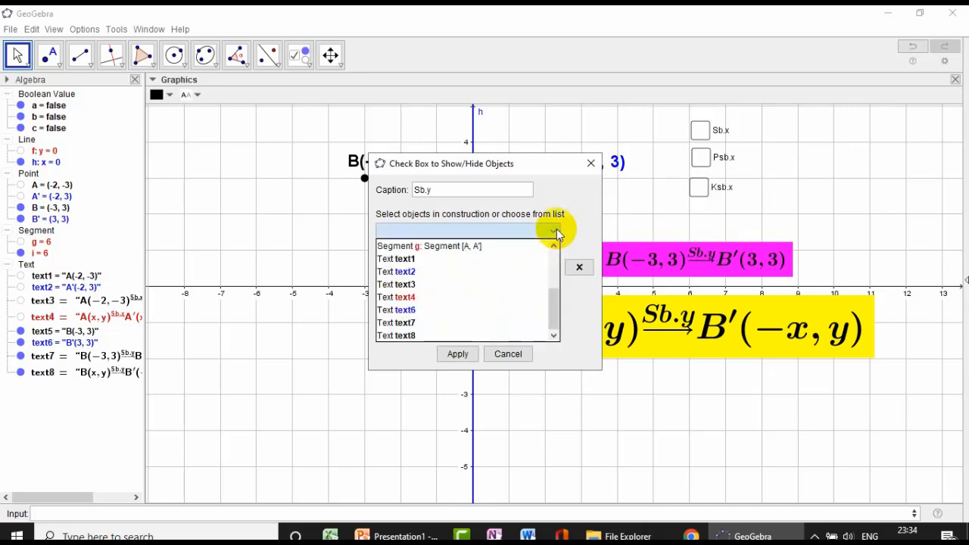
left_click(424, 310)
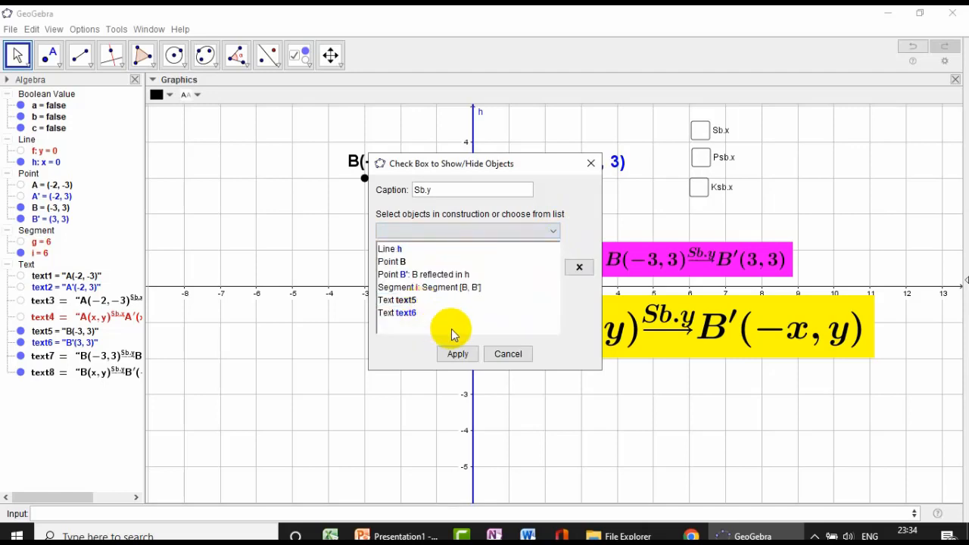
left_click_drag(530, 166, 484, 193)
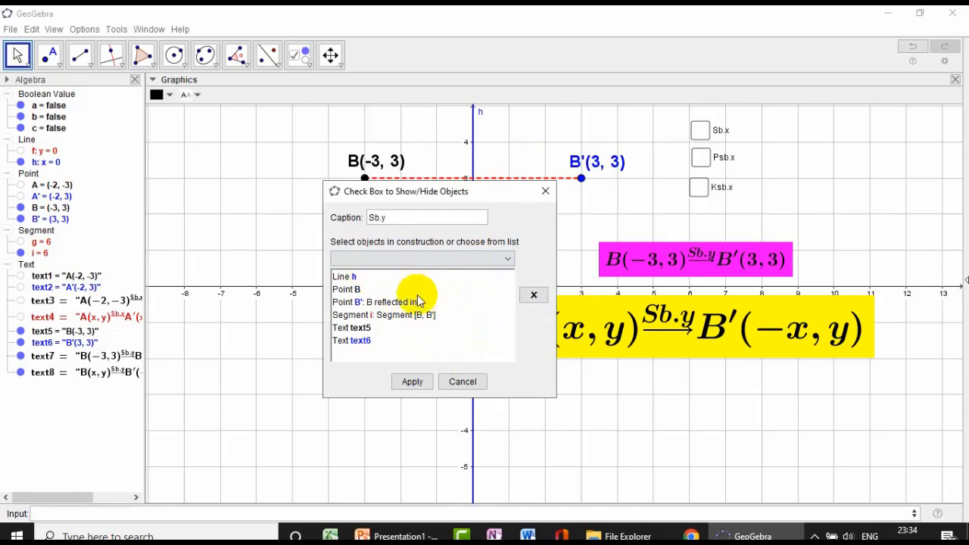
left_click(407, 382)
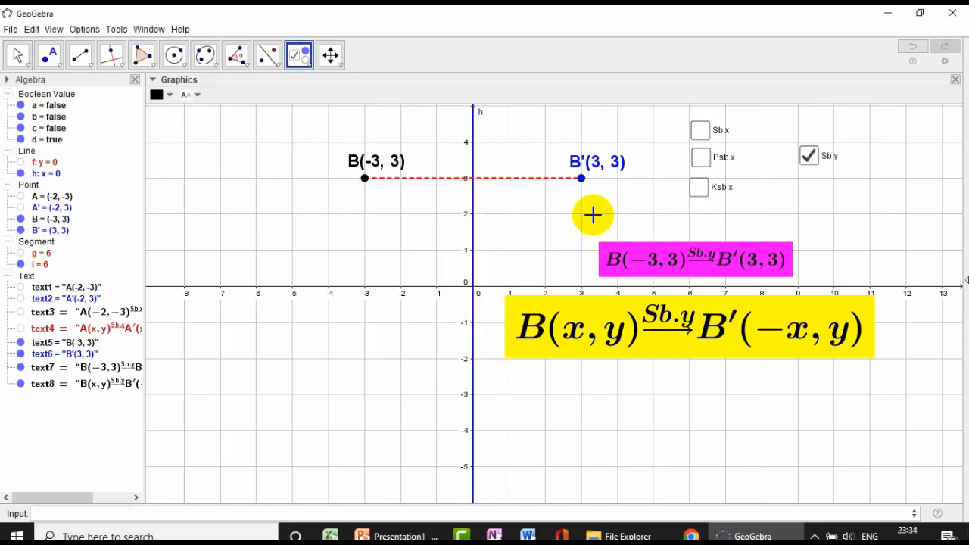
left_click(12, 54)
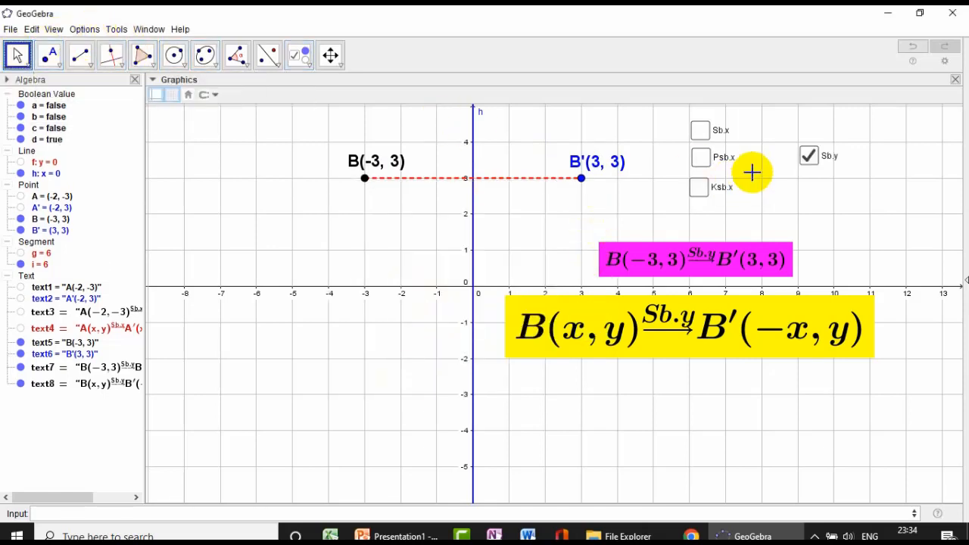
- Toggle the Sb.y check box off and on, and start a new show/hide check box captioned Psb.y below it
left_click(807, 157)
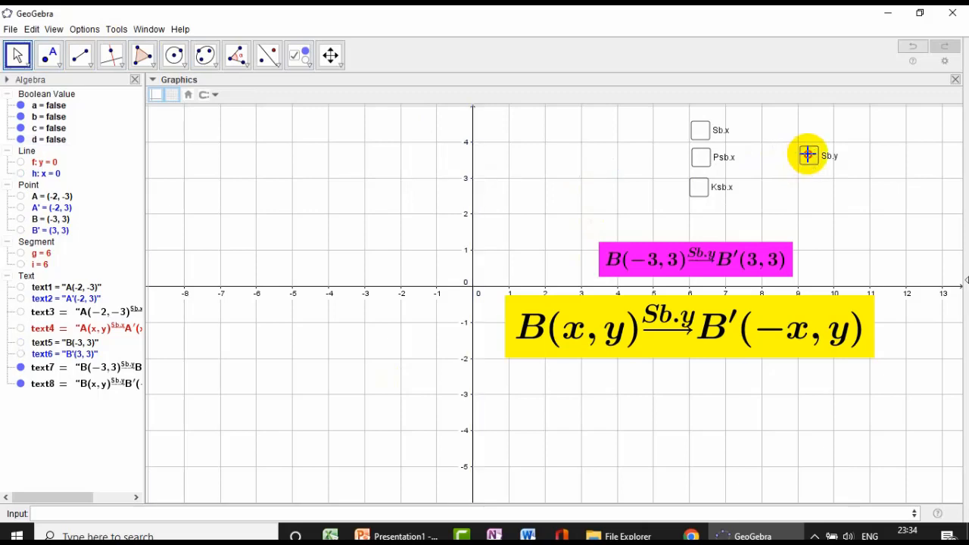
left_click(807, 155)
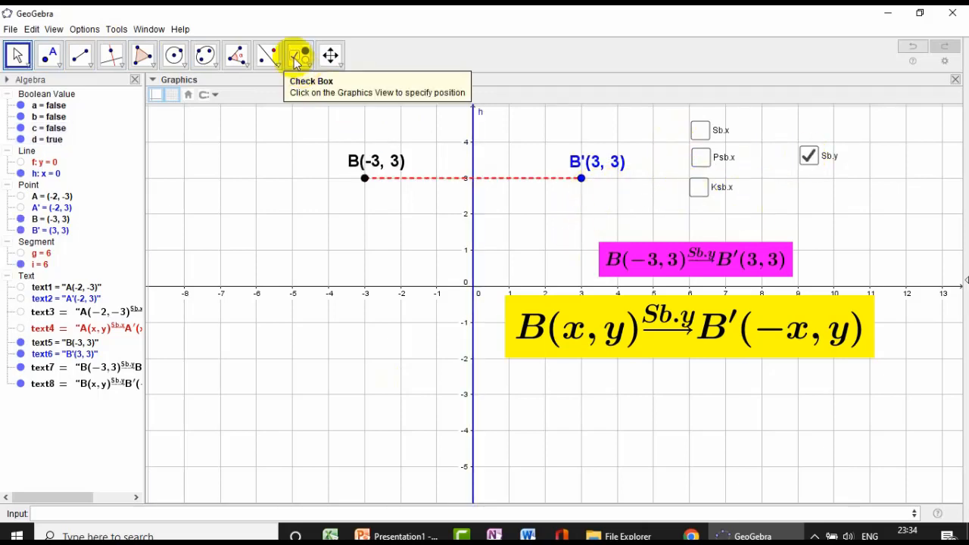
left_click(296, 59)
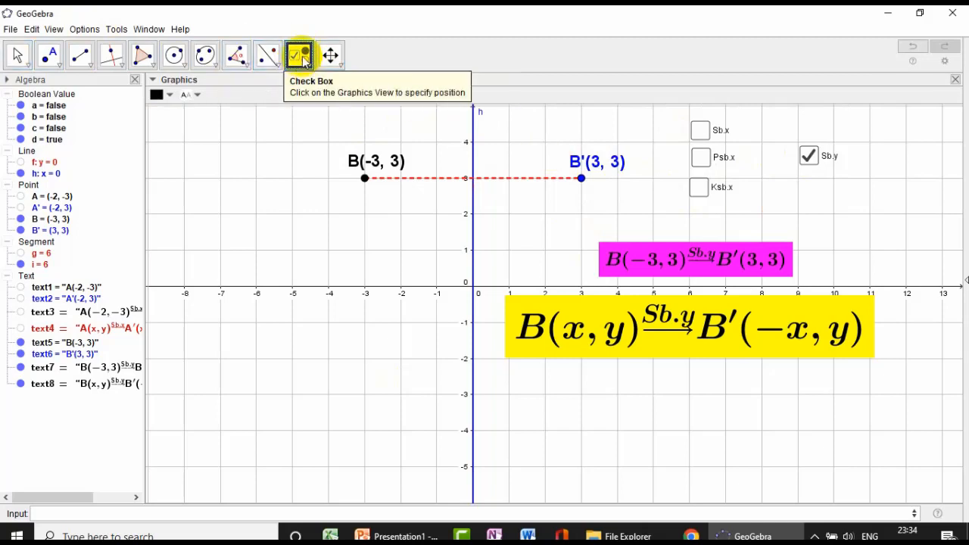
left_click(768, 195)
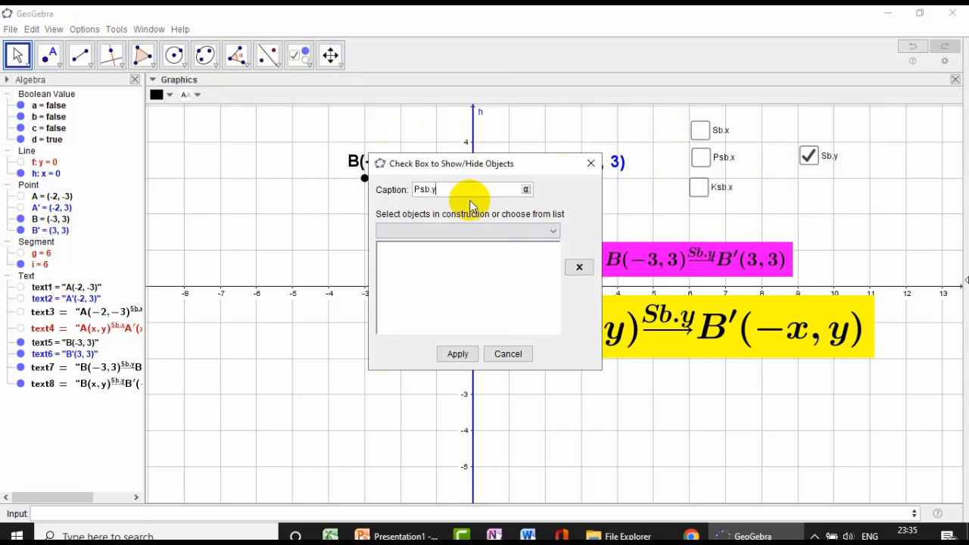
- Add text7 to the objects controlled by the Psb.y check box and create the check box
left_click(555, 230)
left_click(409, 271)
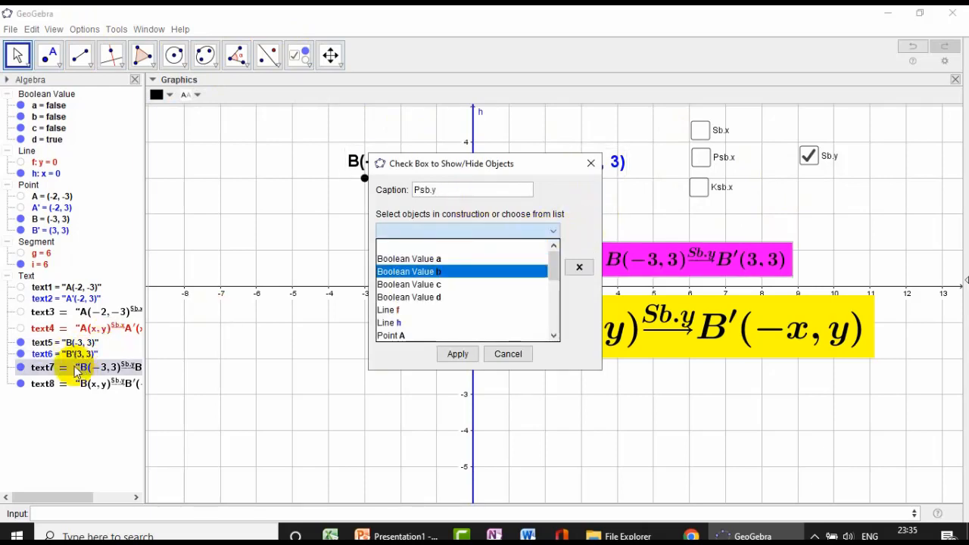
scroll(492, 296, "down", 3)
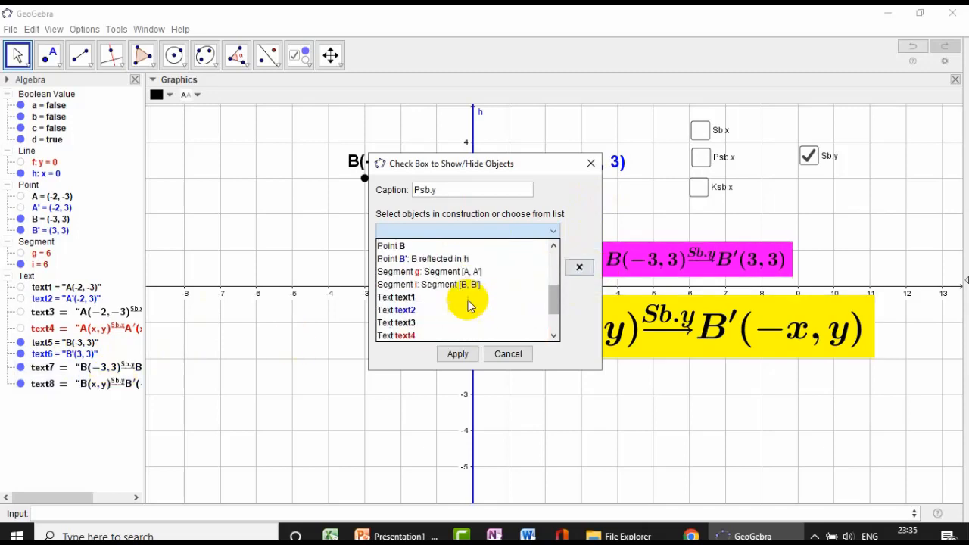
scroll(450, 323, "down", 2)
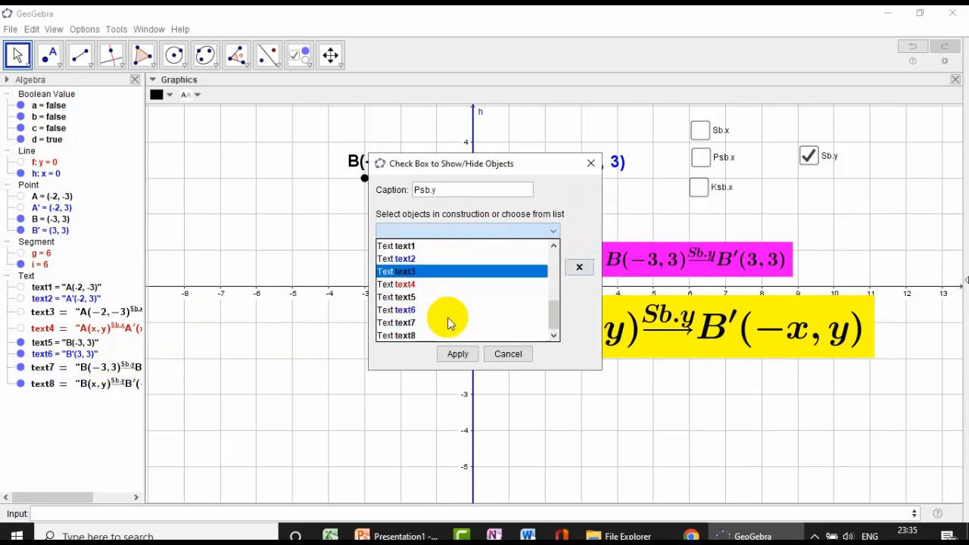
left_click(431, 325)
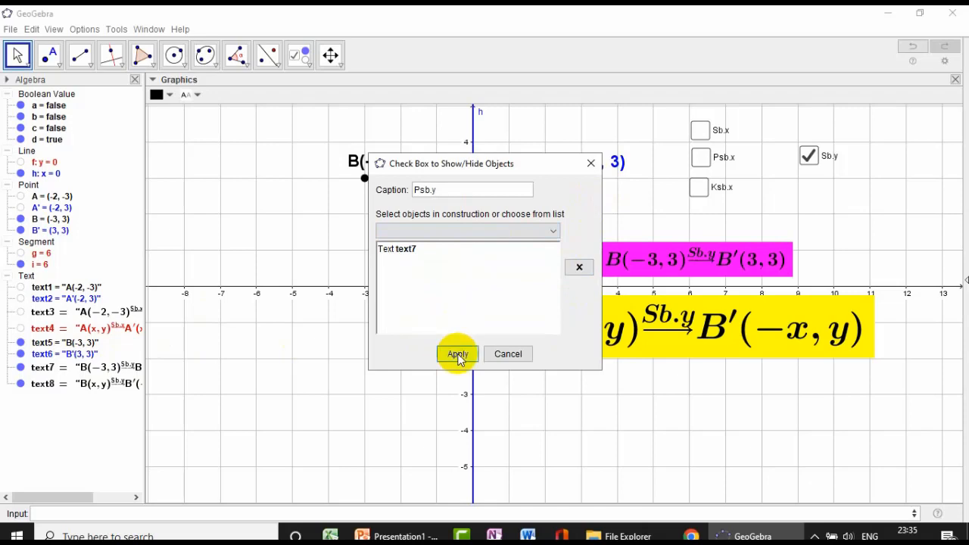
left_click(457, 355)
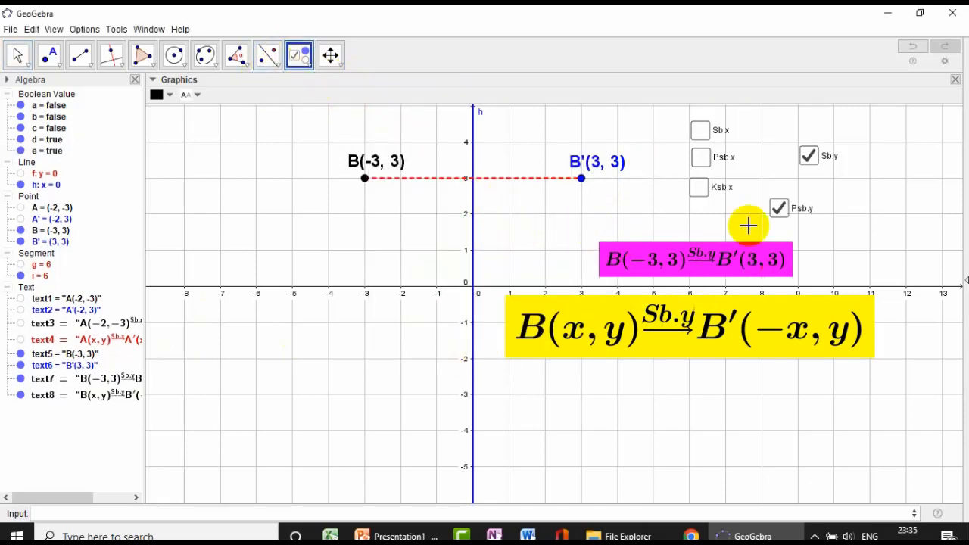
- Create a show/hide check box captioned Ksb.y that controls text8, placed below and to the right of Psb.y
left_click(831, 236)
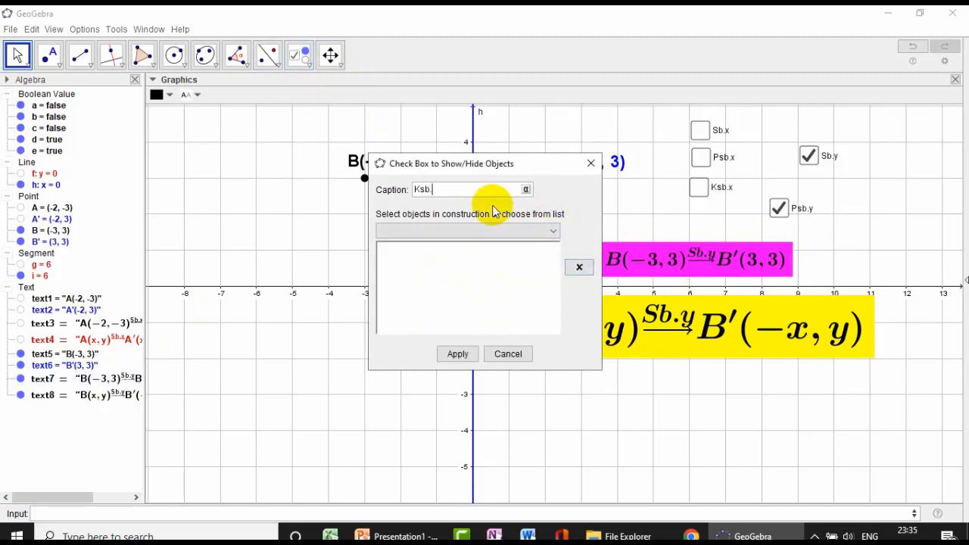
type("sb.y")
left_click(551, 232)
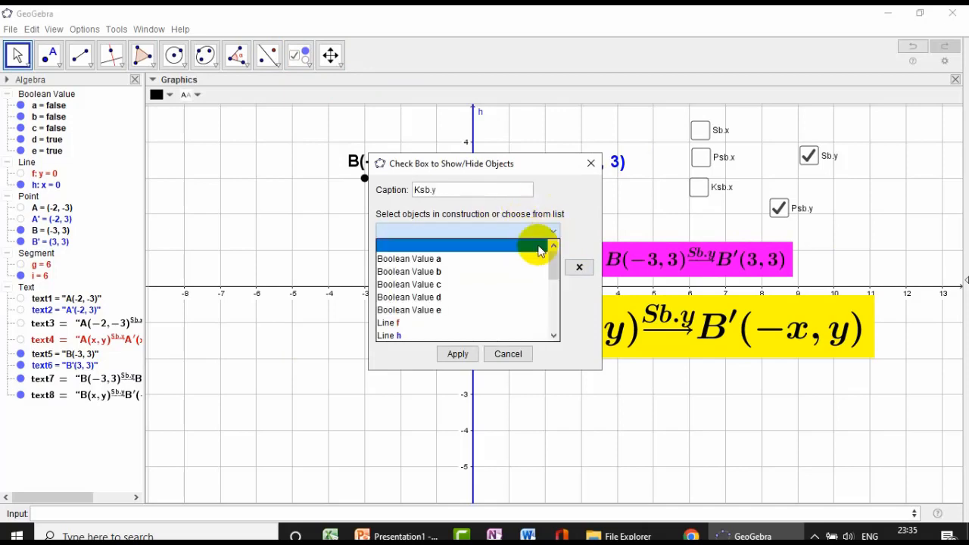
scroll(426, 299, "down", 4)
scroll(426, 298, "down", 1)
left_click(421, 336)
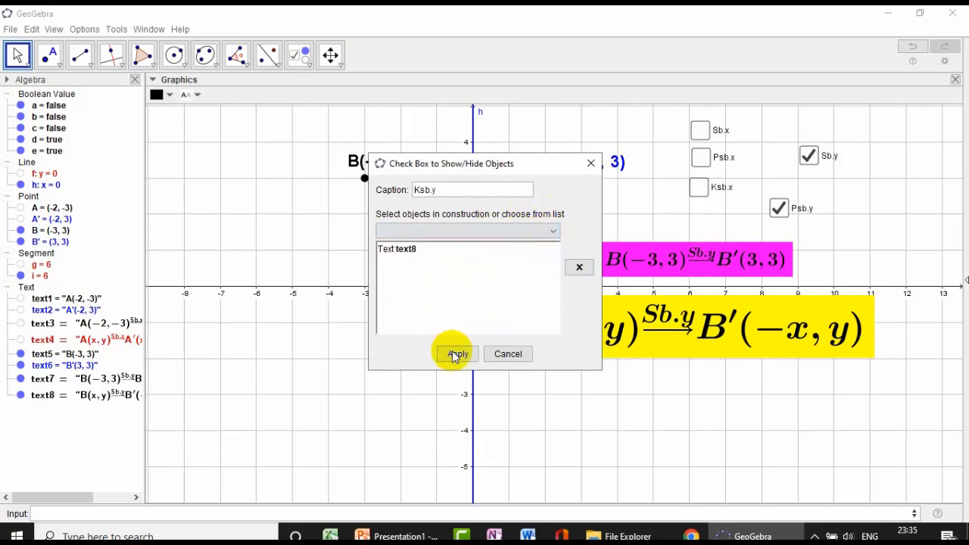
left_click(459, 354)
- Test the Psb.y check box with the Move tool, leaving both Psb.y and Ksb.y unchecked to hide the two formulas
left_click(18, 55)
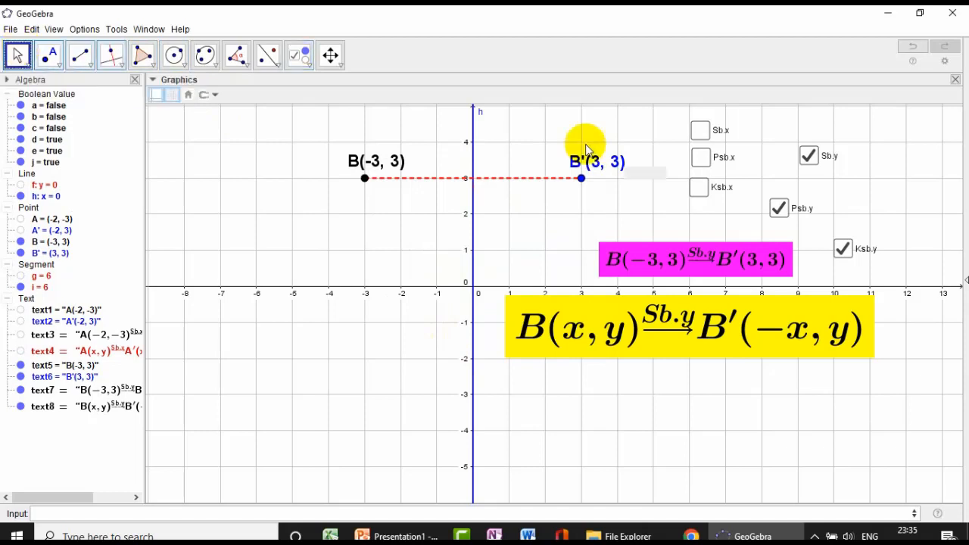
left_click(780, 209)
left_click(784, 213)
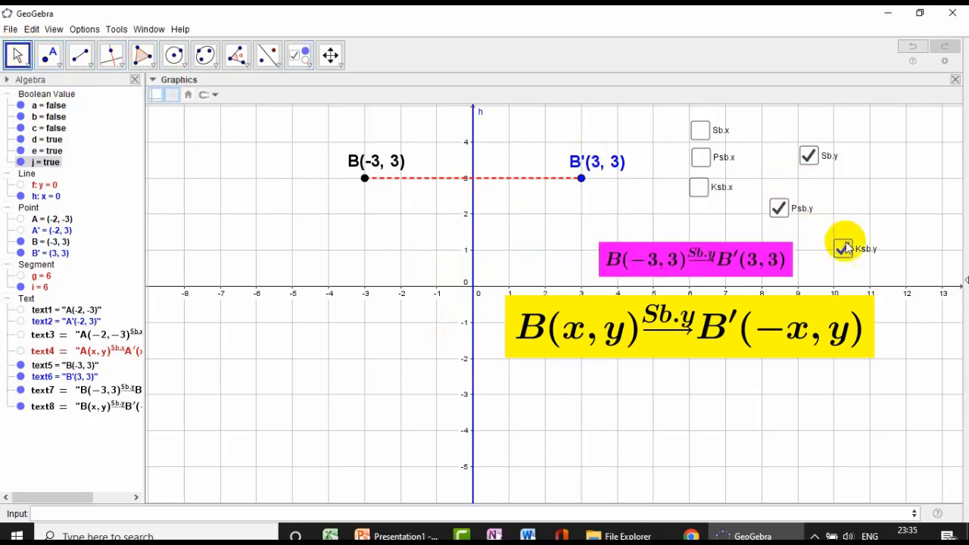
left_click(843, 247)
left_click(780, 209)
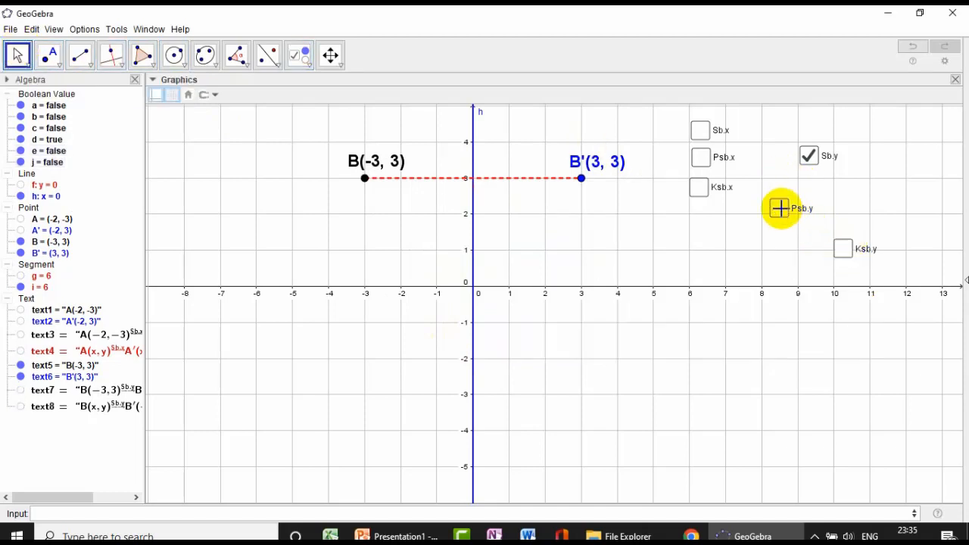
- Arrange the Sb.y, Psb.y and Ksb.y check boxes in a column to the right of the Sb.x, Psb.x and Ksb.x boxes
left_click(300, 54)
left_click_drag(807, 159, 783, 130)
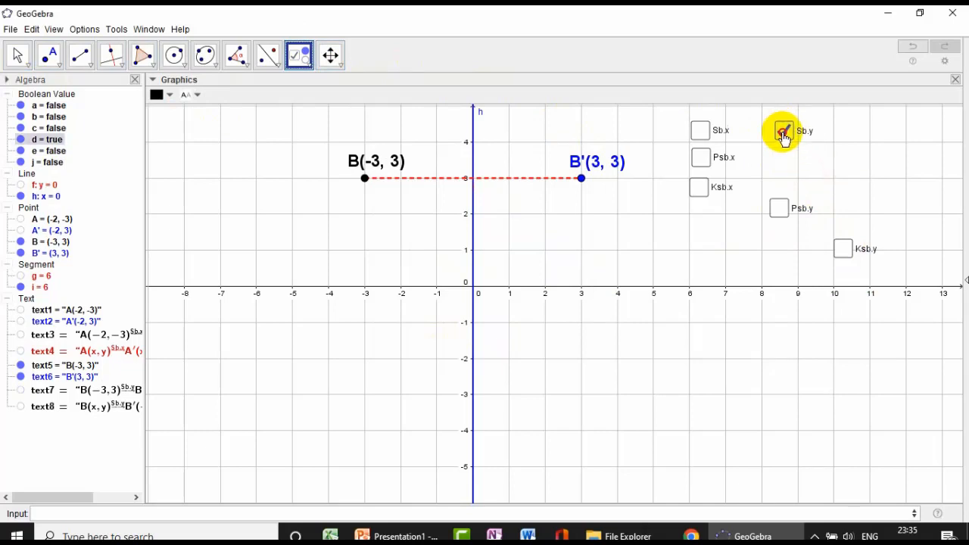
left_click_drag(790, 208, 792, 177)
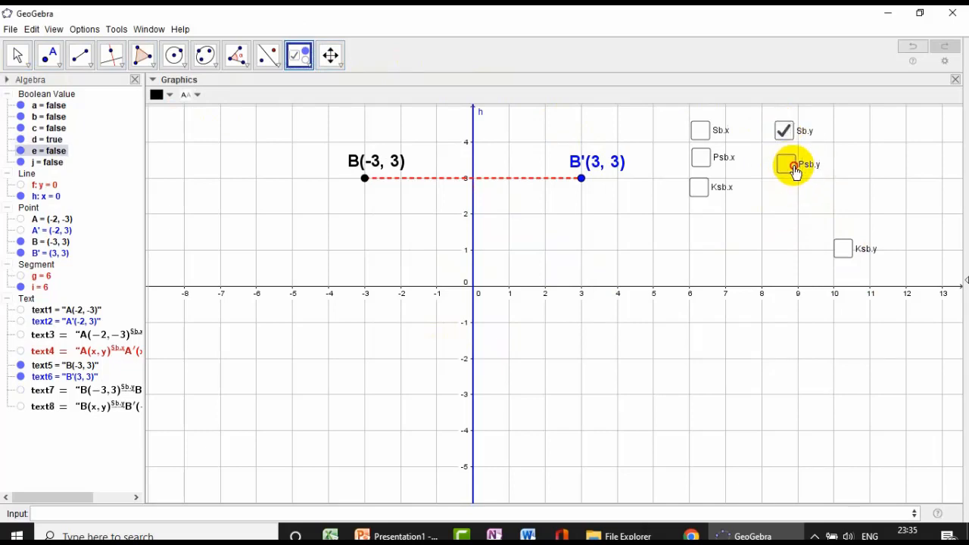
left_click_drag(842, 247, 786, 199)
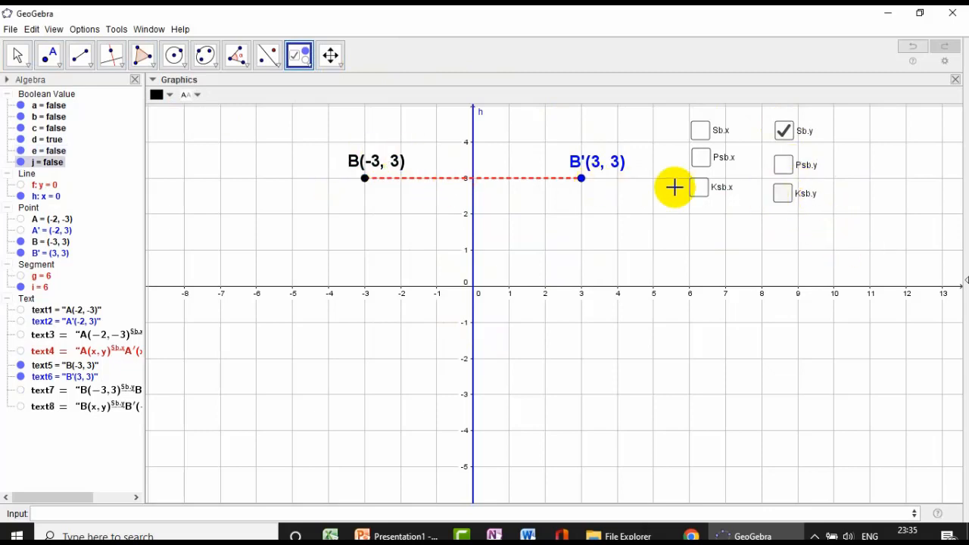
- Move point B straight down to (-3, -1)
left_click(18, 55)
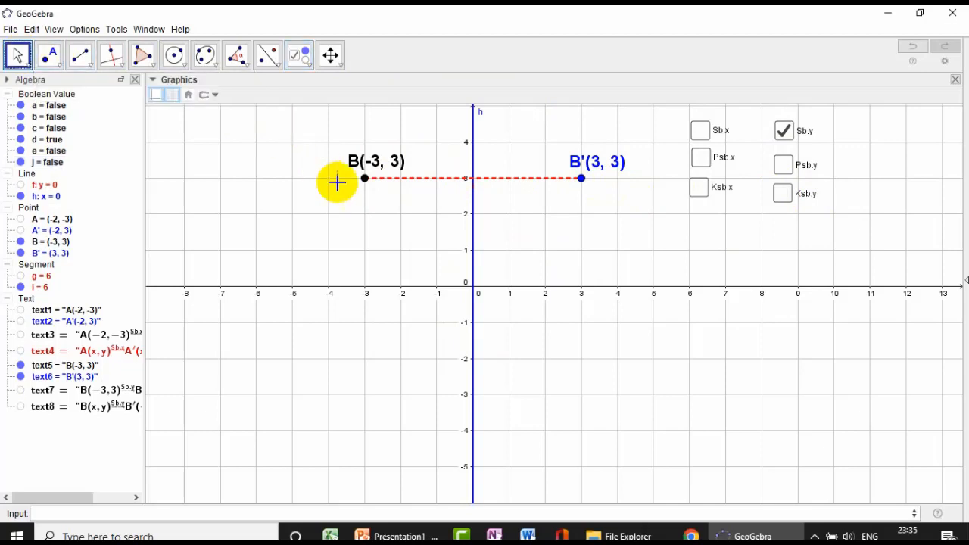
left_click(364, 178)
left_click_drag(367, 184, 365, 331)
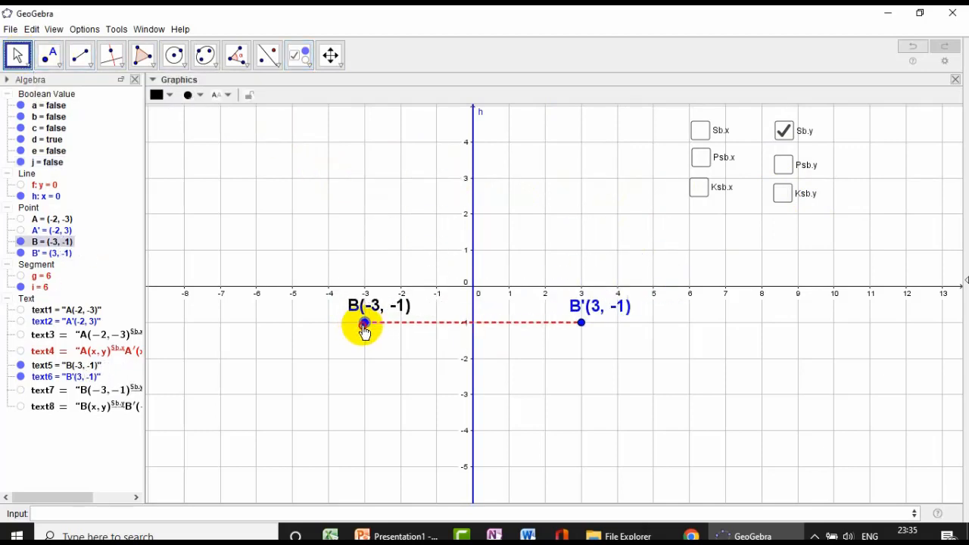
- Start a text object for the title above the reflected points, entering REFLEKSI TERHADAP
left_click(295, 63)
left_click(302, 58)
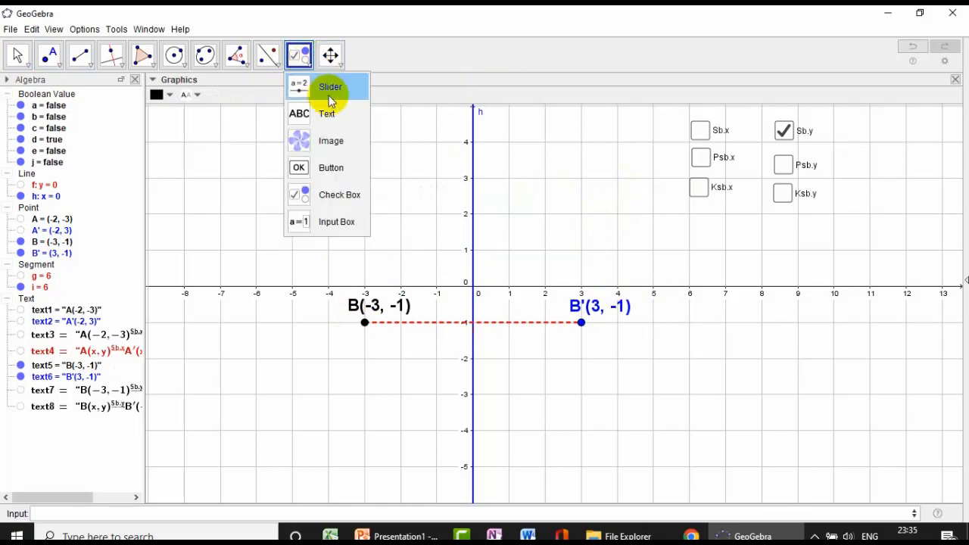
left_click(327, 116)
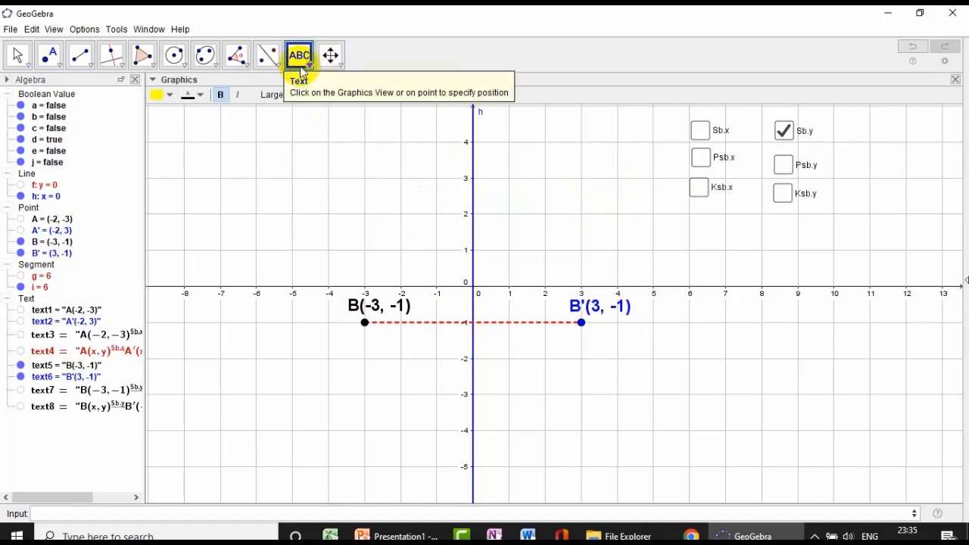
left_click(324, 135)
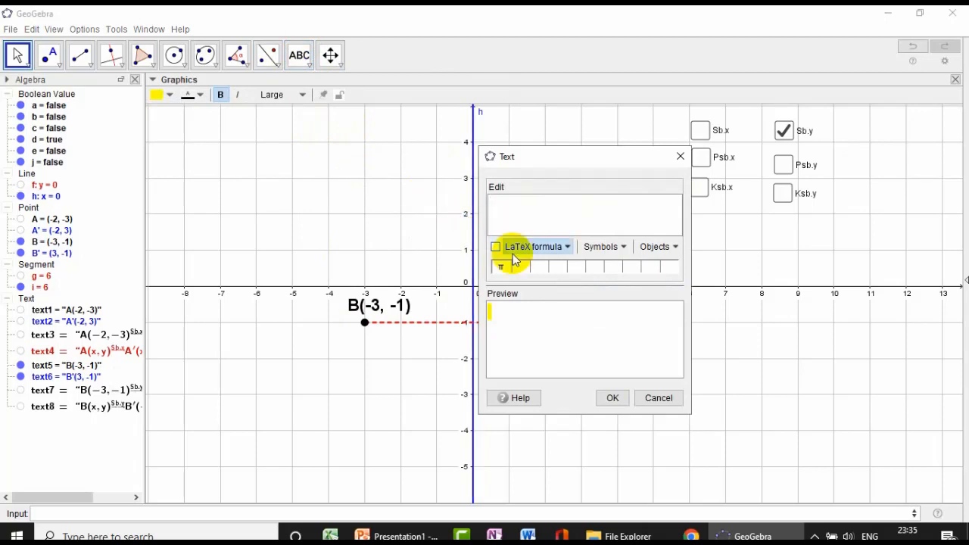
type("P")
key("BackSpace")
type("REFLE")
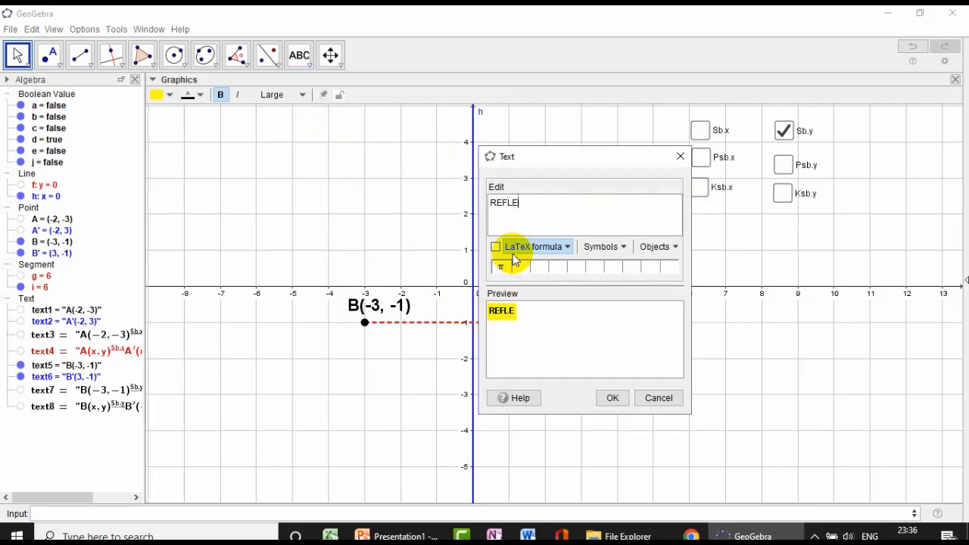
type("KSI TERHAD")
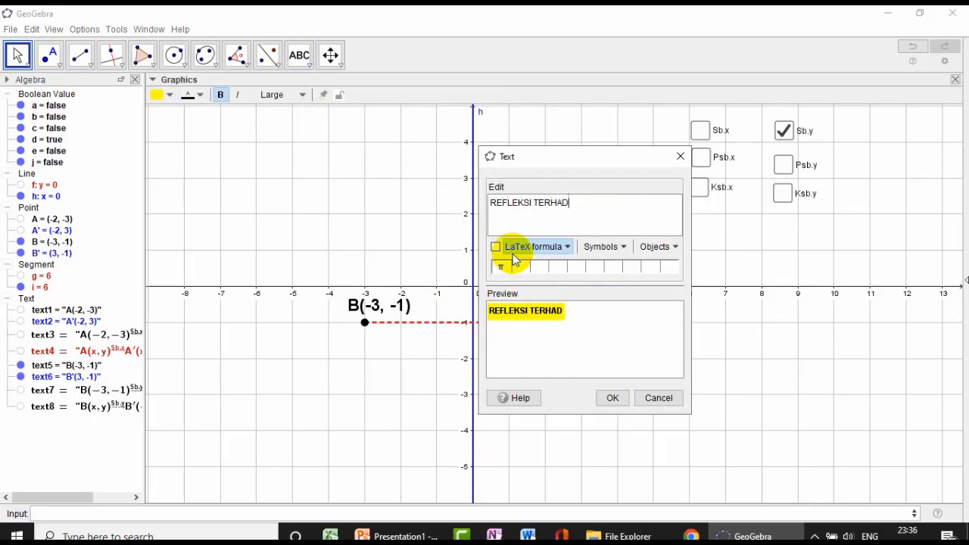
type("AP SMB")
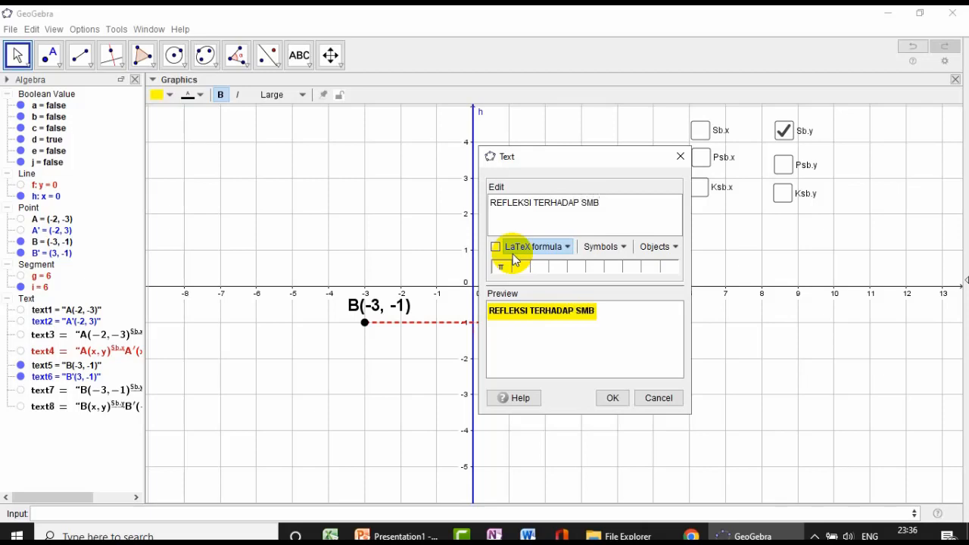
- Complete the title as REFLEKSI TERHADAP SUMBU KOORDINAT and insert it into the graphics view
key("BackSpace")
key("BackSpace")
type("UMBU KOORDNIAT")
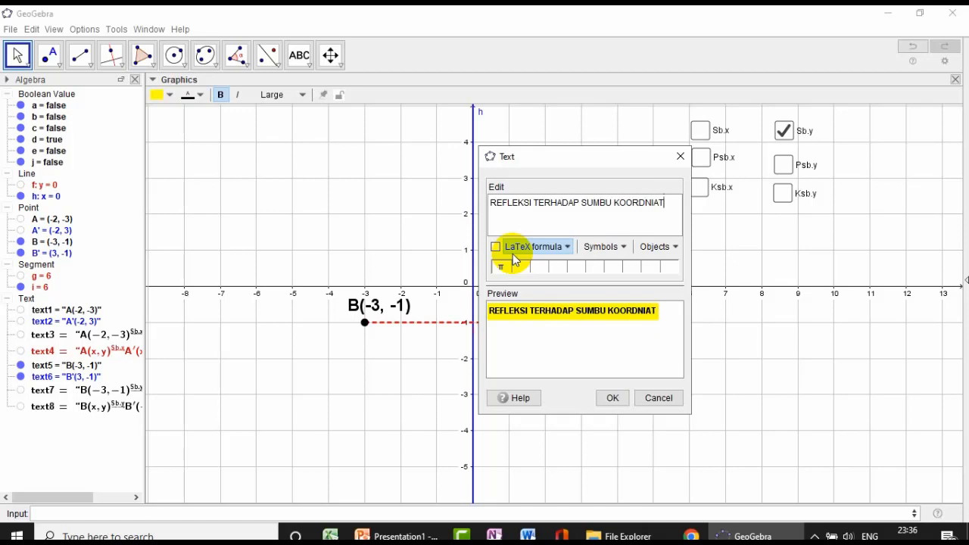
key("BackSpace")
key("BackSpace")
key("BackSpace")
key("BackSpace")
type("INAT")
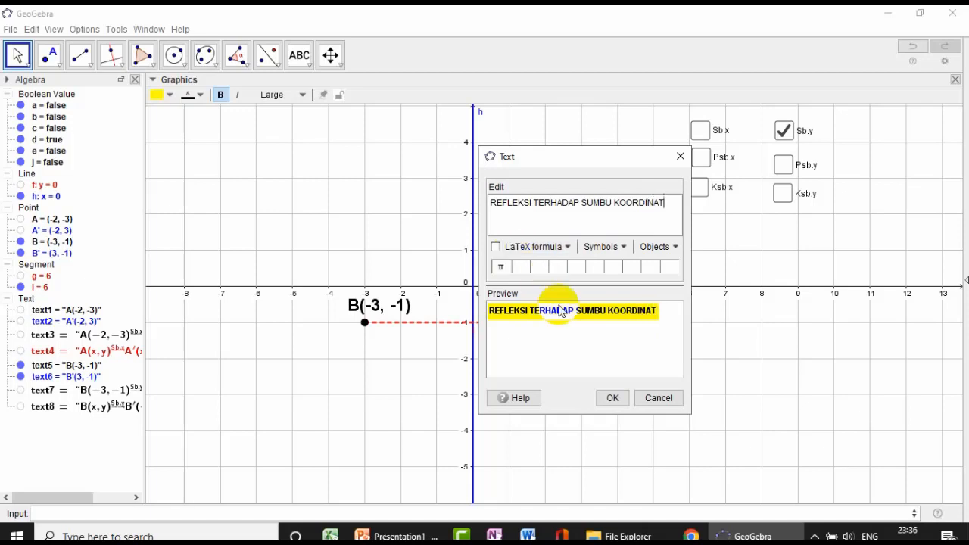
left_click(611, 396)
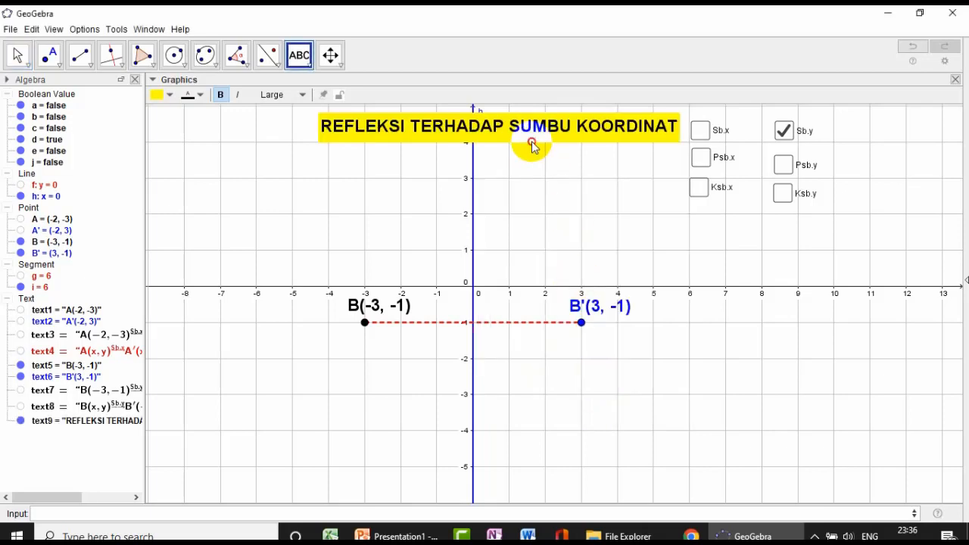
- Centre the title across the upper y-axis and set its background colour to orange
left_click_drag(530, 147, 497, 185)
left_click(171, 96)
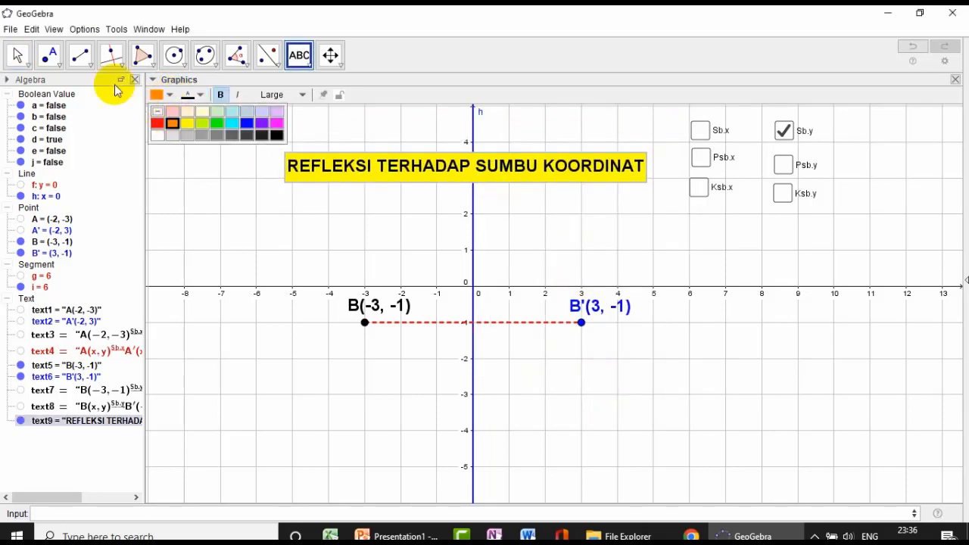
left_click(17, 56)
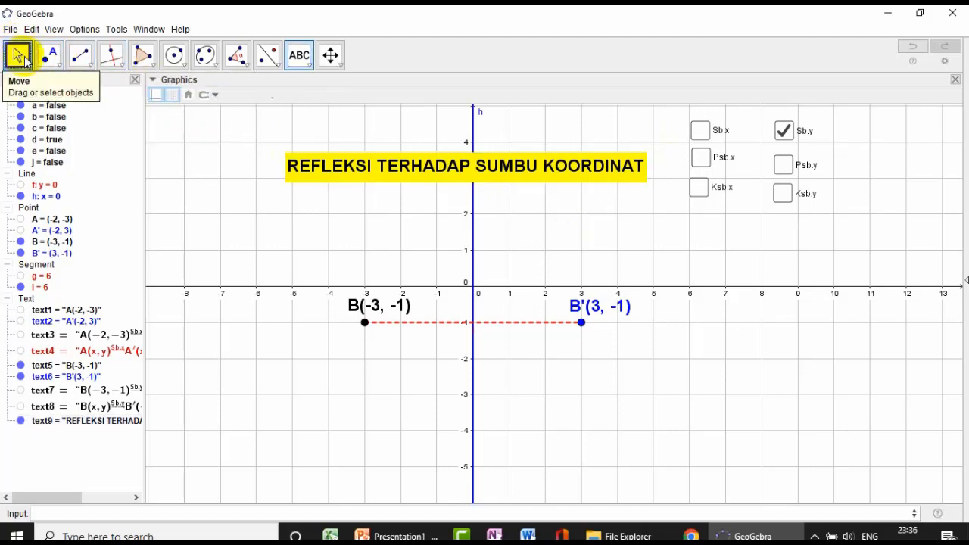
left_click(324, 159)
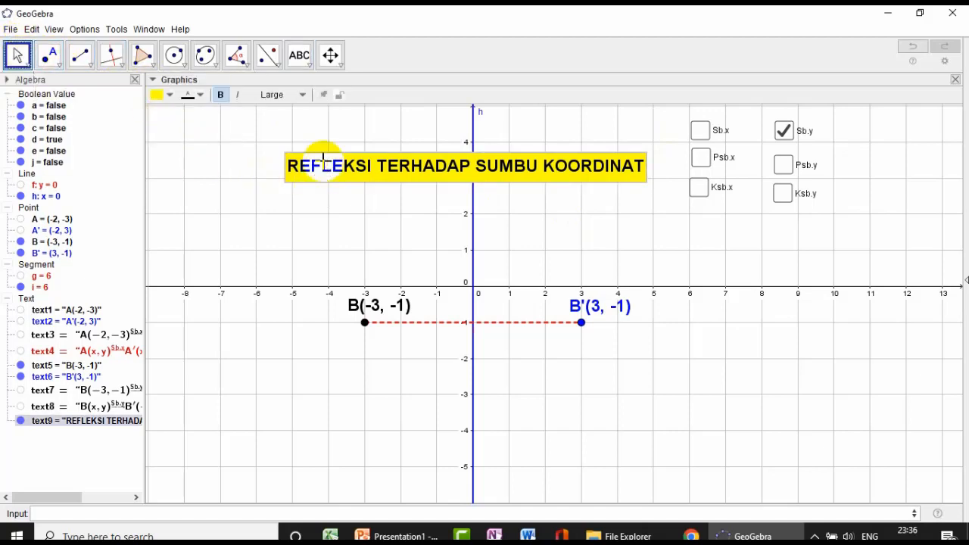
left_click(170, 95)
left_click(170, 124)
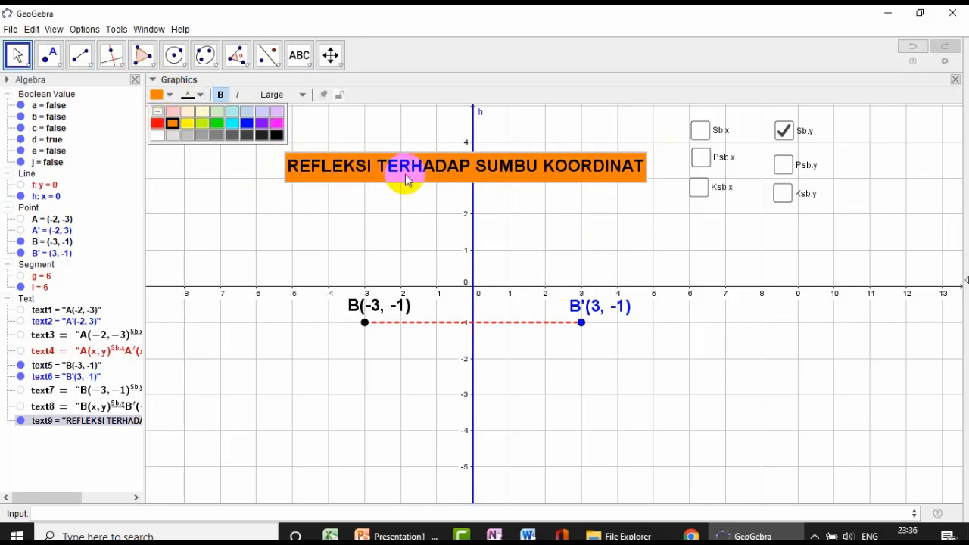
left_click_drag(407, 169, 404, 156)
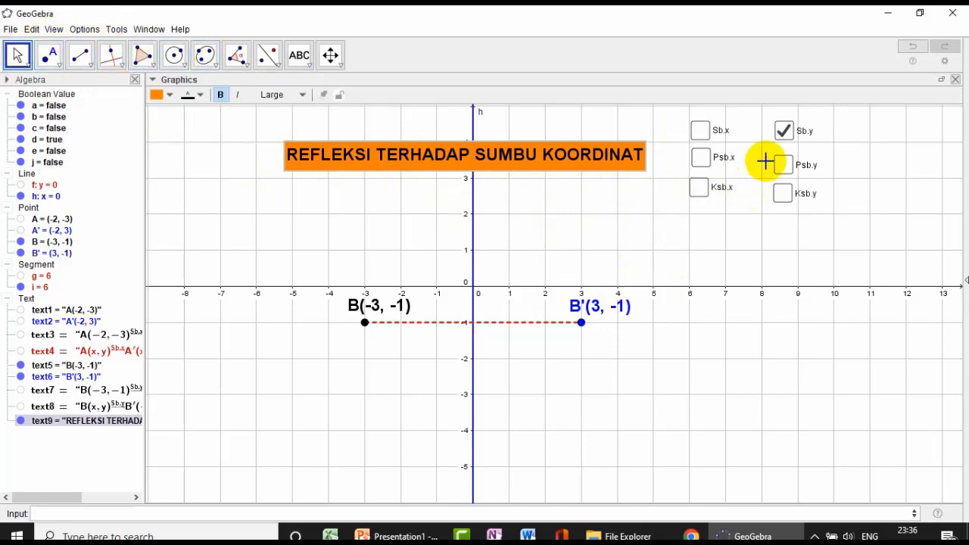
- Uncheck Sb.y and check Sb.x to display point A's reflection instead of point B's
left_click(785, 134)
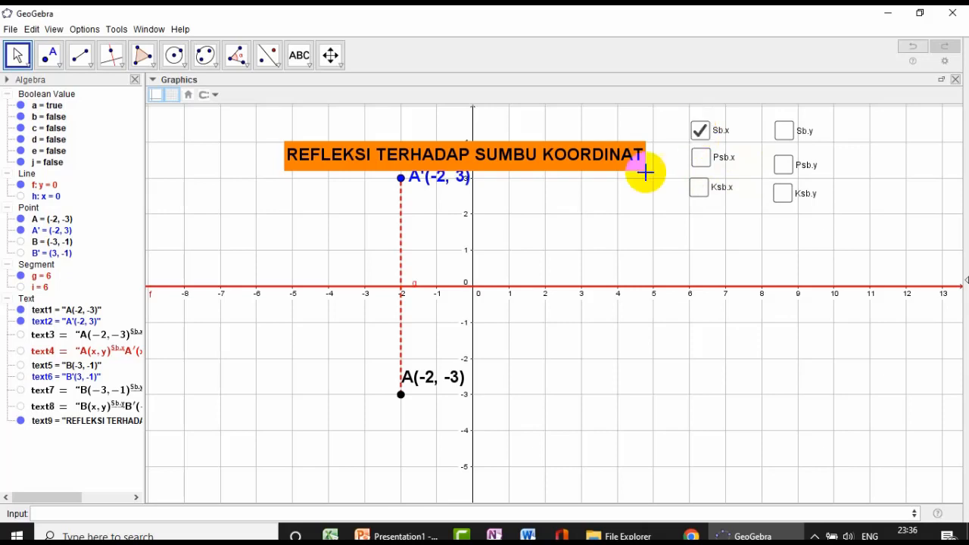
- Test the Psb.x and Ksb.x check boxes by switching each on and off, and uncheck Sb.x to hide point A's reflection
left_click(697, 161)
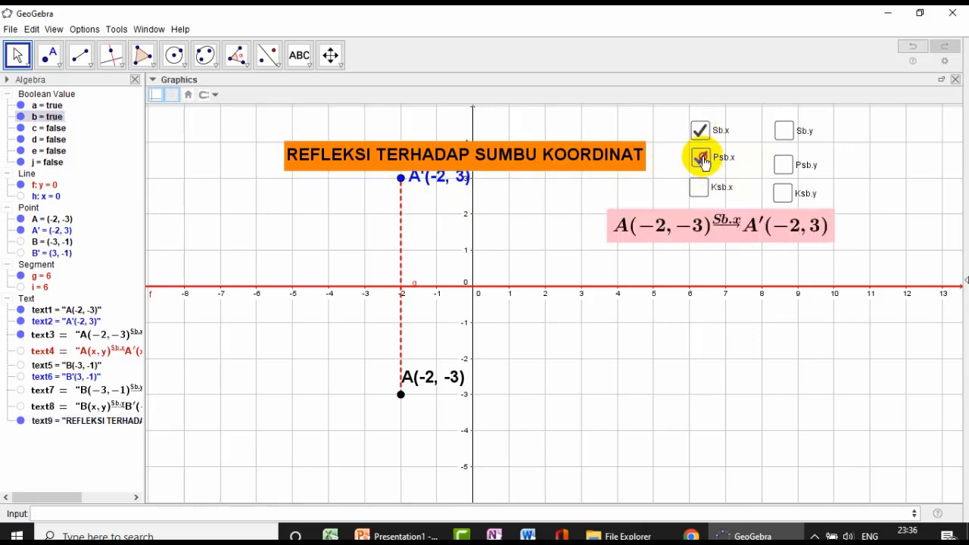
left_click(702, 189)
left_click(701, 189)
left_click(698, 159)
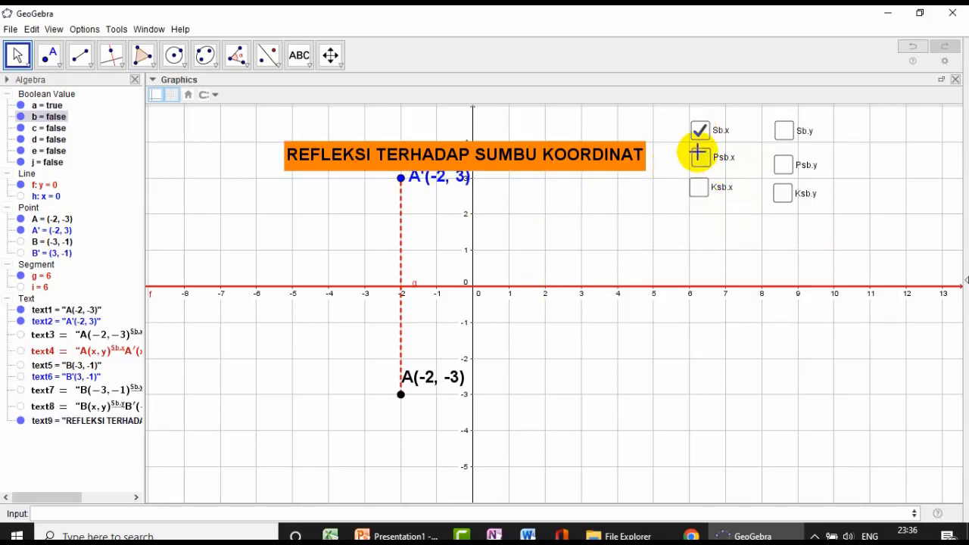
left_click(700, 133)
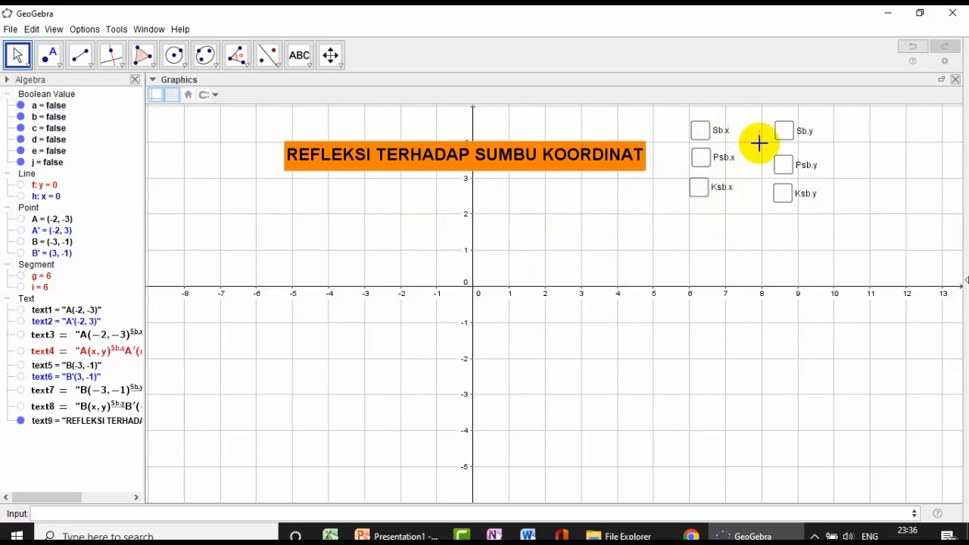
- Test the Sb.y and Psb.y check boxes by switching each on and off for point B's reflection
left_click(784, 133)
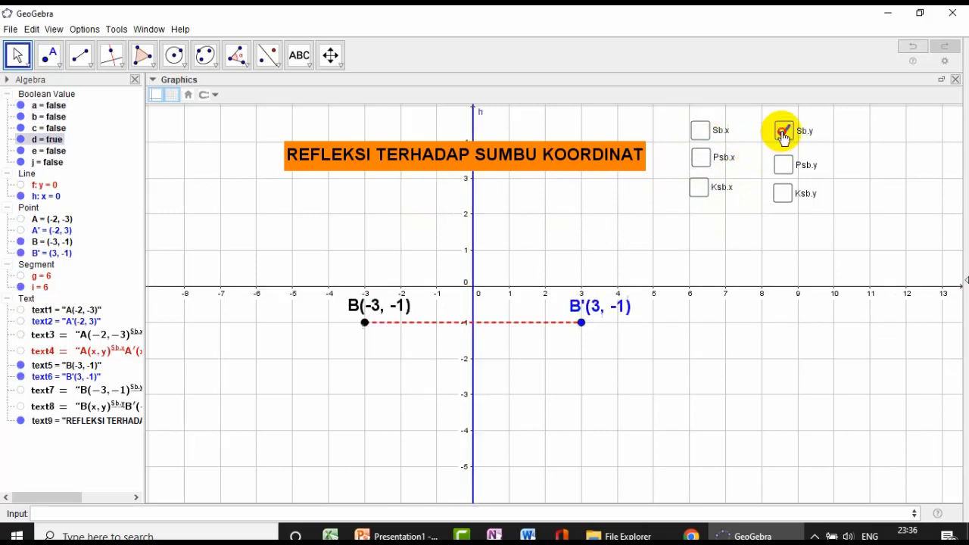
left_click(783, 165)
left_click(783, 130)
left_click(783, 164)
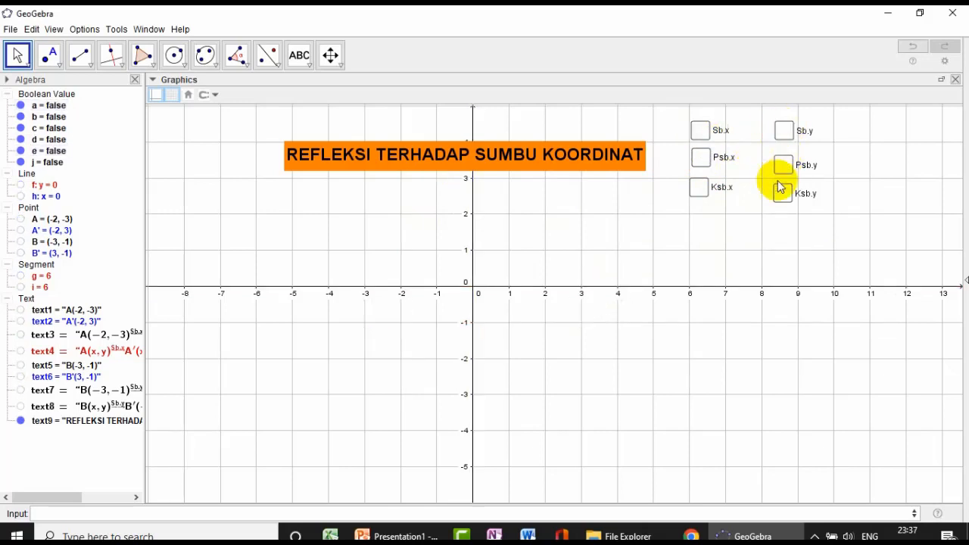
- Check Ksb.y, Psb.y and Sb.y to display both of point B's mapping formulas together with its y-axis reflection
left_click(783, 193)
left_click(783, 164)
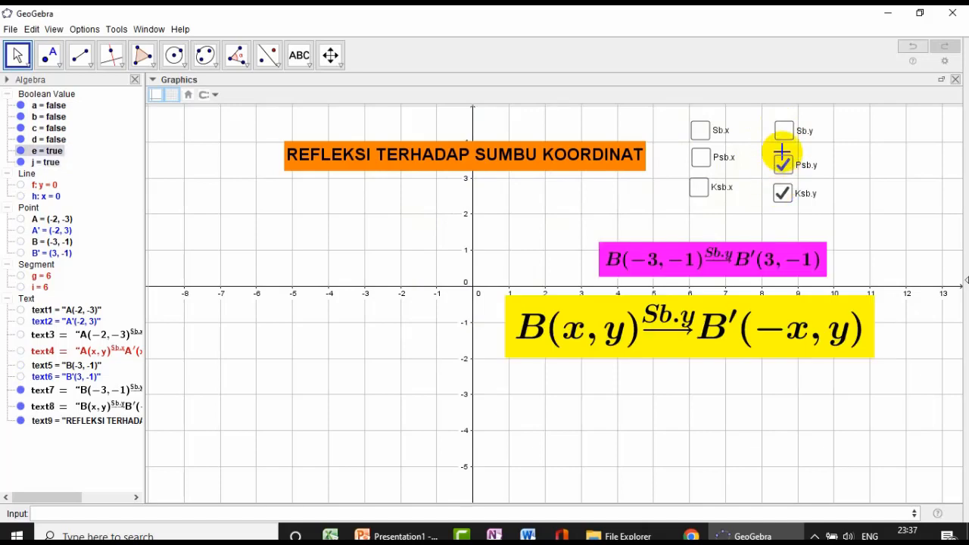
left_click(782, 131)
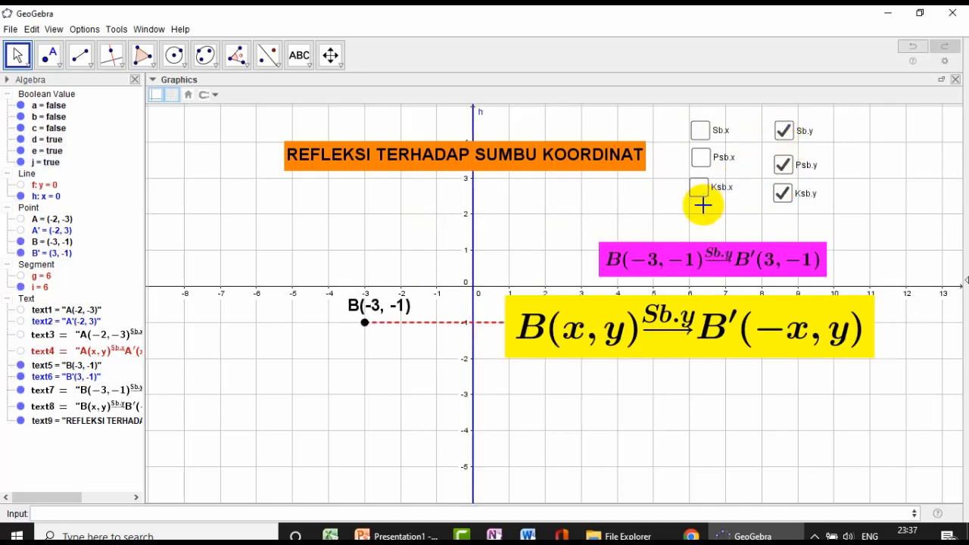